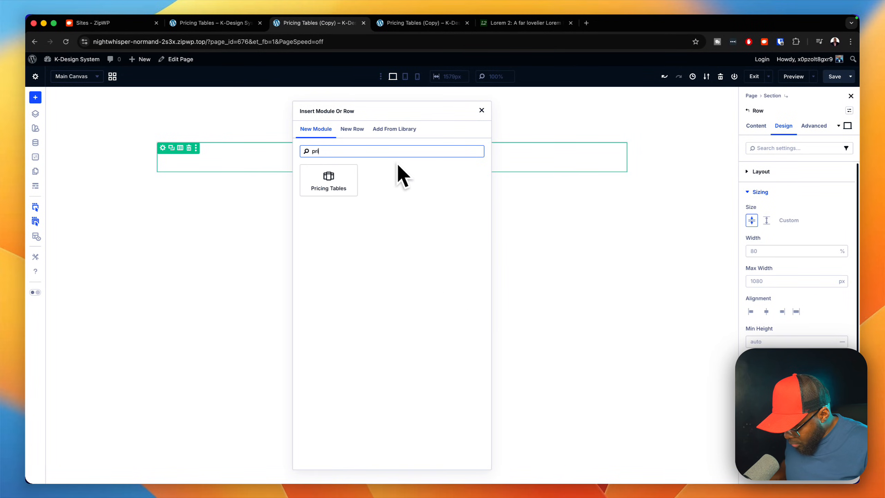
Step: Insert a Pricing Tables module with three tables and apply the content row preset to its row
click(328, 180)
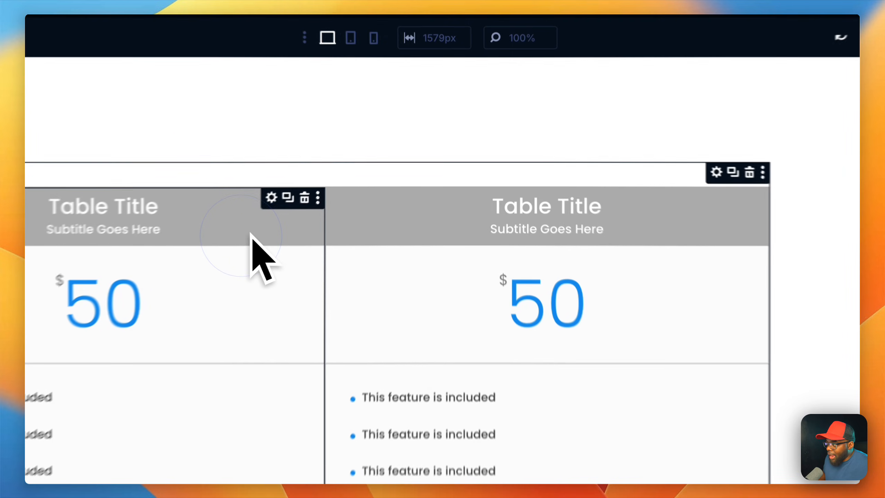
click(583, 154)
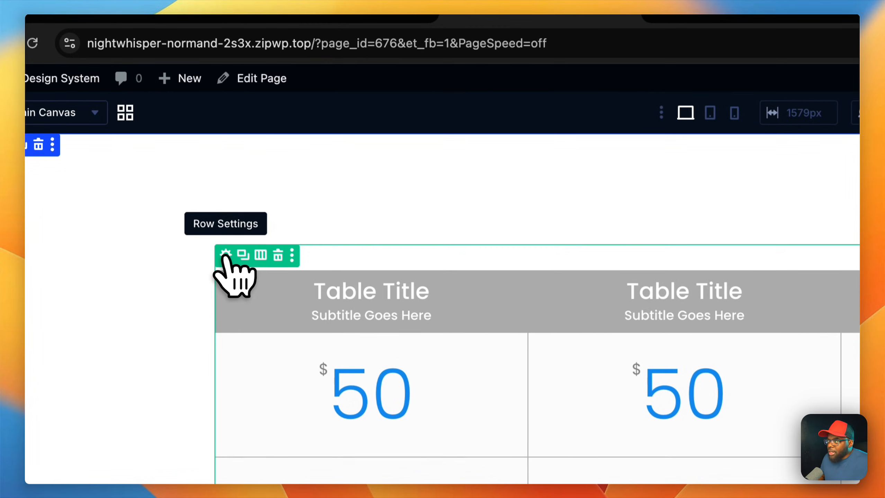
click(225, 255)
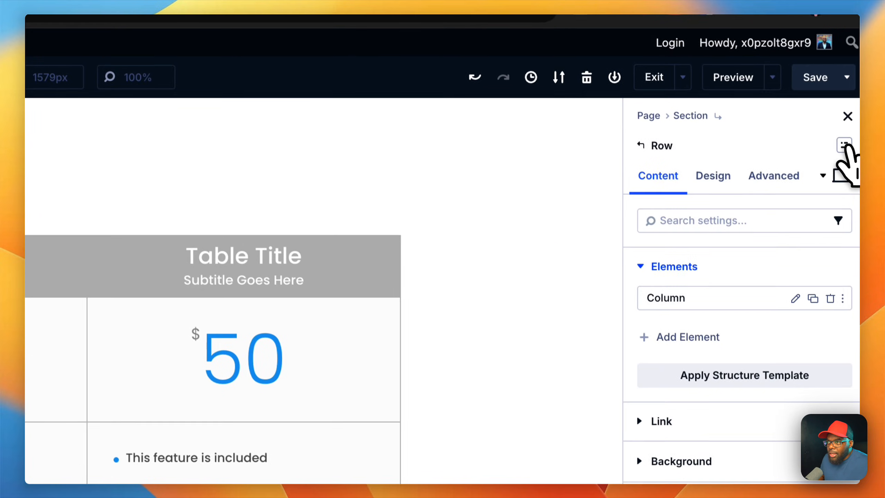
click(845, 146)
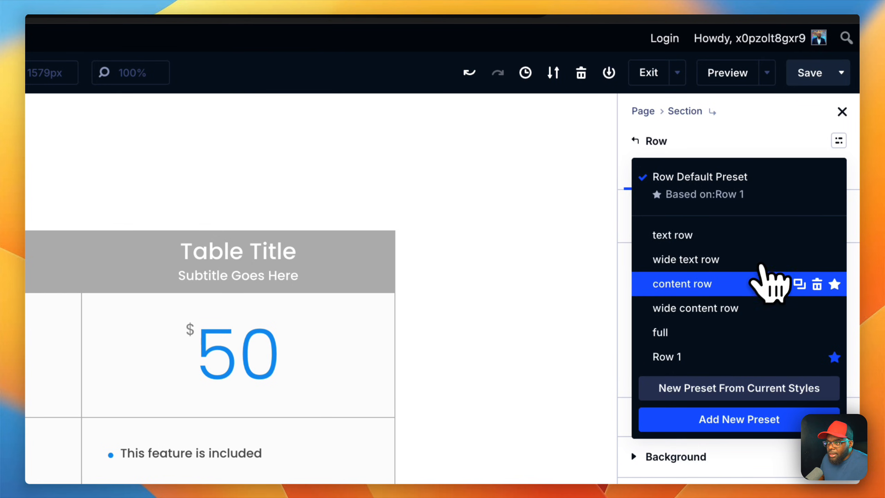
click(740, 283)
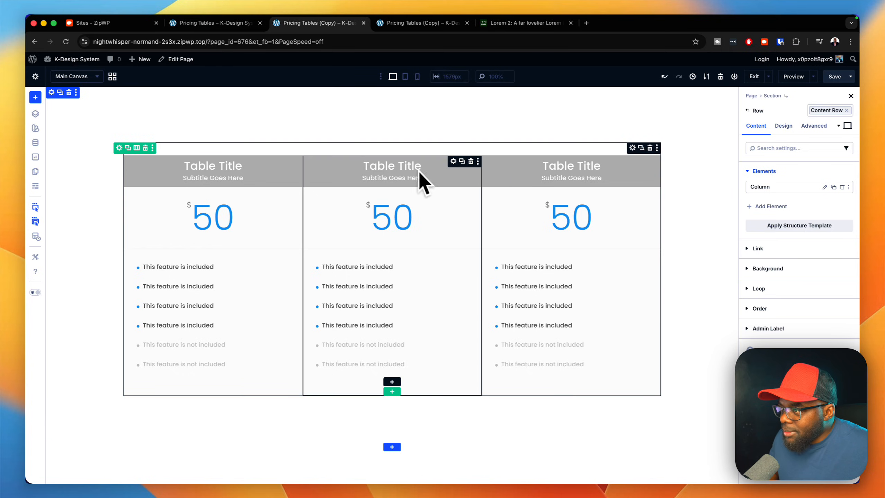
Step: Apply the gap small layout preset to the Pricing Tables module
click(632, 148)
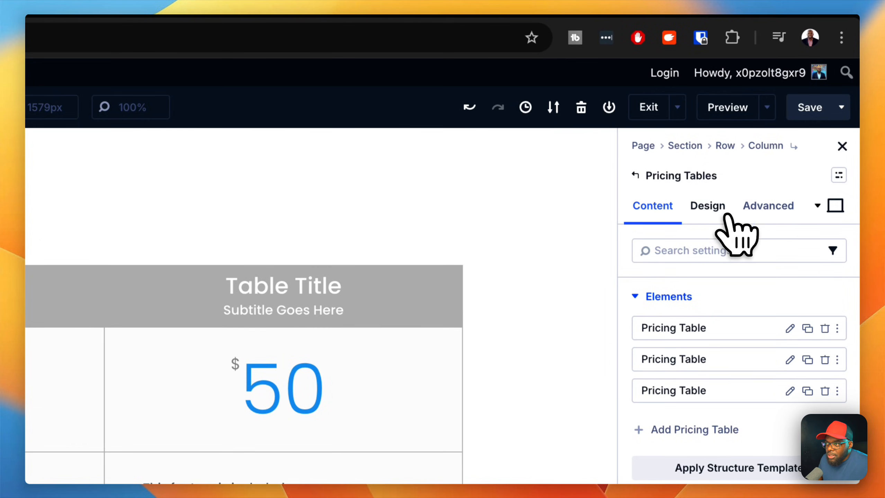
click(719, 209)
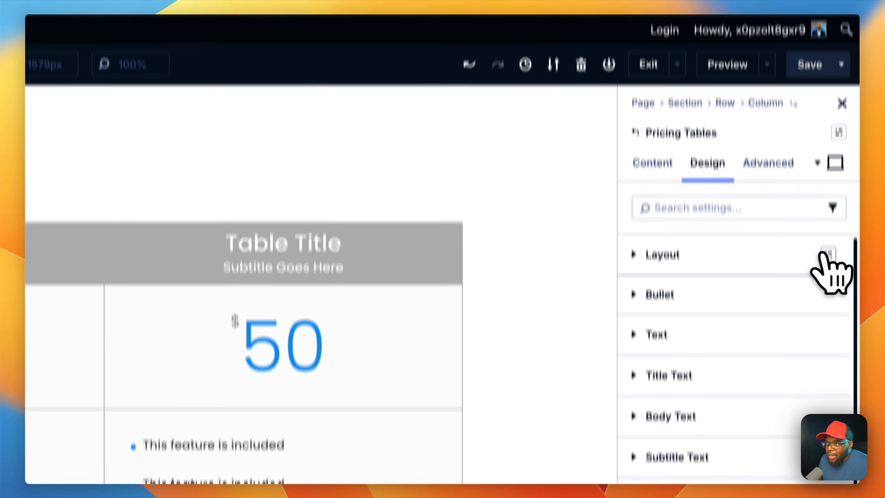
click(828, 297)
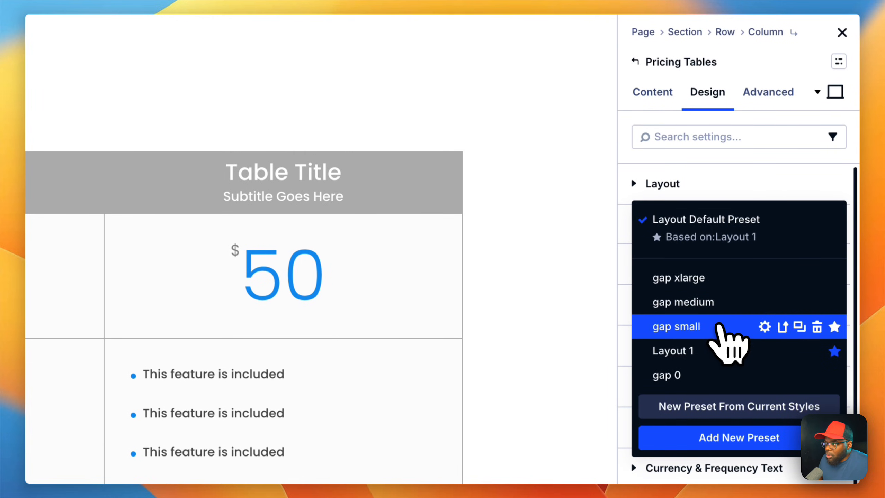
click(722, 326)
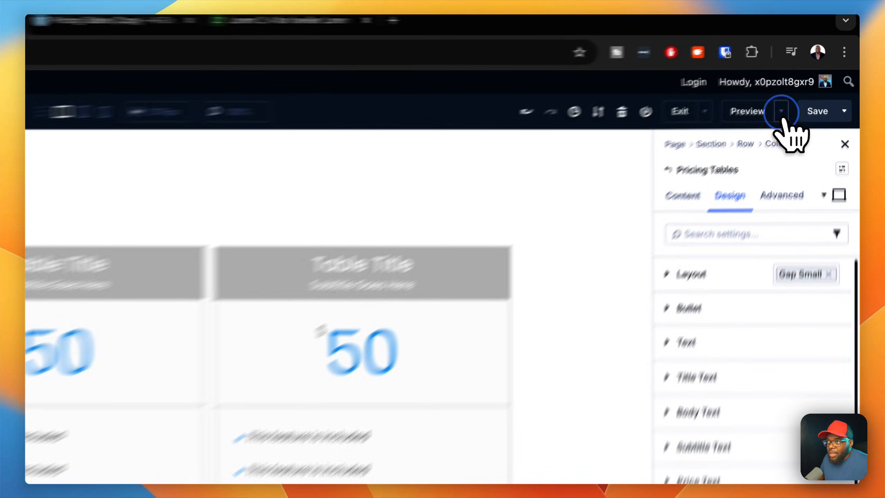
Step: Preview the page on the front end and narrow the viewport to mobile width to check the three pricing tables, restoring the width
click(814, 78)
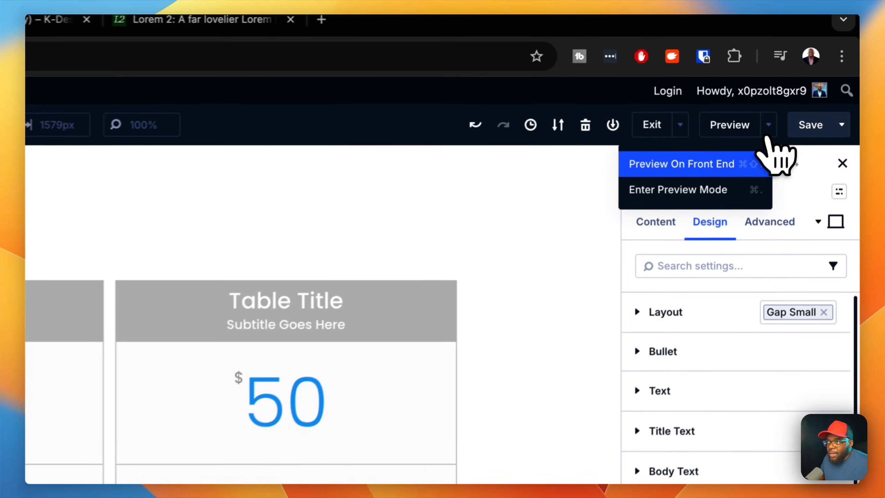
click(780, 99)
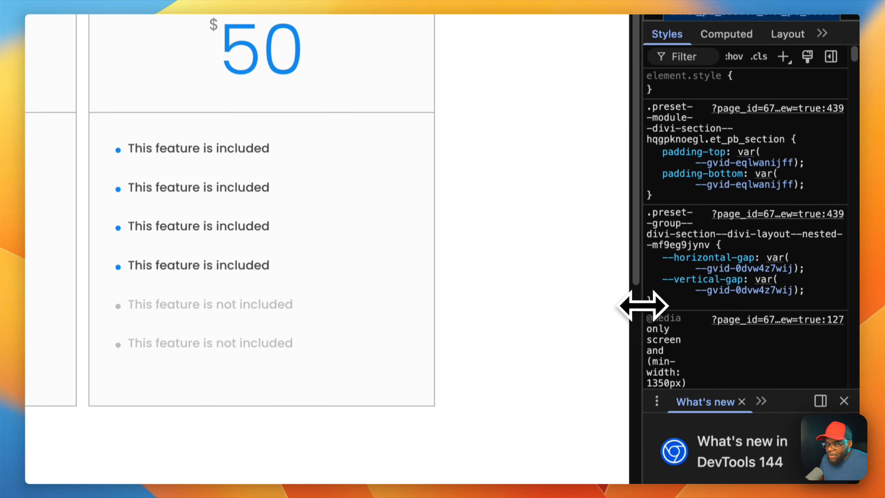
drag(415, 283, 246, 370)
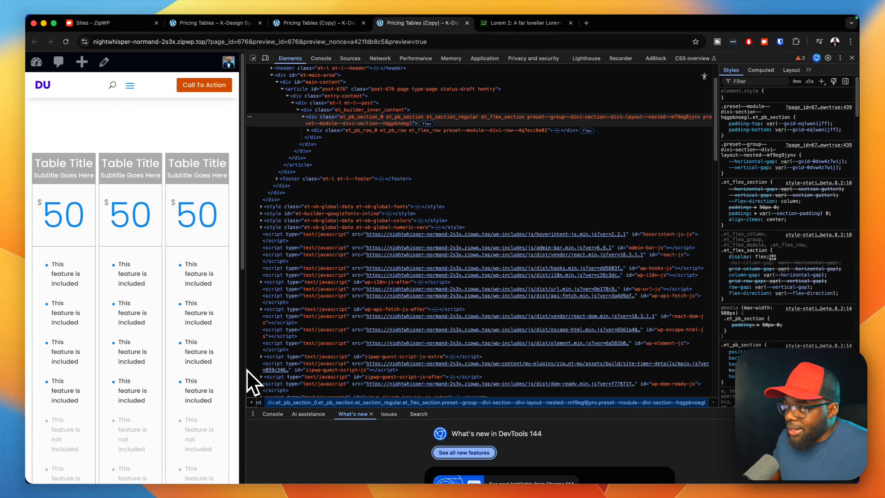
drag(247, 371, 748, 381)
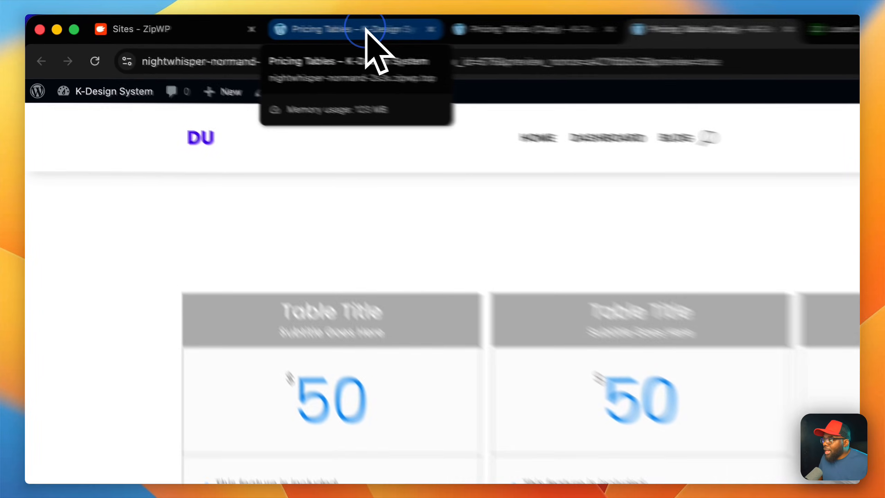
Step: Switch to the published Pricing Tables page and review its heading and the Starter, Grow and Pro cards
click(224, 23)
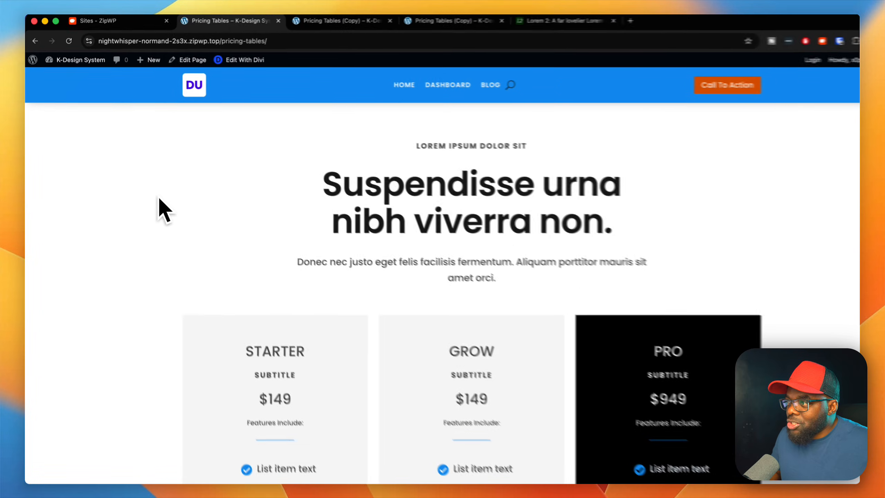
scroll(149, 186, down, 3)
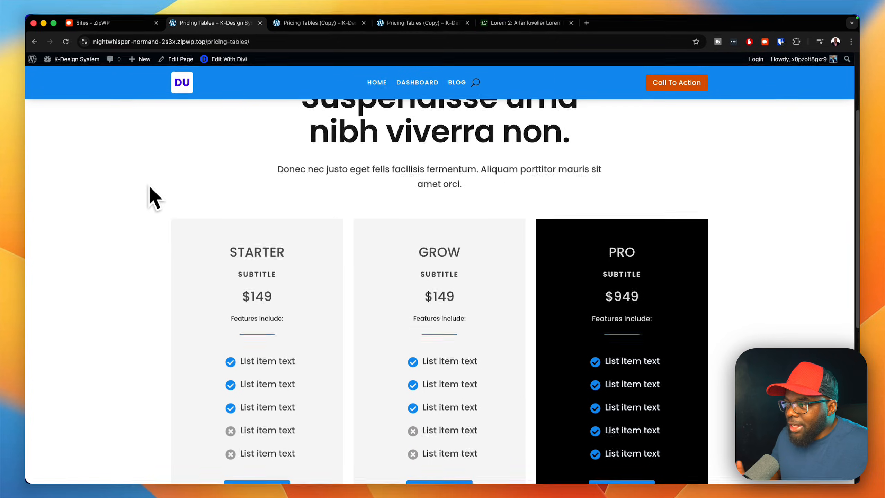
scroll(150, 188, down, 3)
scroll(150, 187, up, 6)
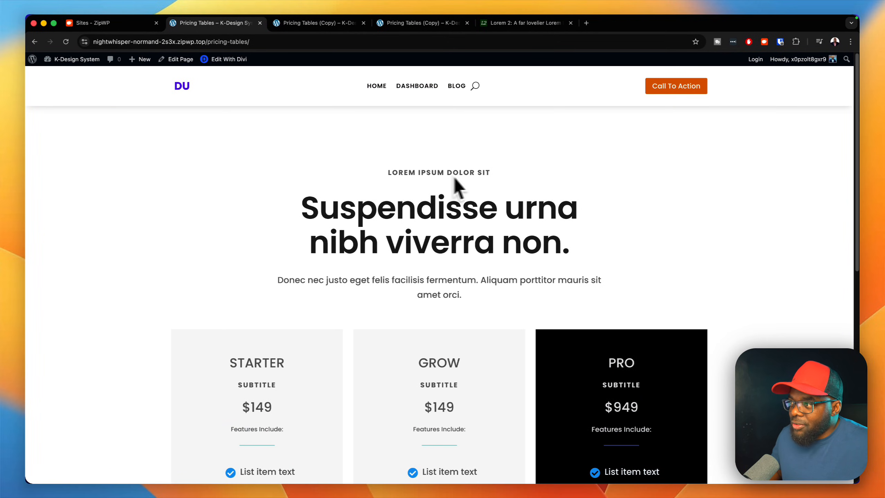
Step: Inspect the published page at tablet and mobile widths to examine how the plan cards stack, and return to desktop width
right_click(787, 238)
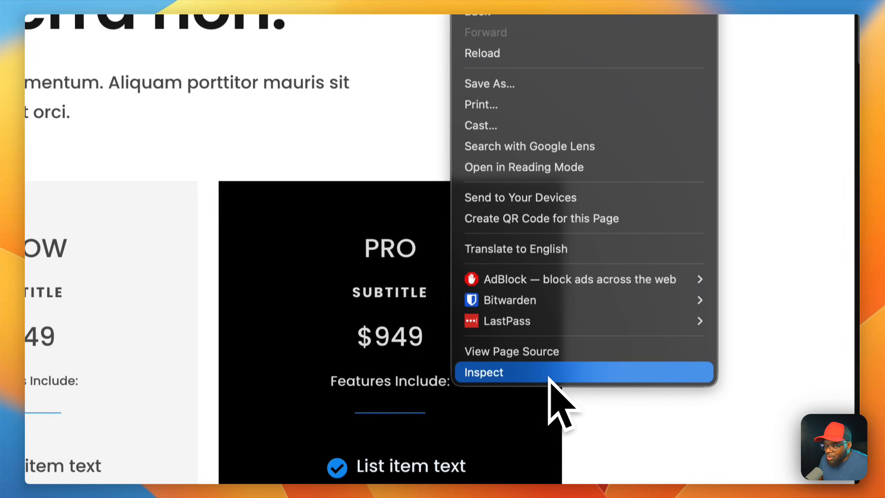
click(548, 377)
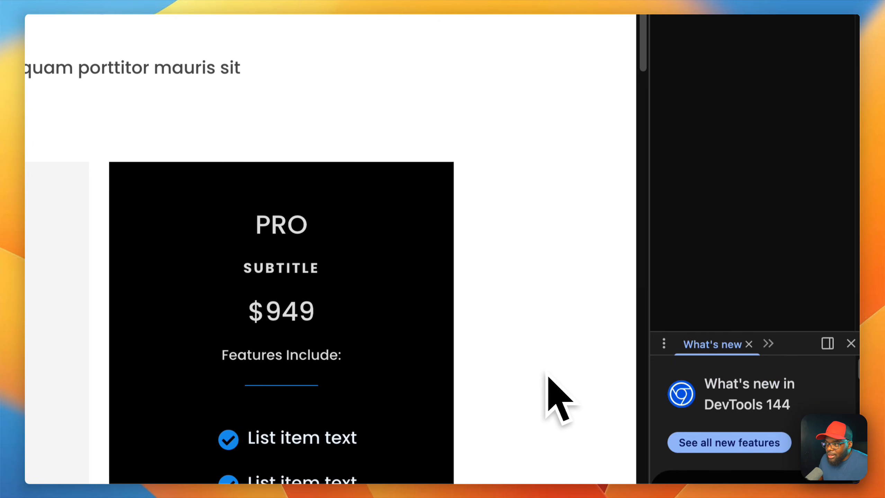
drag(648, 243, 335, 242)
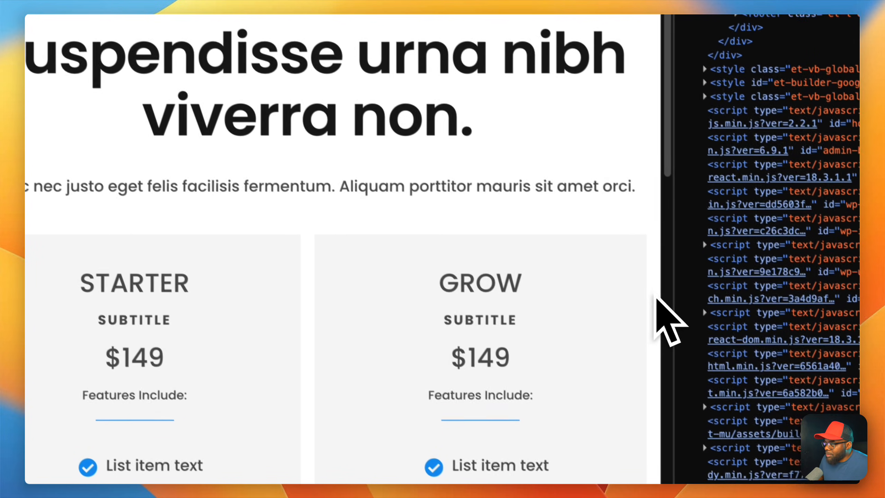
drag(661, 293, 352, 219)
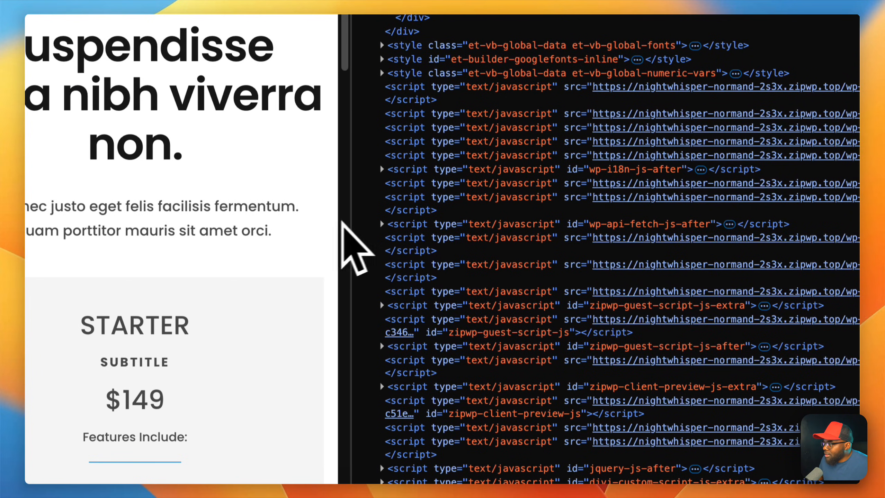
scroll(247, 241, down, 10)
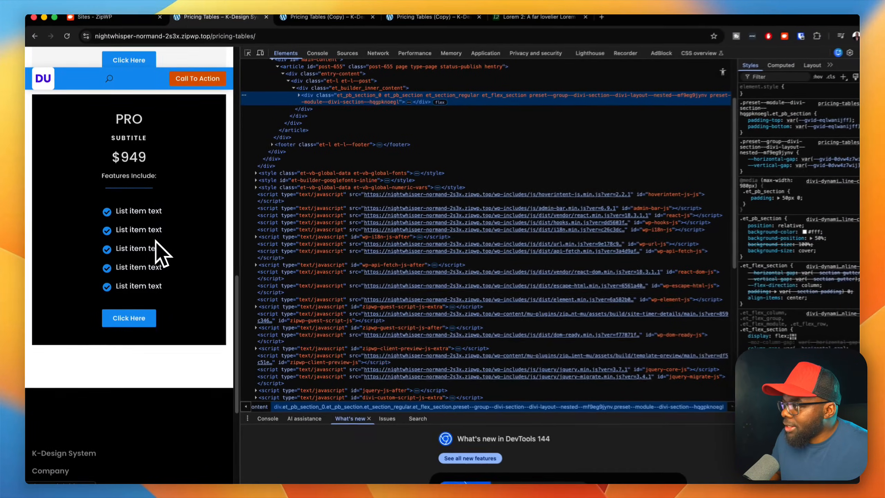
scroll(181, 244, up, 10)
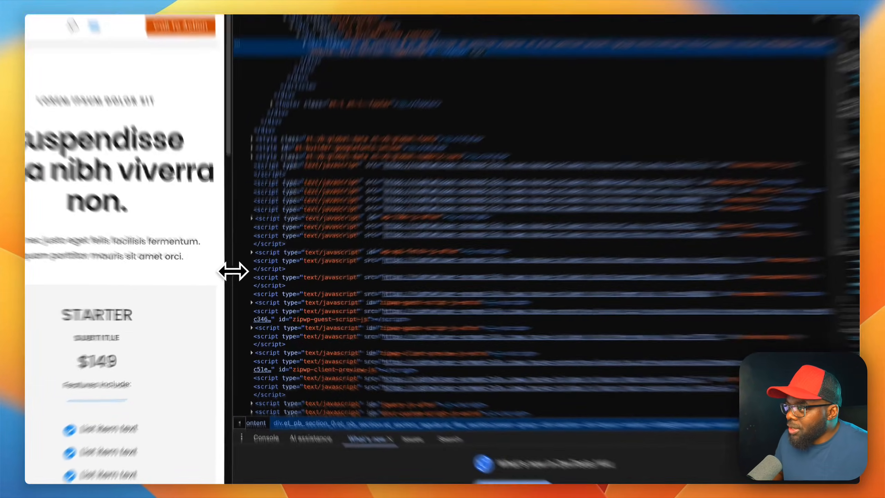
drag(233, 281, 614, 286)
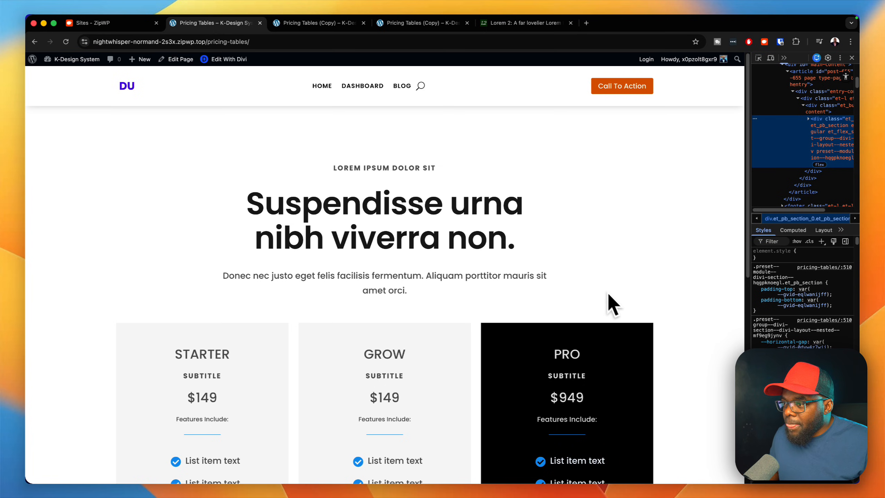
scroll(612, 305, down, 2)
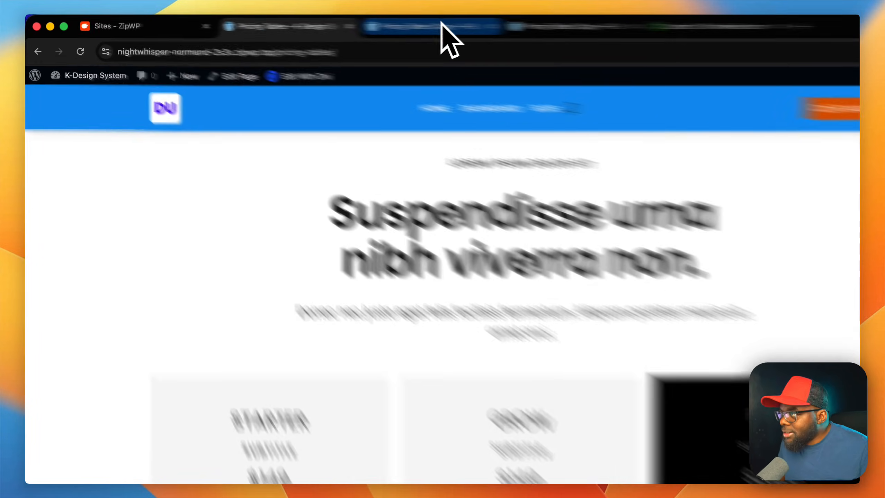
Step: Return to the Pricing Tables (Copy) page in the builder and delete the section containing the pricing tables
click(325, 24)
click(245, 245)
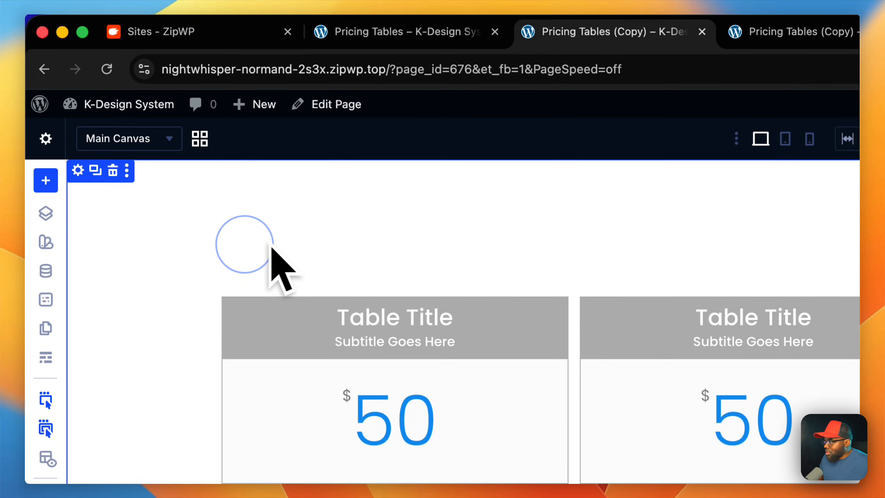
click(113, 171)
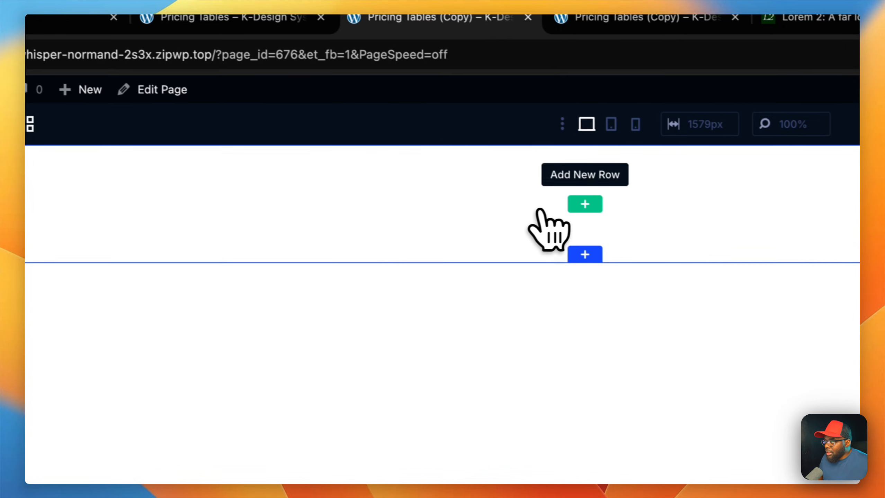
Step: Add a new single-column row to the empty section and insert a Text module in it
click(758, 219)
click(414, 295)
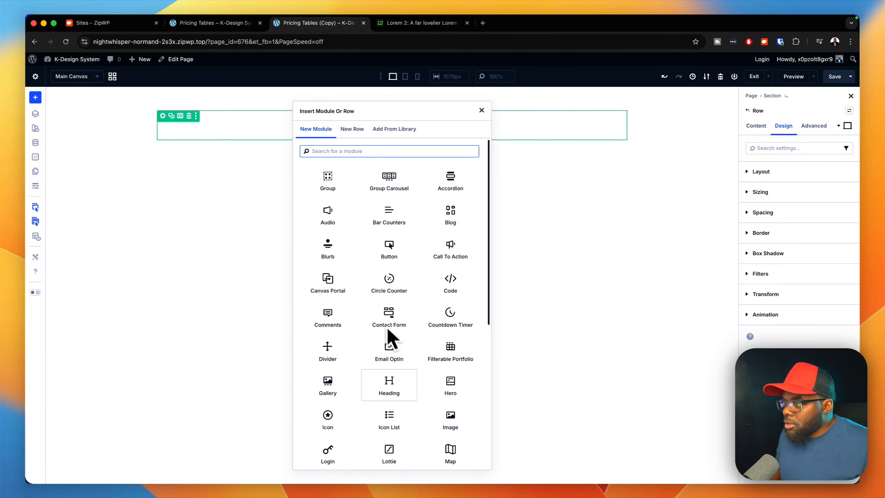
text(te)
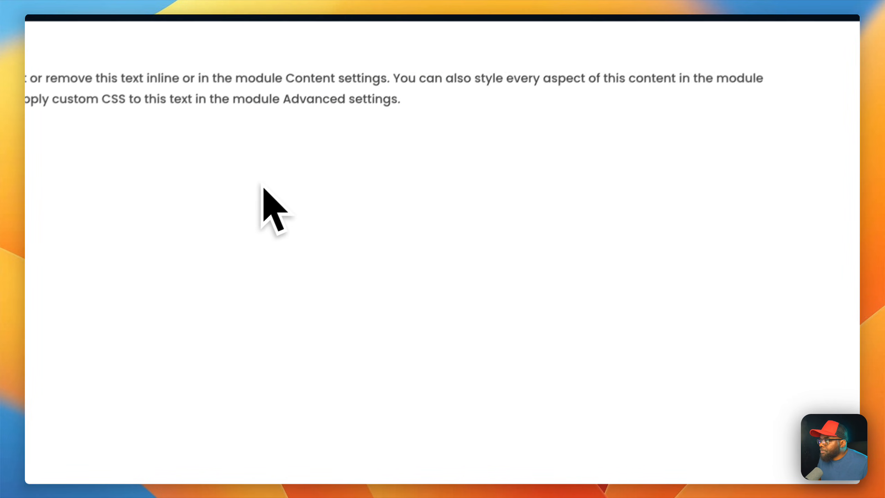
Step: Replace the Text module's body with centred "Lorem ipsum dolor sit amet" and apply the k-label preset
drag(733, 383, 624, 179)
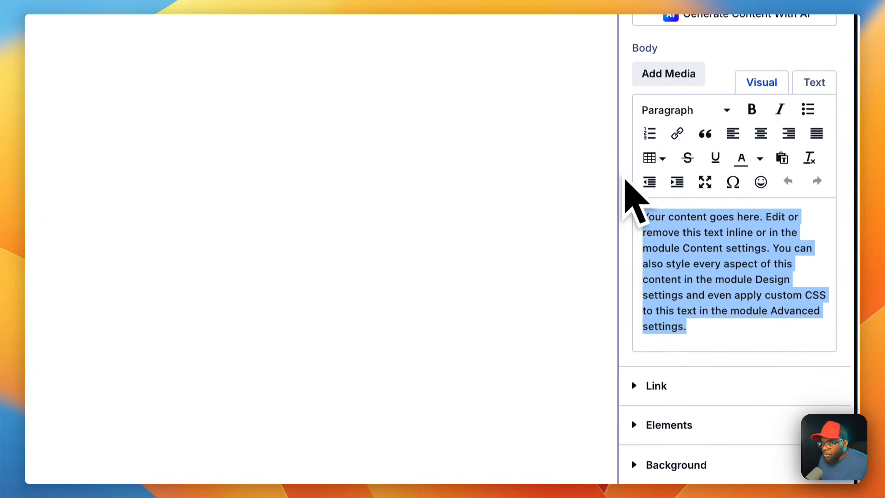
text(Lorem ipsum dolor sit amet)
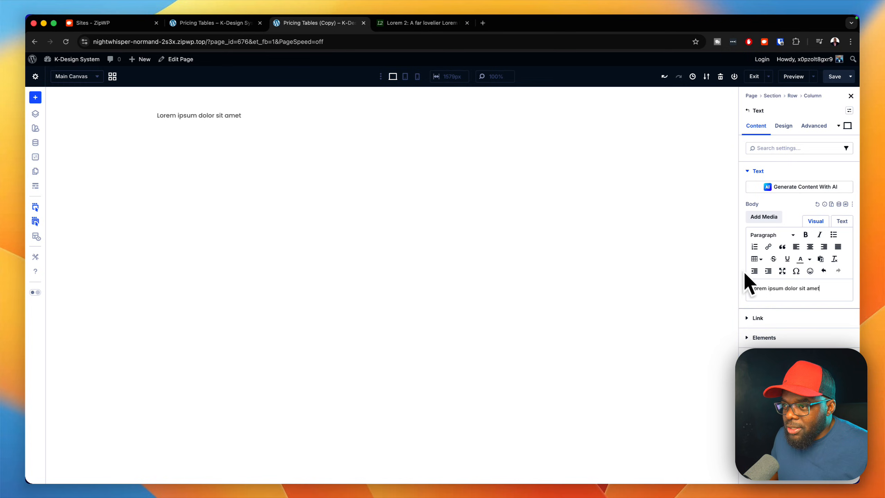
click(810, 246)
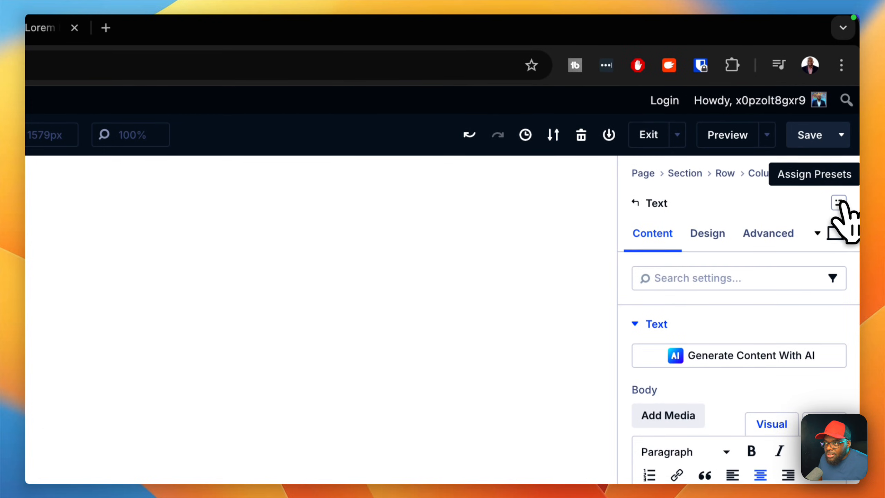
click(839, 140)
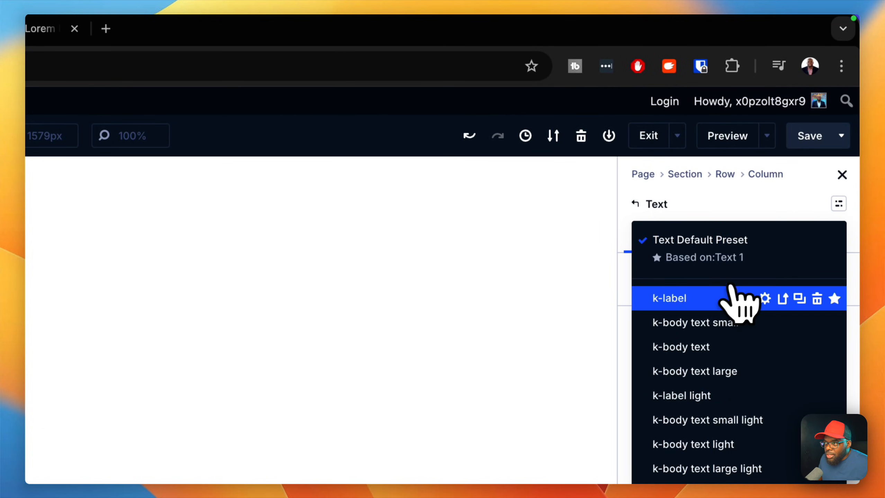
click(715, 297)
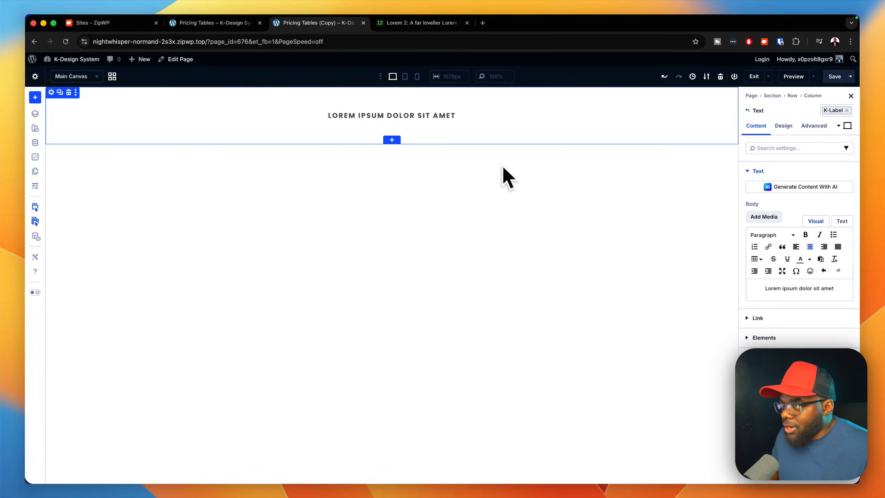
Step: Insert a Heading module below the label and replace its title with "Suspendisse urna nibh viverra"
click(621, 116)
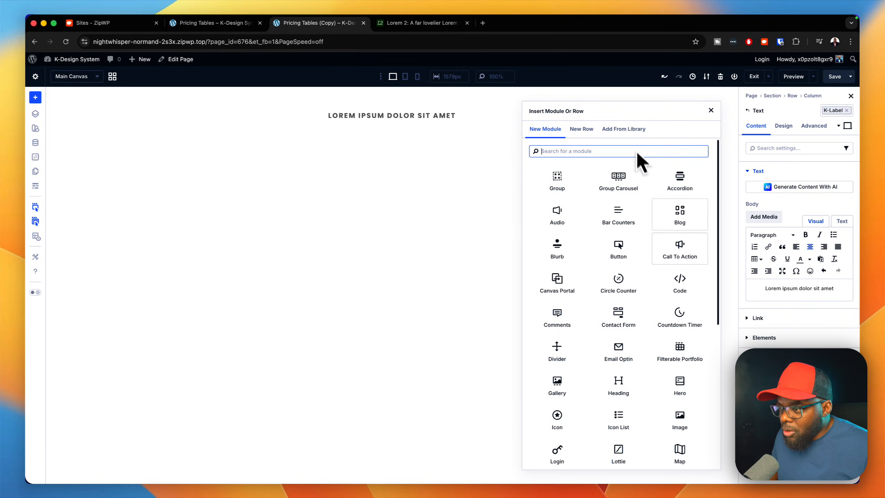
click(618, 383)
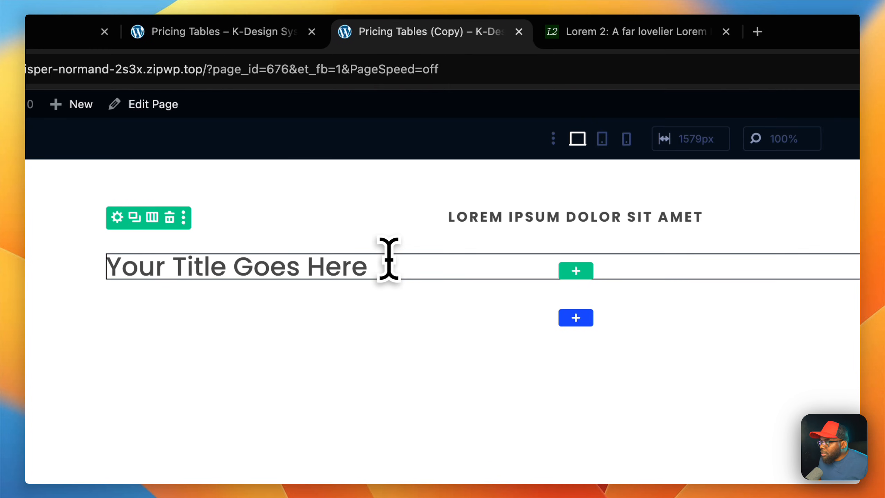
triple_click(379, 262)
text(Suspendisse urna nibh viverra)
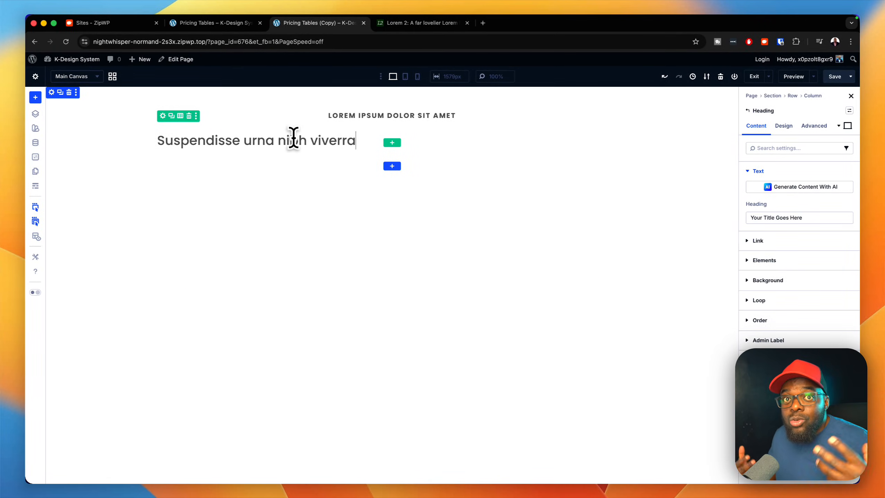
Step: Apply the k-heading 1 preset to the Heading module and centre its heading text
click(784, 126)
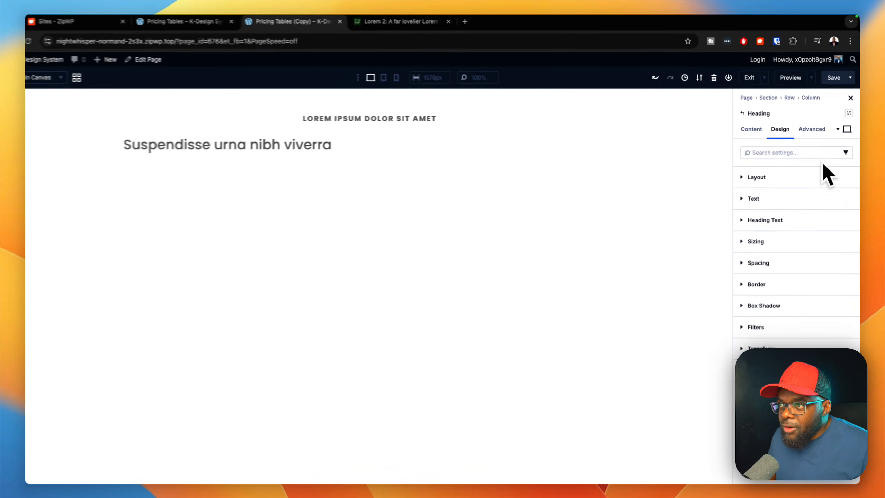
click(849, 111)
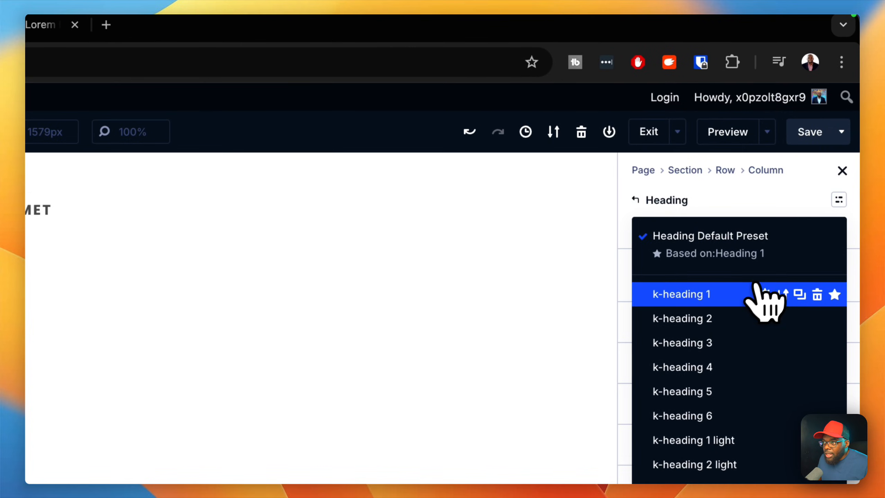
click(735, 296)
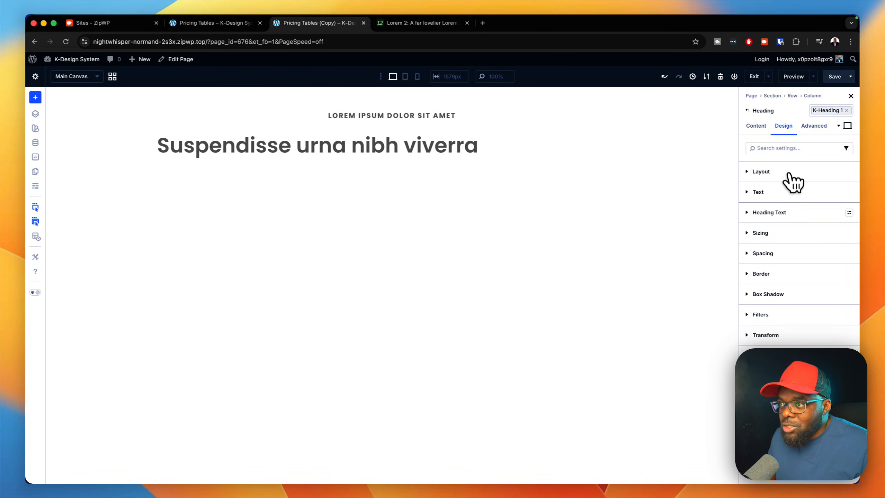
click(799, 214)
click(767, 371)
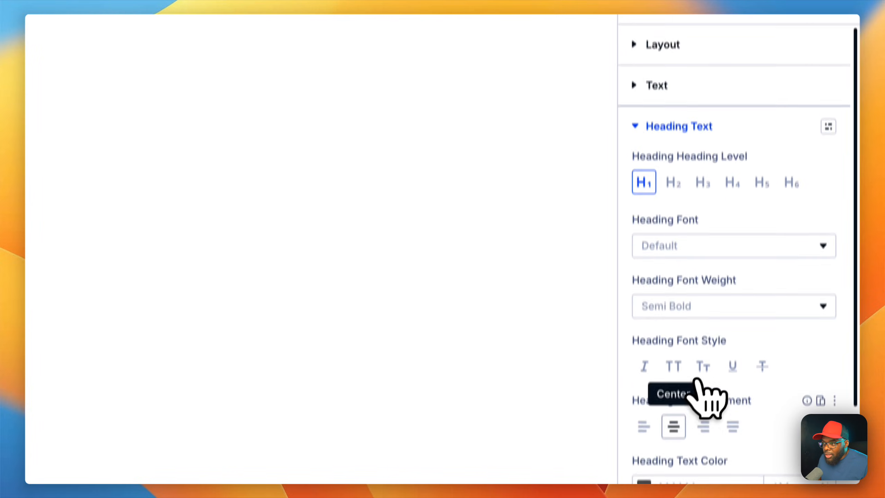
scroll(686, 371, down, 1)
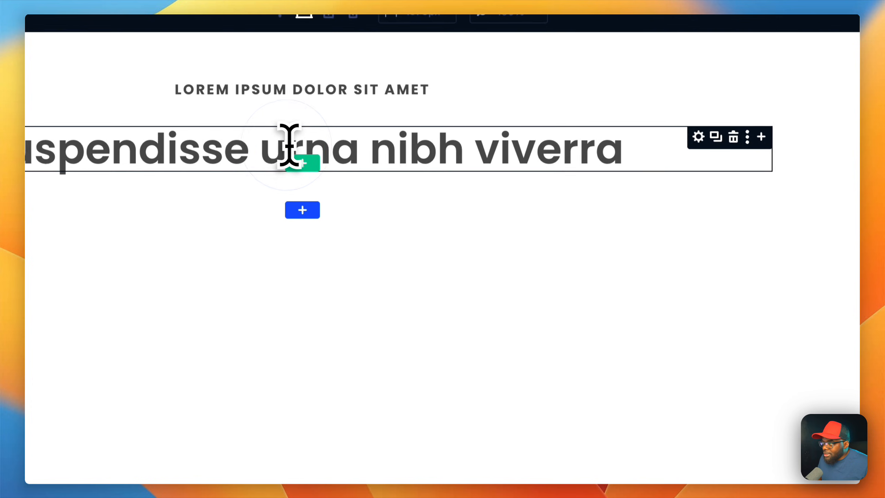
Step: Edit the heading so that it reads "Suspendisse Turna Eibh Viverra", with every word capitalised
click(286, 145)
triple_click(286, 145)
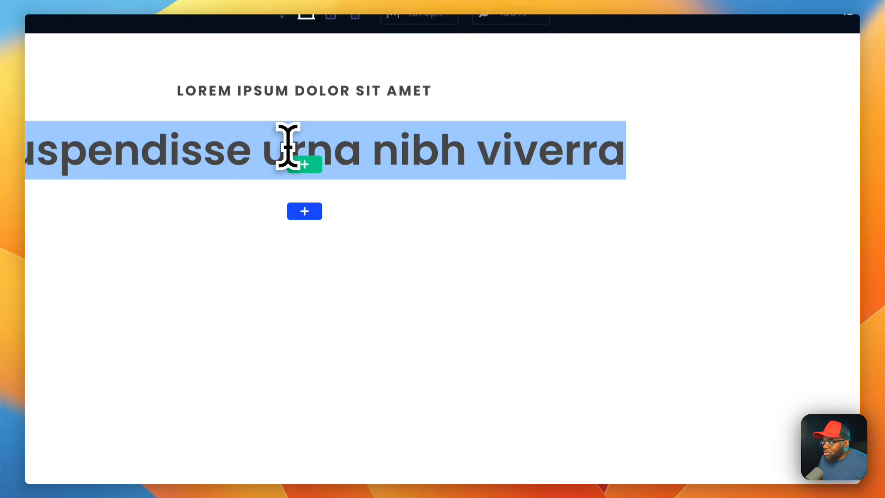
click(271, 146)
text(T)
click(389, 147)
key(BackSpace)
text(E)
click(497, 147)
key(BackSpace)
text(V)
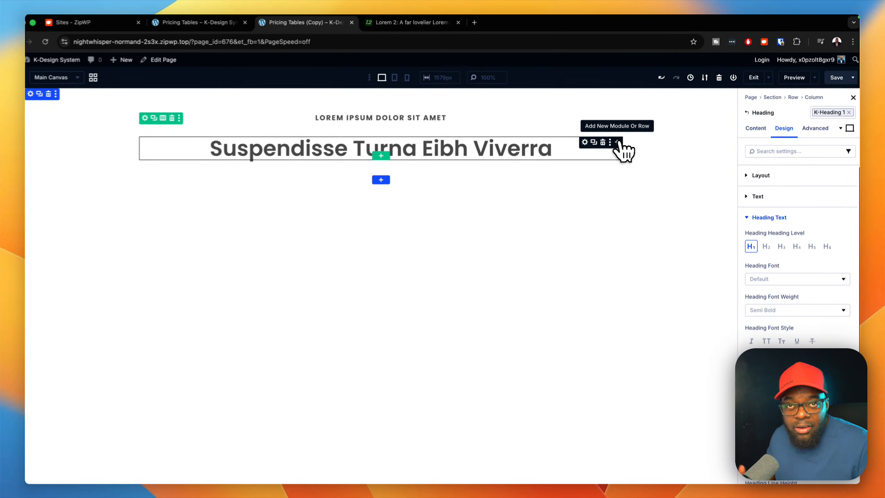
Step: Insert a Text module directly below the heading
click(621, 140)
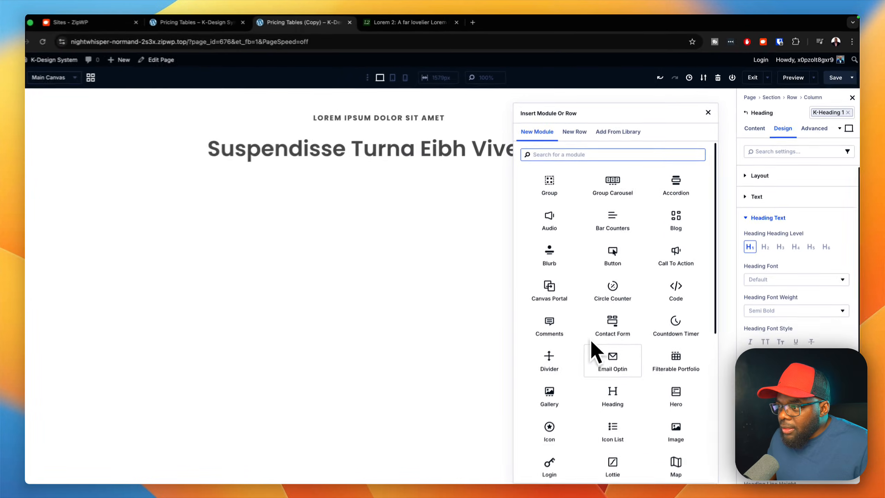
text(text)
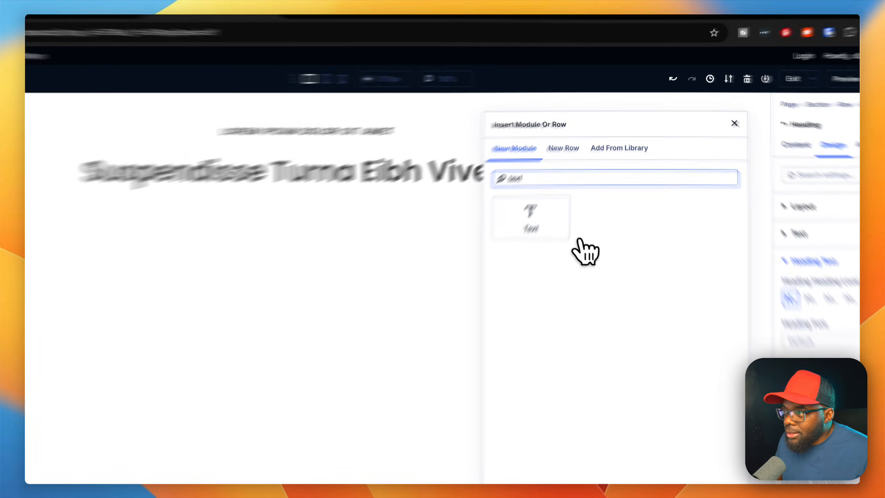
click(561, 223)
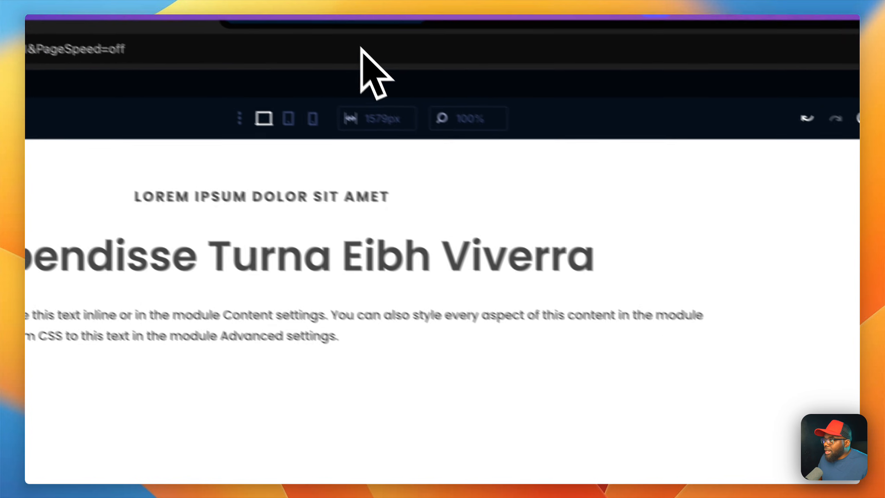
Step: Replace the new text's body with centred "Donec nec justo eget felis facilisis fermentum. Aliquam porttitor mauris sit amet orci." and apply the k-body text preset
text(Donec nec justo eget felis facilisis fermentum. Aliquam porttitor mauris sit amet orci.)
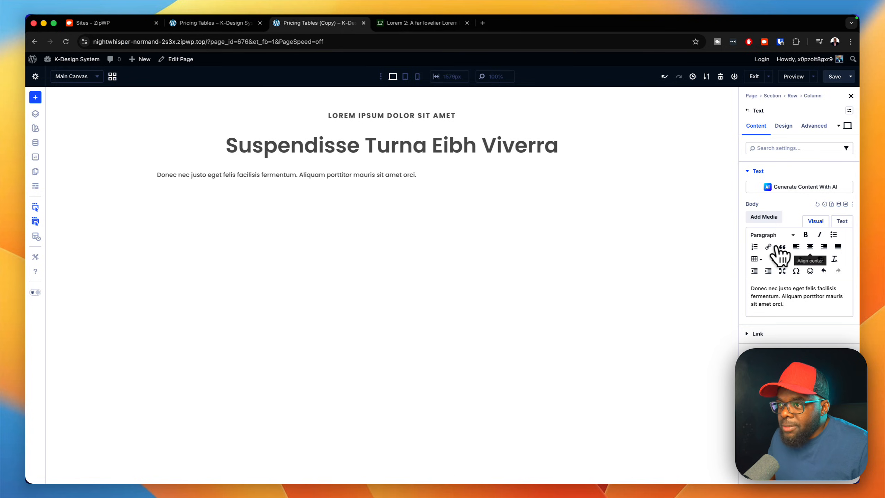
click(810, 247)
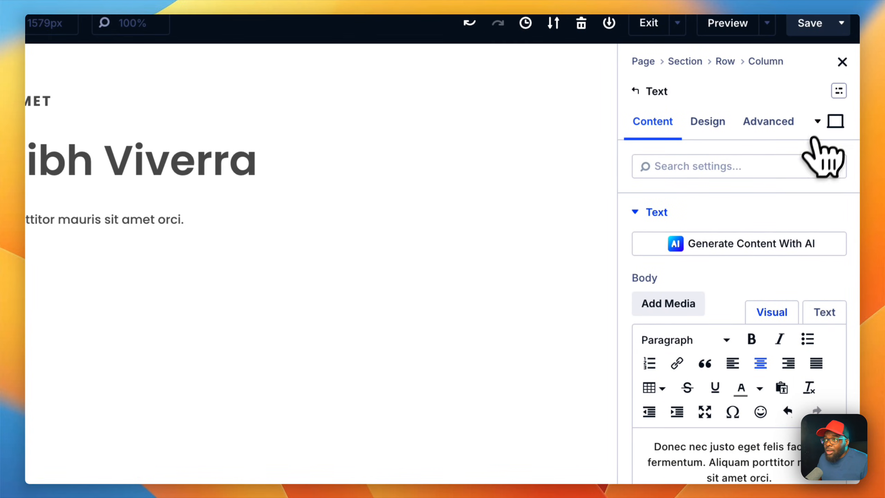
click(839, 91)
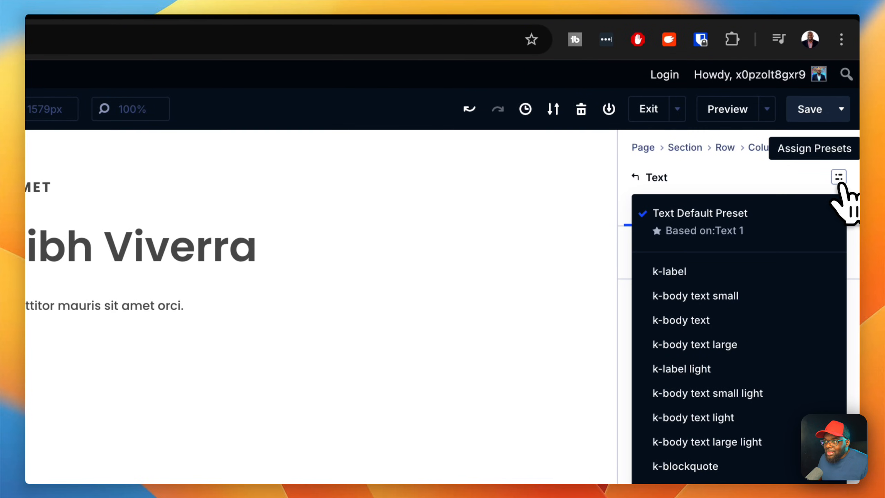
click(726, 323)
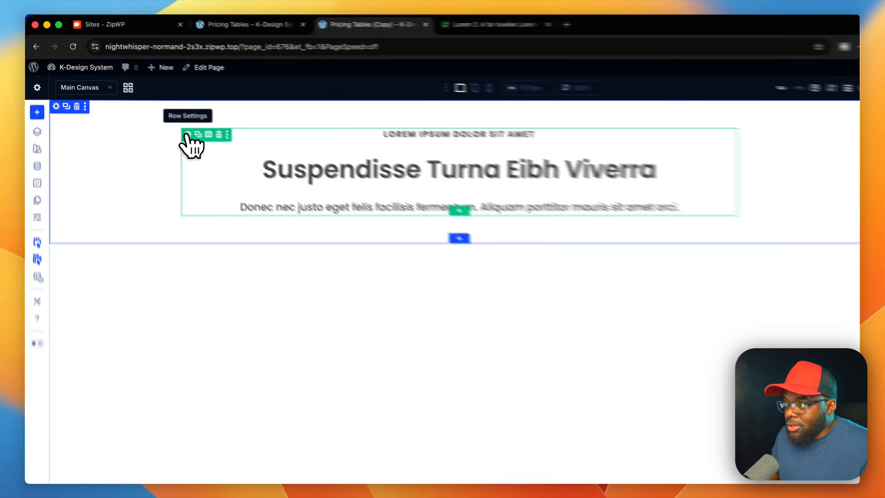
Step: Assign the wide text row preset to the row and extend the heading with the word "Aenean."
click(300, 216)
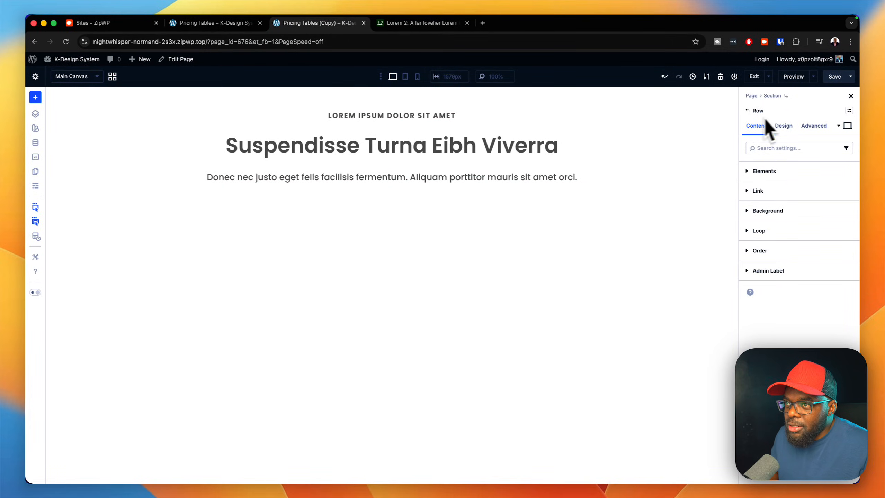
click(849, 111)
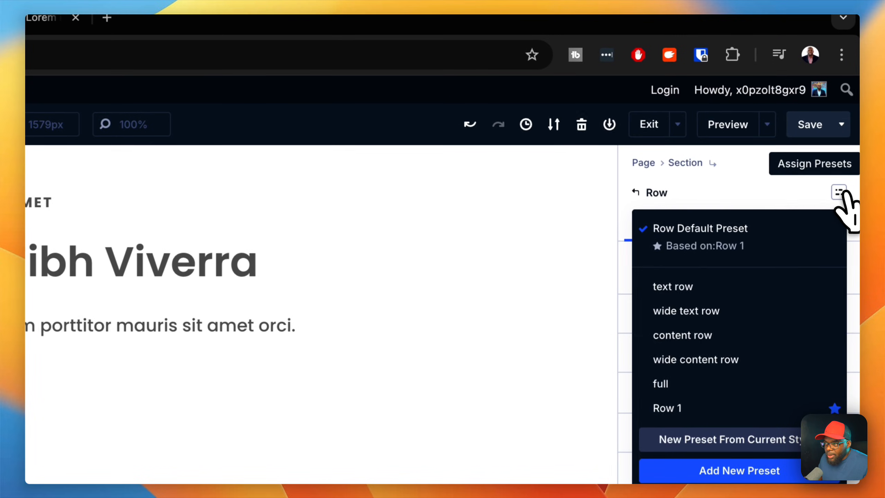
click(736, 311)
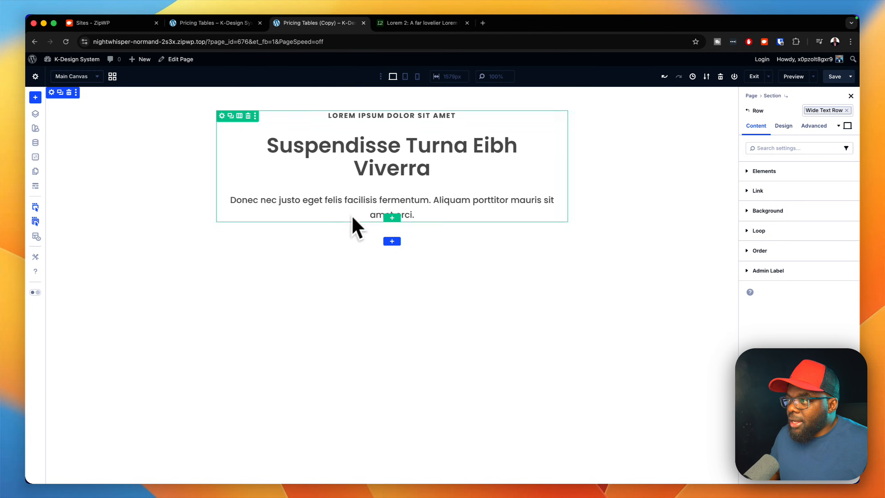
click(429, 171)
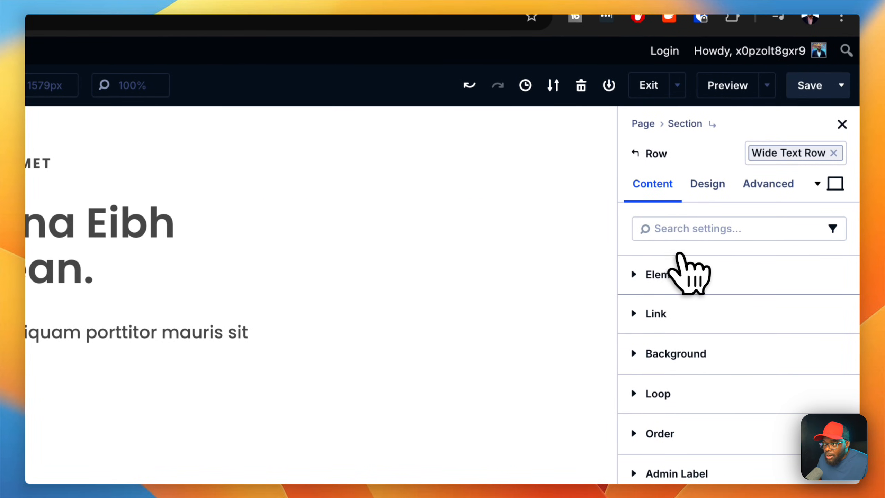
Step: Open the row's column settings and assign the gap 0 preset to the column's layout
click(675, 275)
click(790, 307)
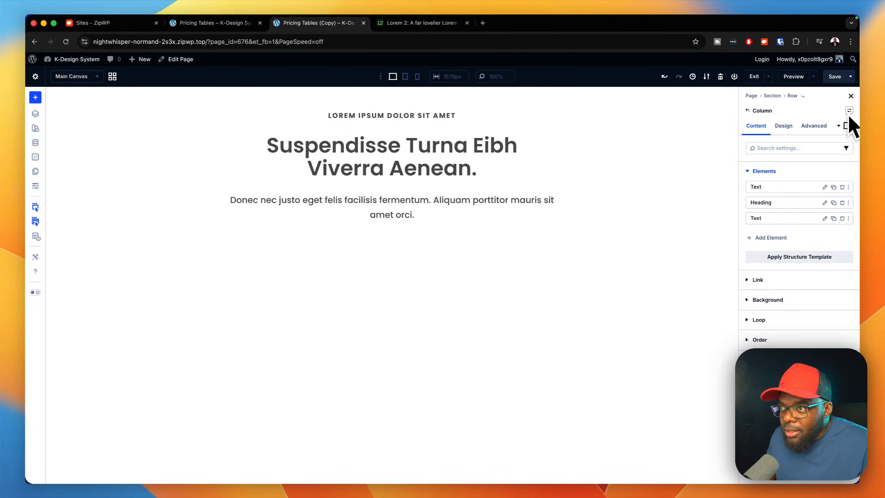
click(785, 126)
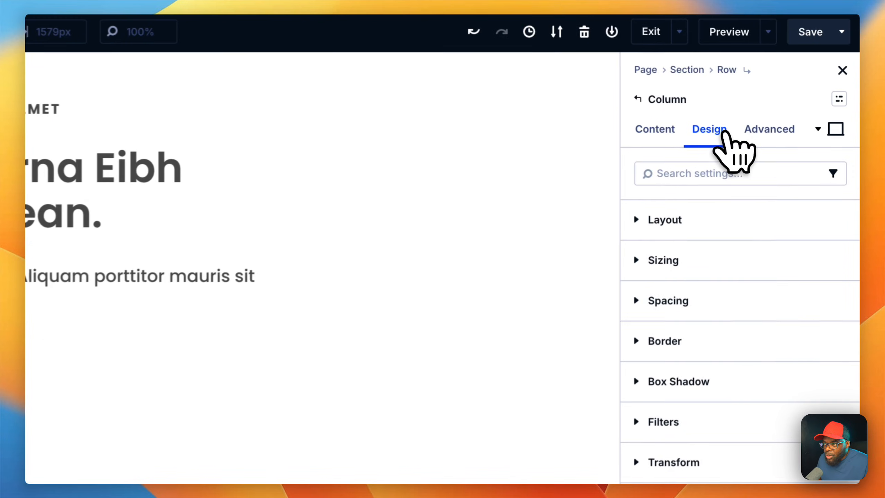
click(840, 223)
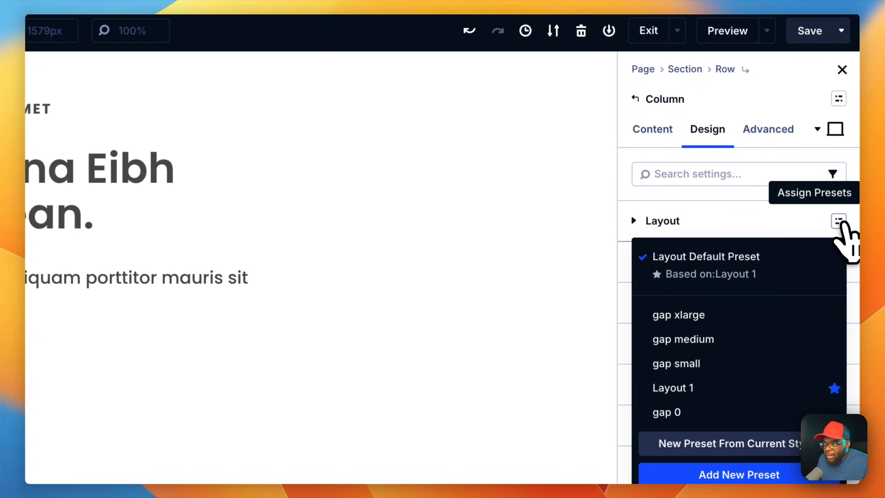
click(715, 410)
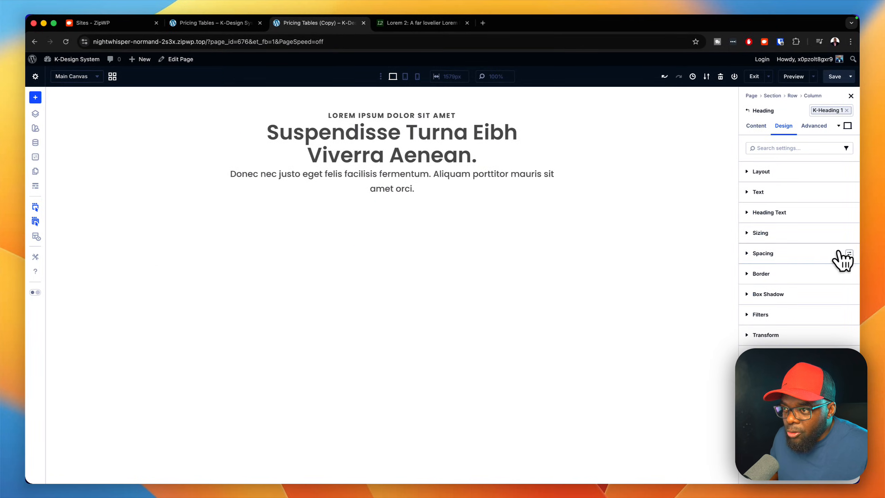
Step: Assign the m-top-small spacing preset to the heading and the m-top-medium spacing preset to the body text below it
click(849, 254)
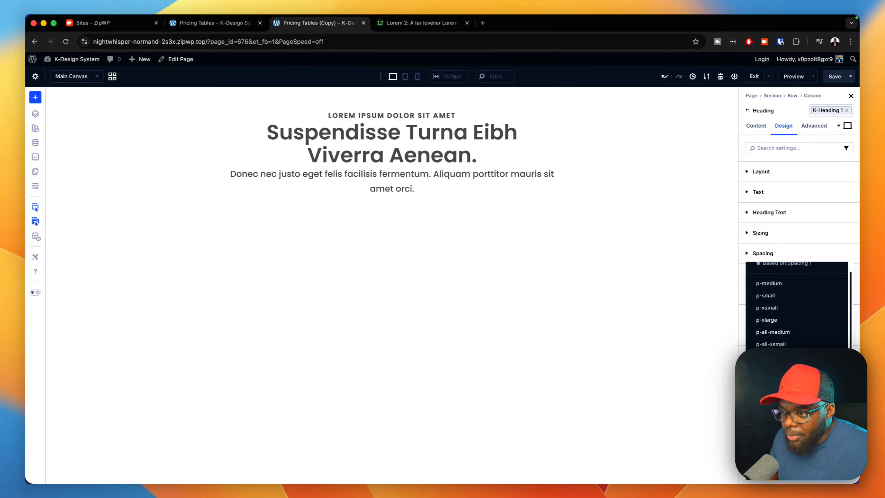
click(788, 433)
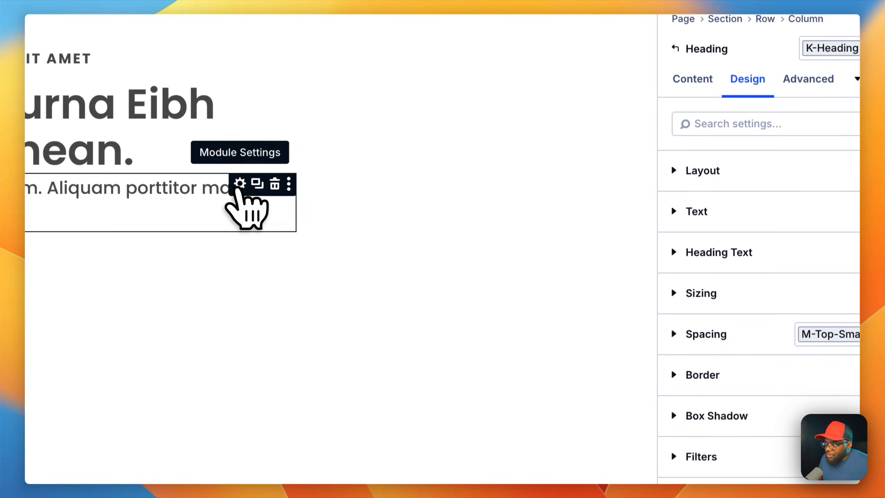
click(239, 184)
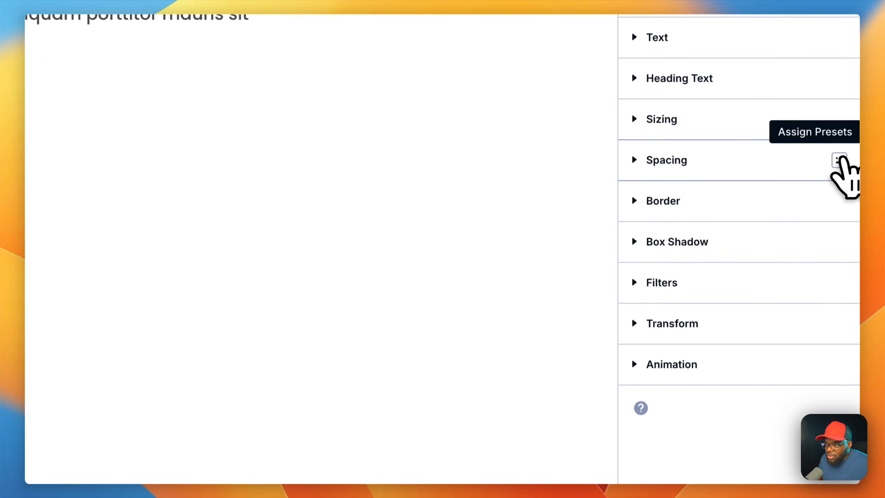
click(845, 188)
scroll(722, 344, down, 3)
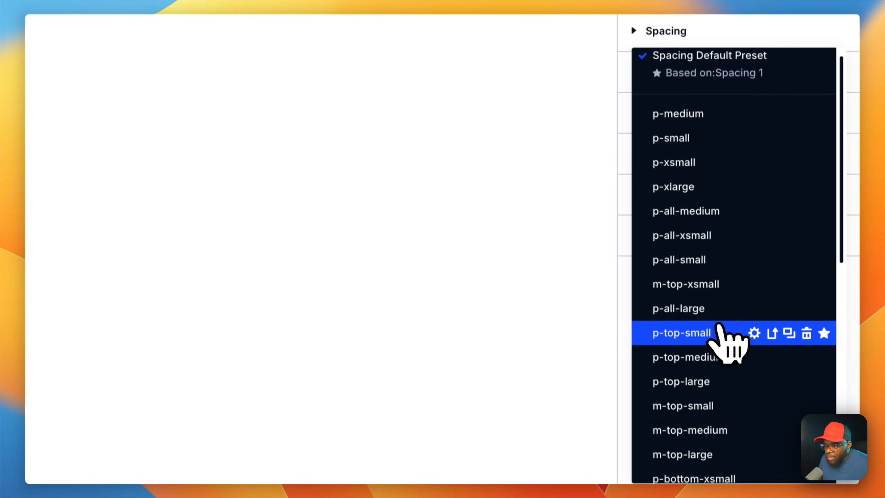
click(721, 402)
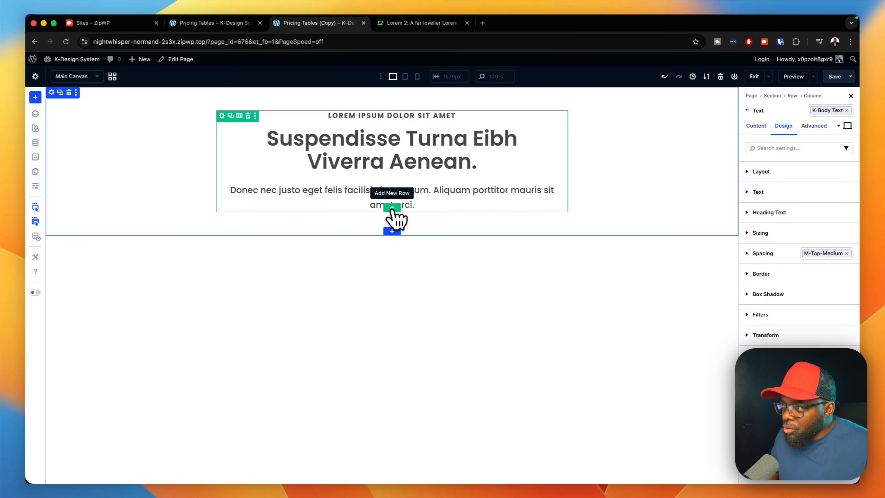
Step: Add a new single-column row below the intro row and insert a Text module in it
click(392, 208)
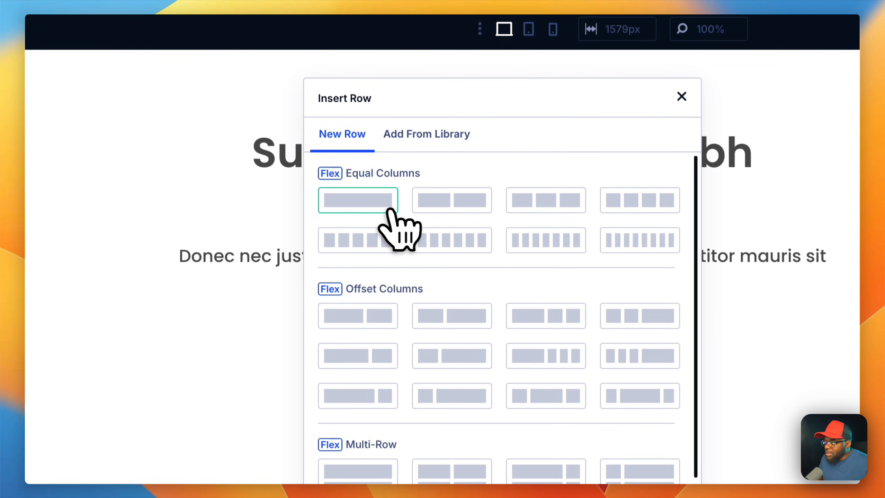
click(386, 206)
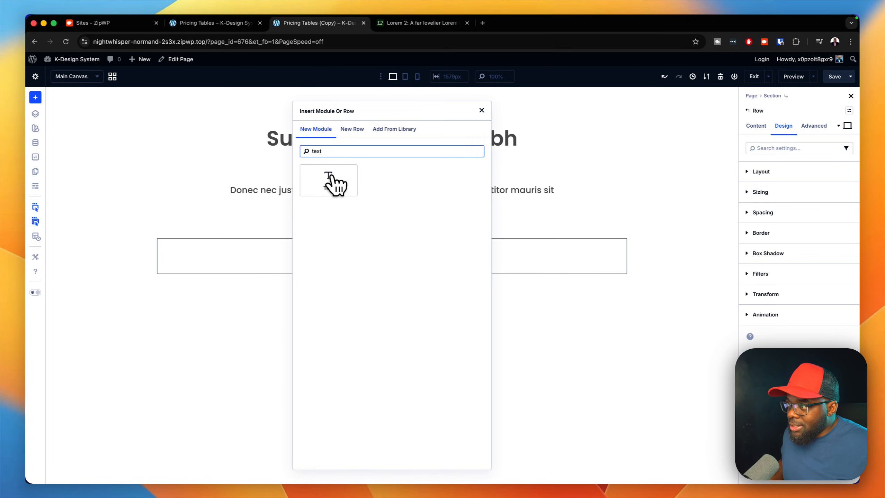
click(329, 180)
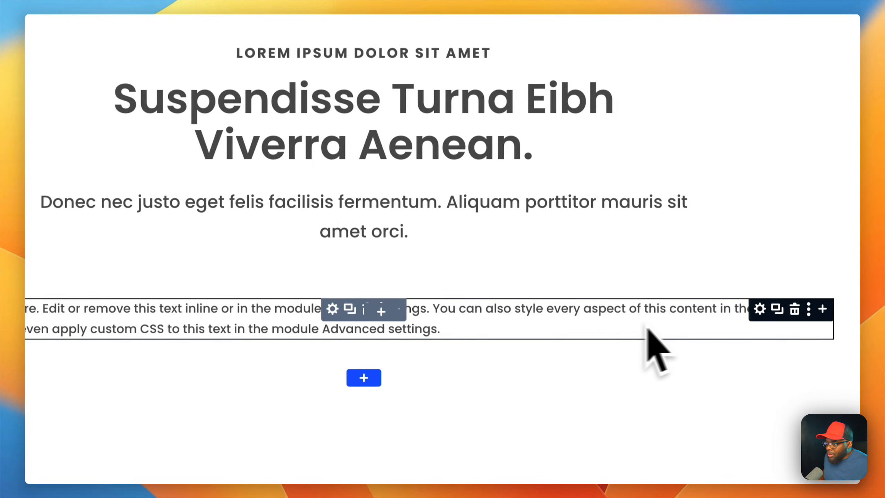
Step: Stack a Heading, a second Text and a Divider module below the first Text module in the new row
click(822, 309)
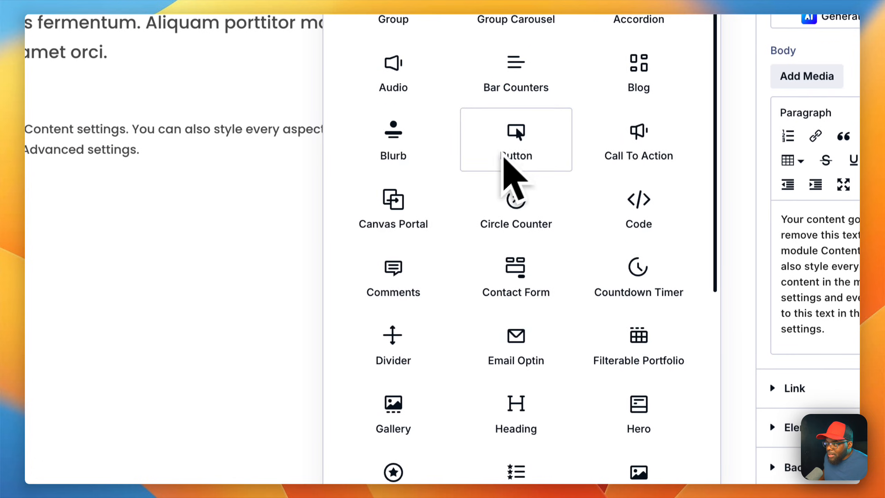
click(528, 347)
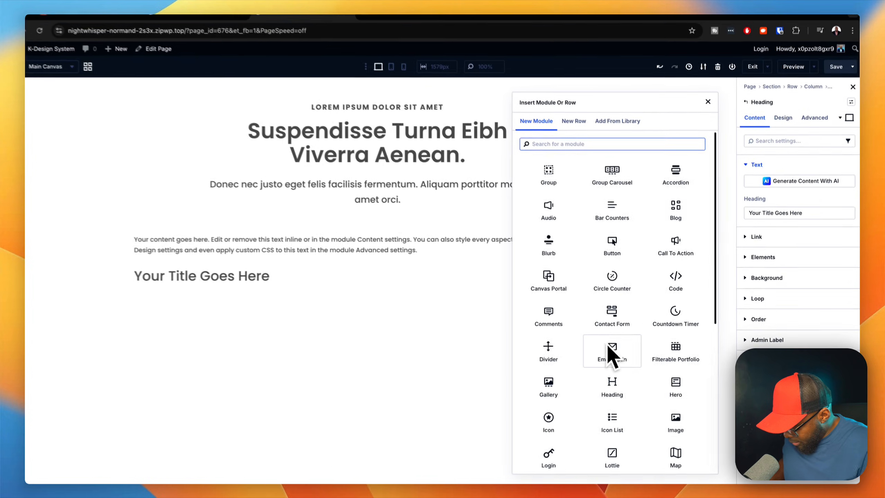
text(text)
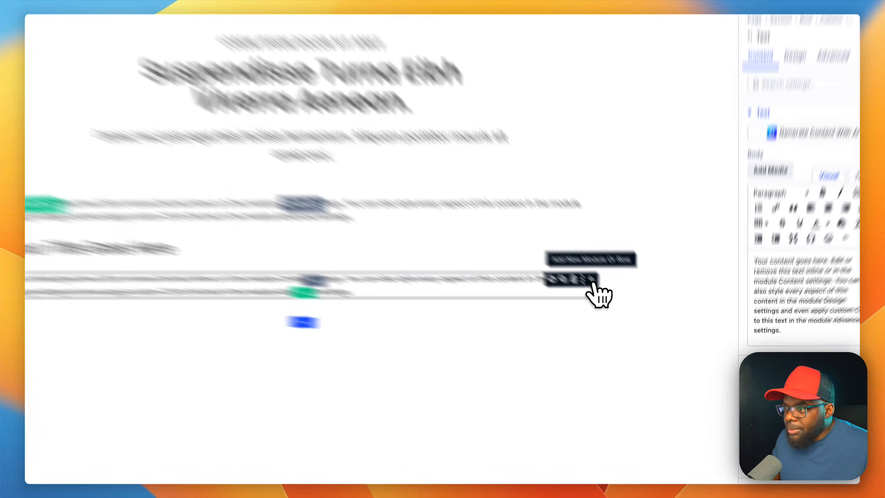
click(621, 304)
click(396, 293)
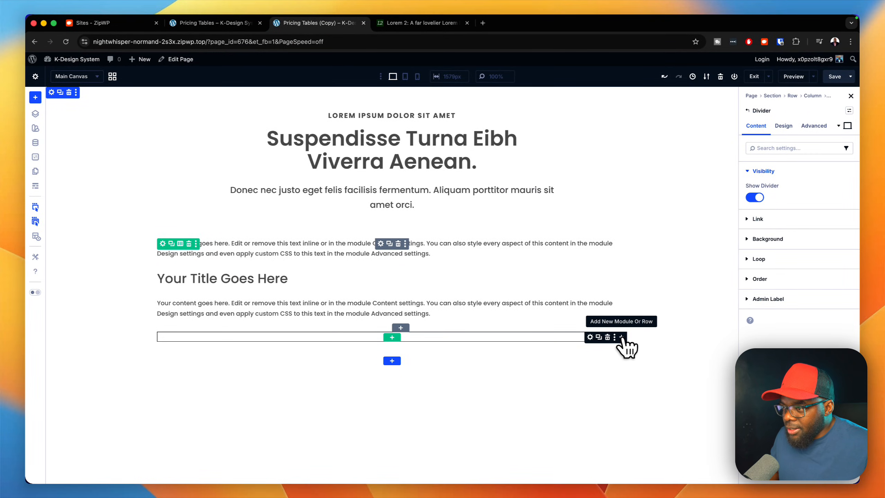
Step: Add an Icon List module directly below the divider in the pricing card column
click(621, 337)
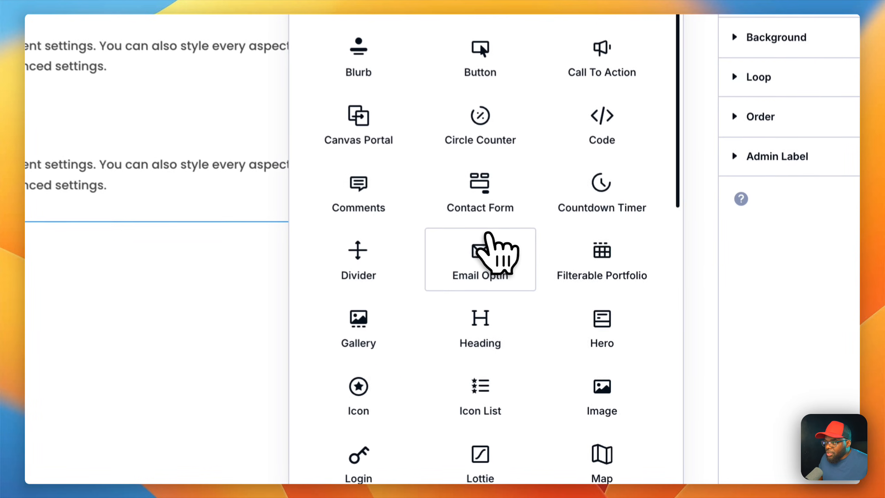
scroll(593, 368, down, 2)
scroll(409, 283, down, 3)
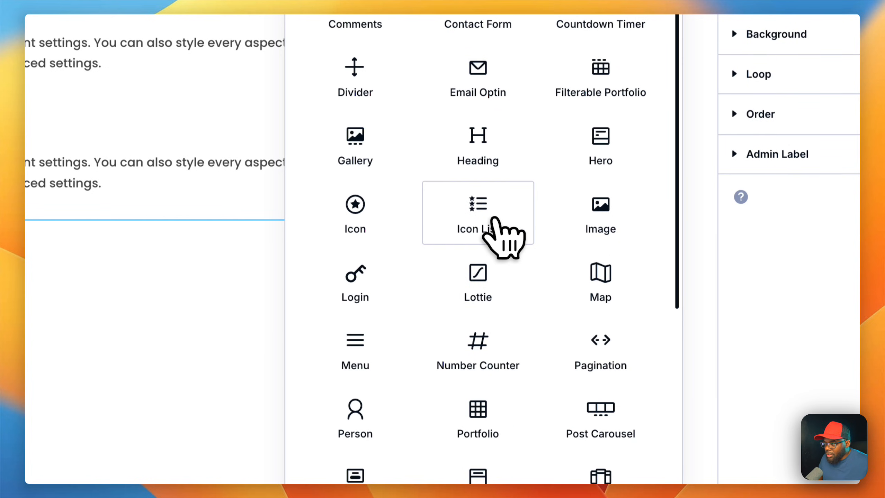
click(494, 218)
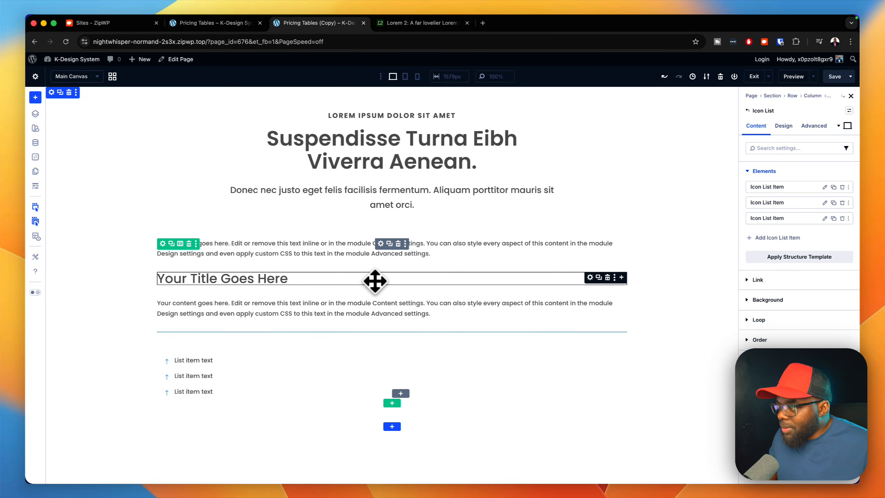
Step: Change the text of the heading between the two text modules to "Starter"
drag(382, 276, 375, 237)
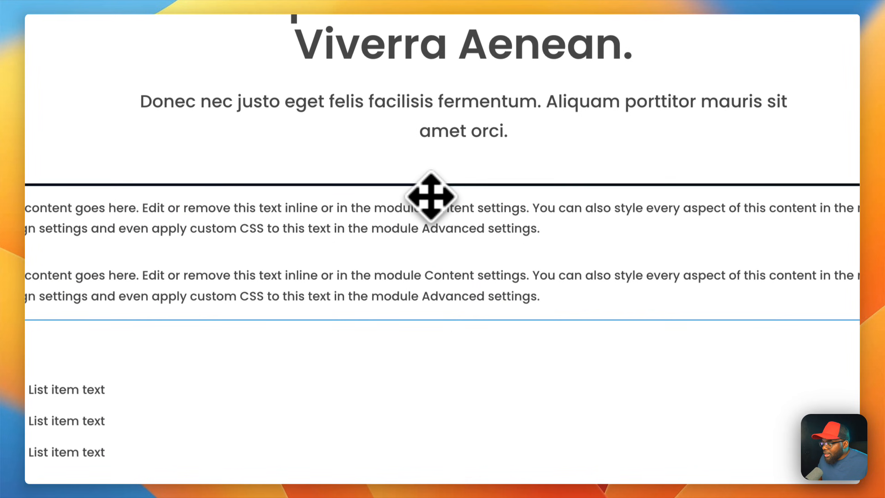
drag(431, 197, 425, 232)
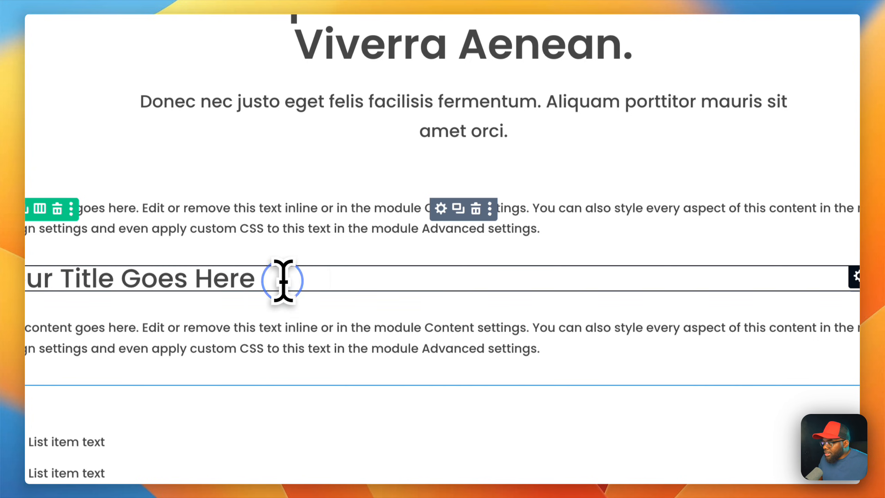
triple_click(283, 281)
text(Starter)
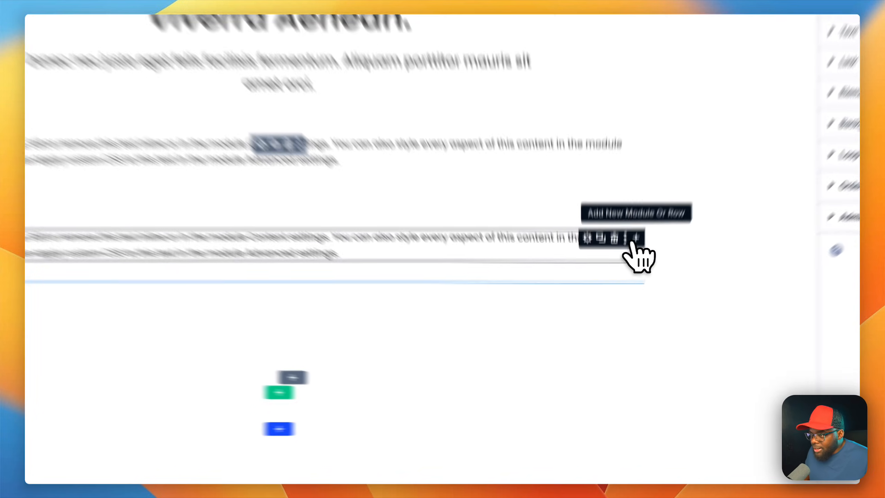
Step: Insert a Heading module between the second text module and the divider, with the text "$97"
click(621, 304)
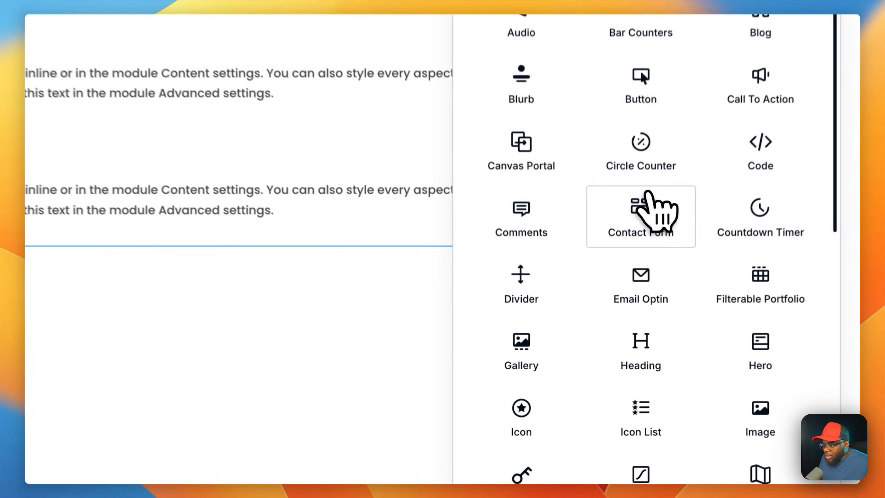
click(651, 344)
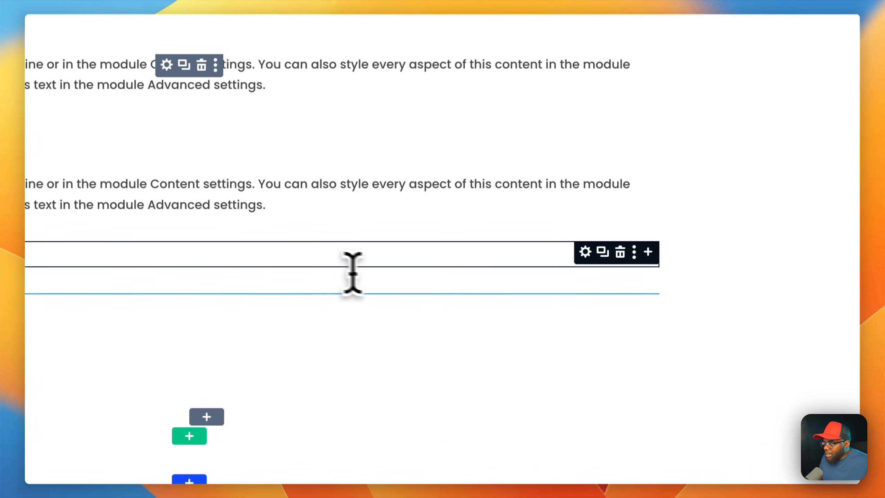
click(208, 255)
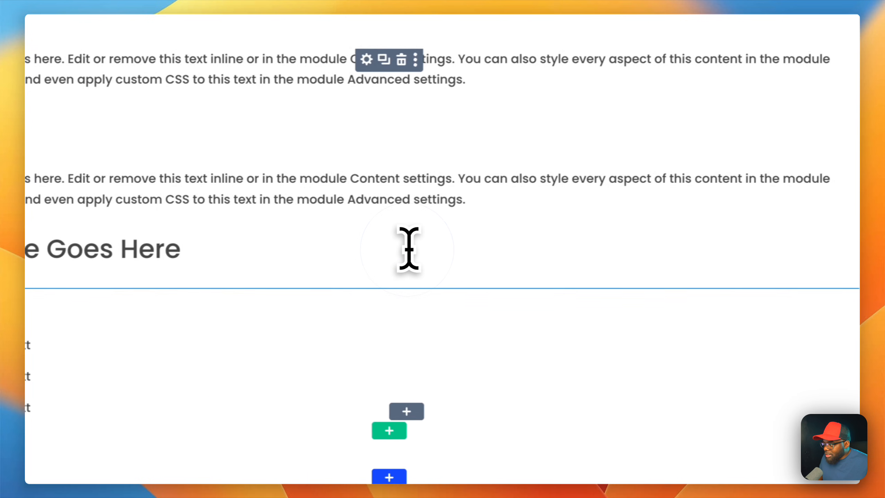
triple_click(408, 248)
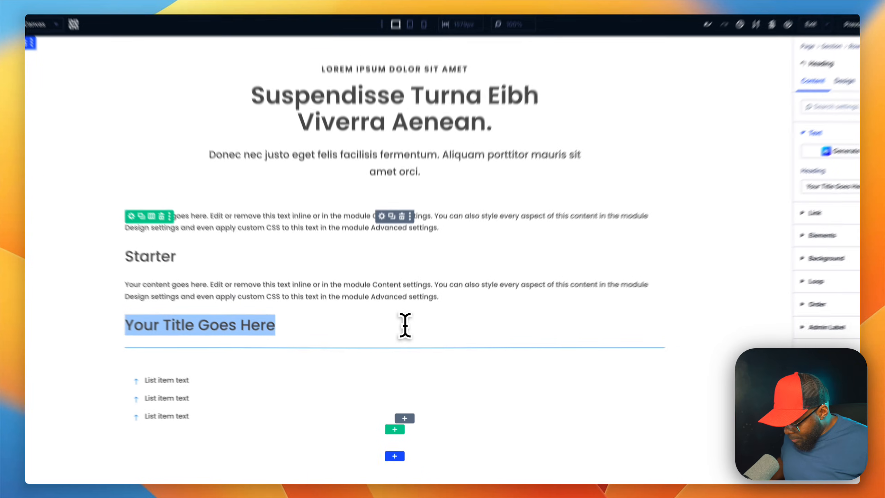
text($)
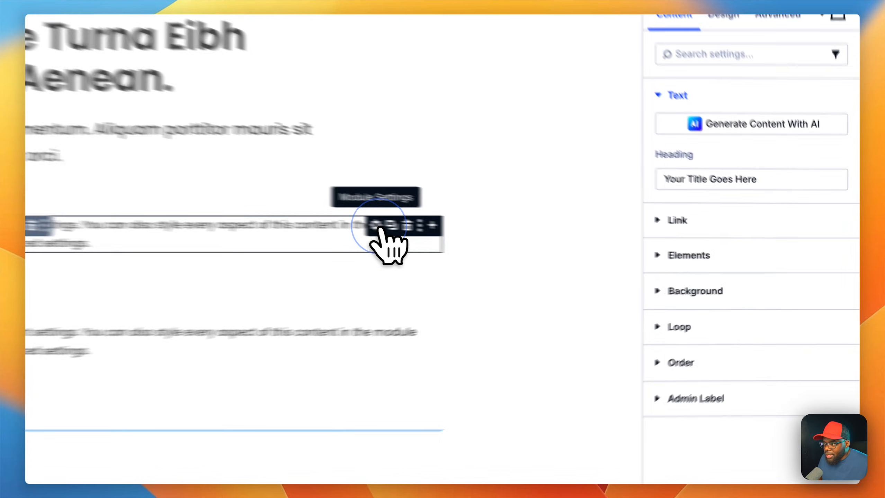
Step: Center-align the first text module's paragraph and the Starter heading
click(590, 244)
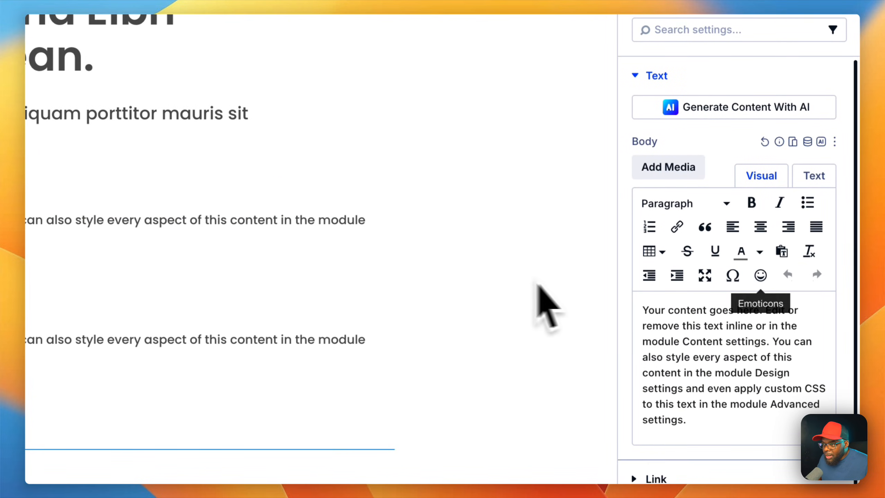
click(761, 227)
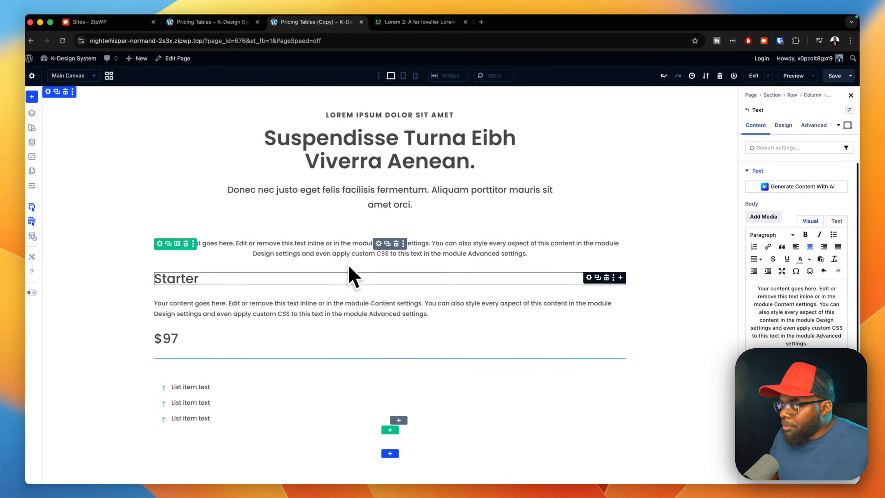
click(598, 279)
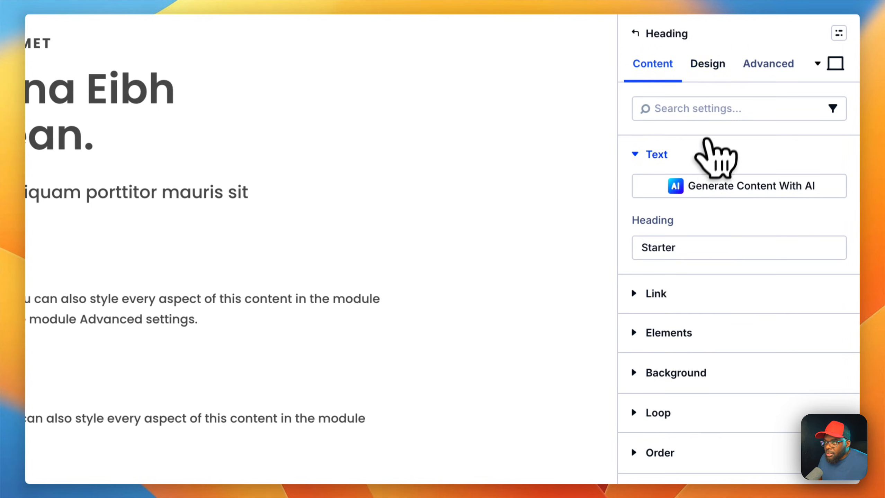
click(727, 129)
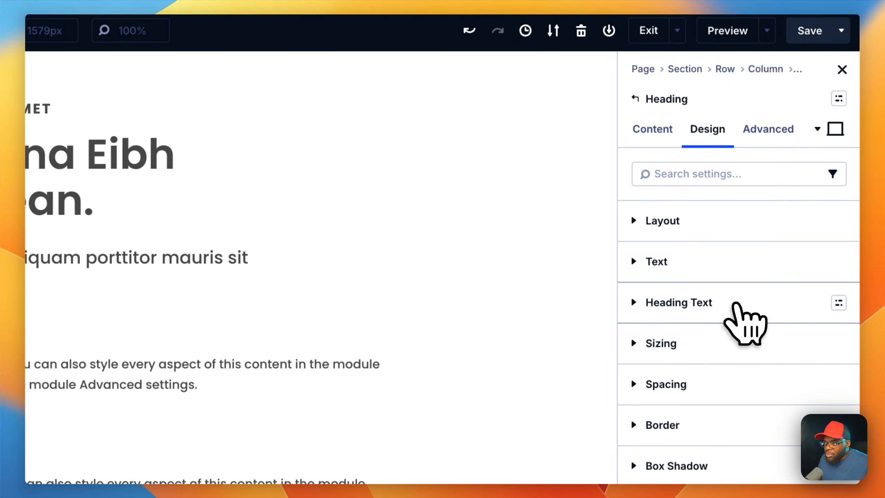
click(733, 294)
click(673, 393)
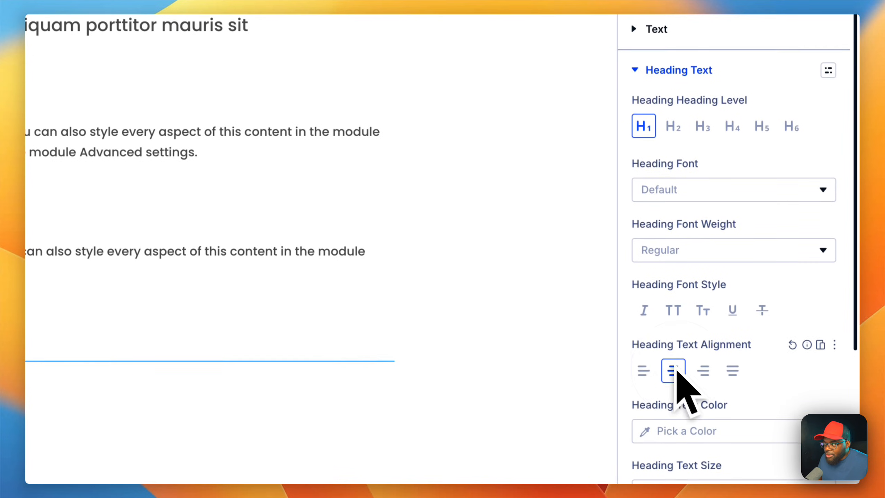
Step: Center-align the paragraph below the Starter heading and the $97 price heading
mouse_move(283, 320)
click(324, 308)
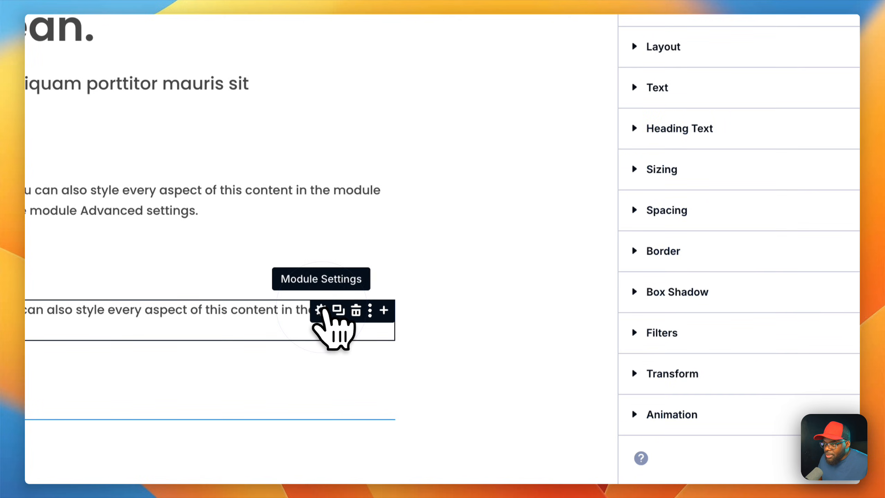
click(659, 115)
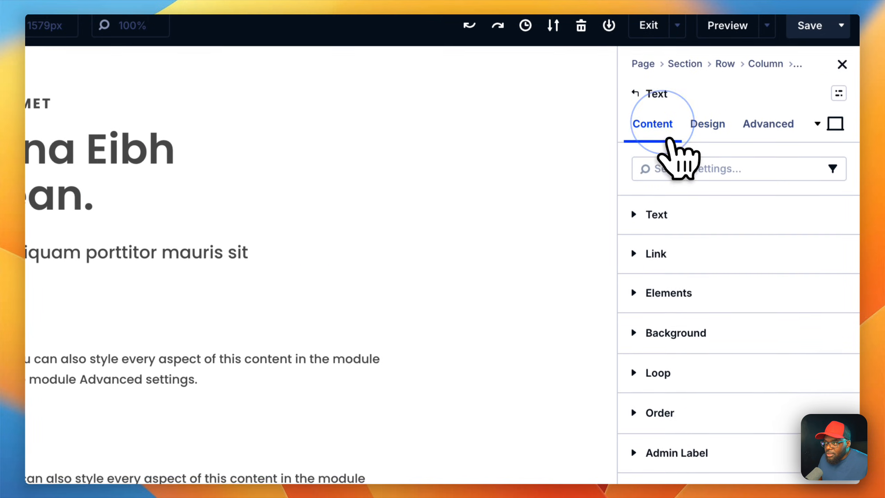
click(715, 205)
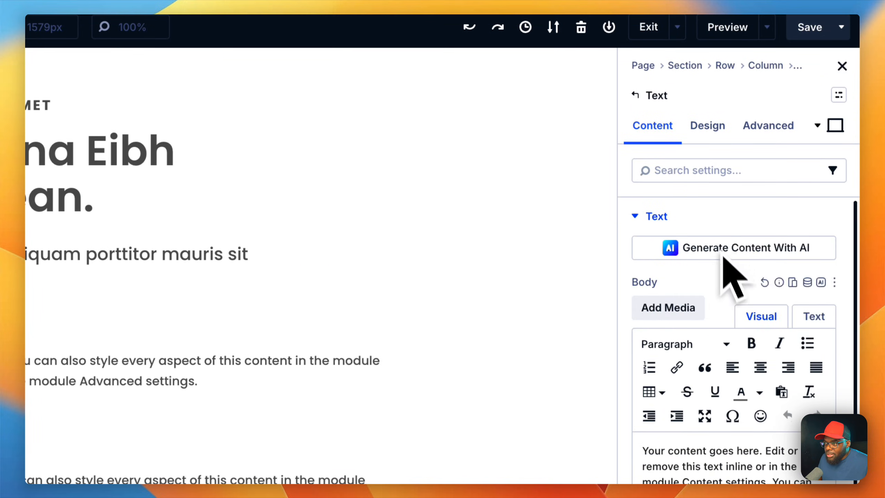
click(760, 367)
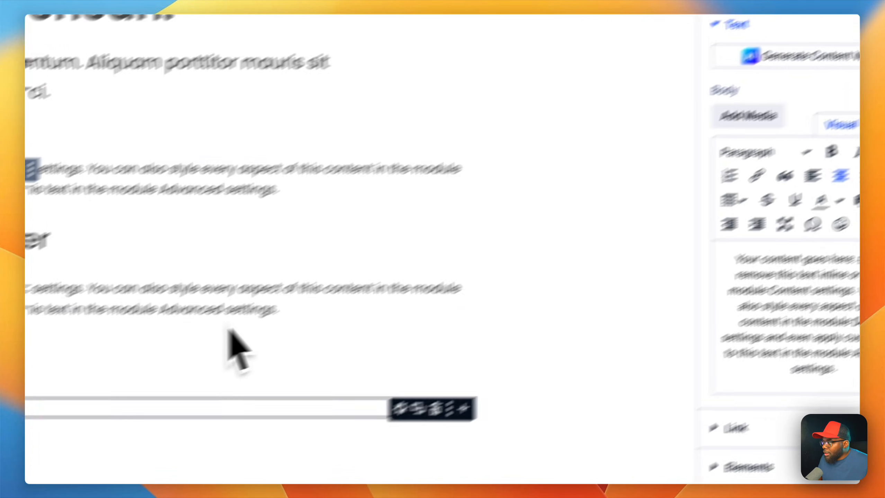
click(698, 267)
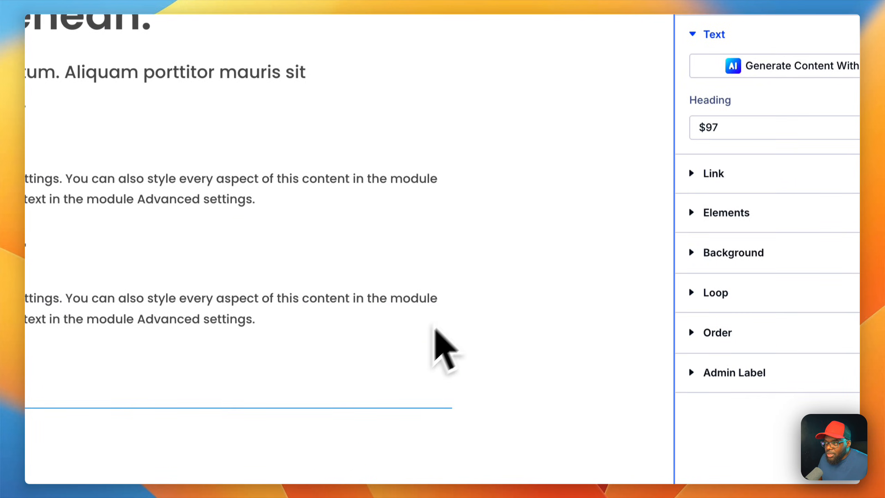
click(708, 133)
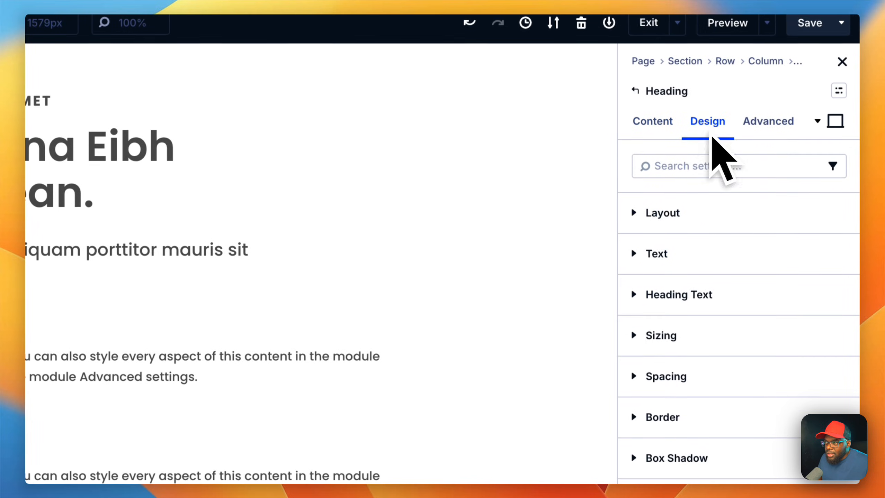
click(718, 295)
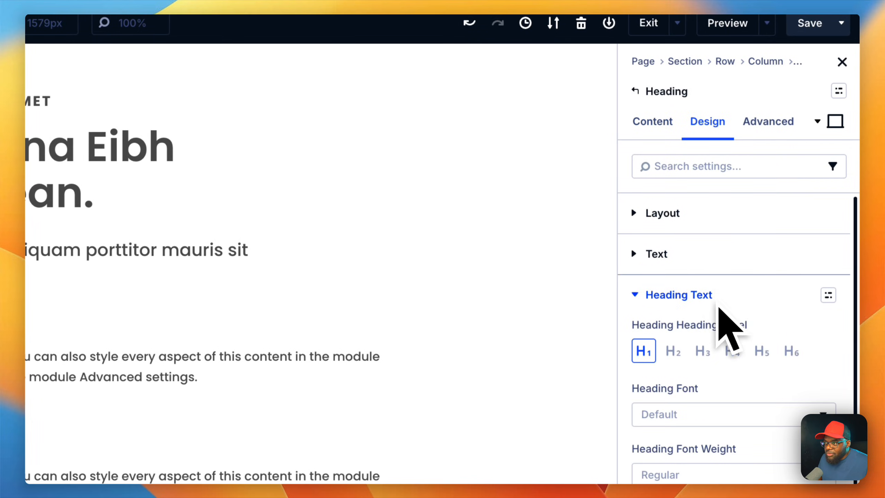
click(675, 372)
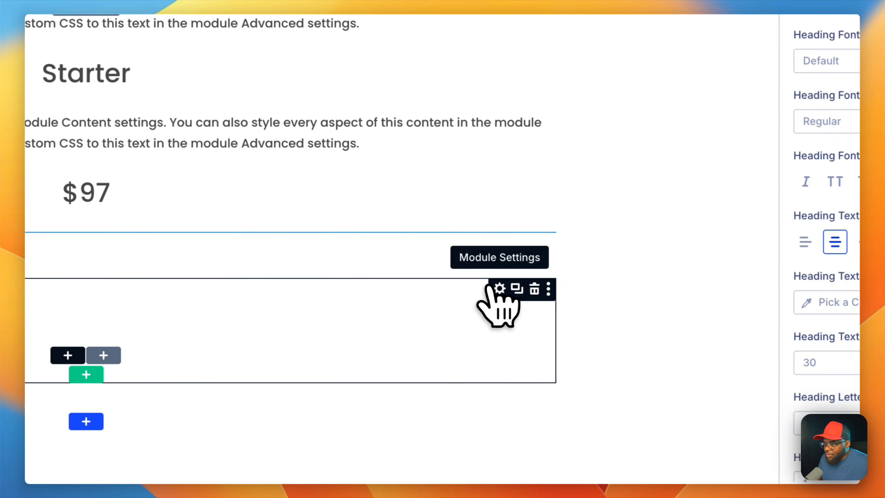
Step: Add a Button module below the icon list and set its alignment to center
click(488, 290)
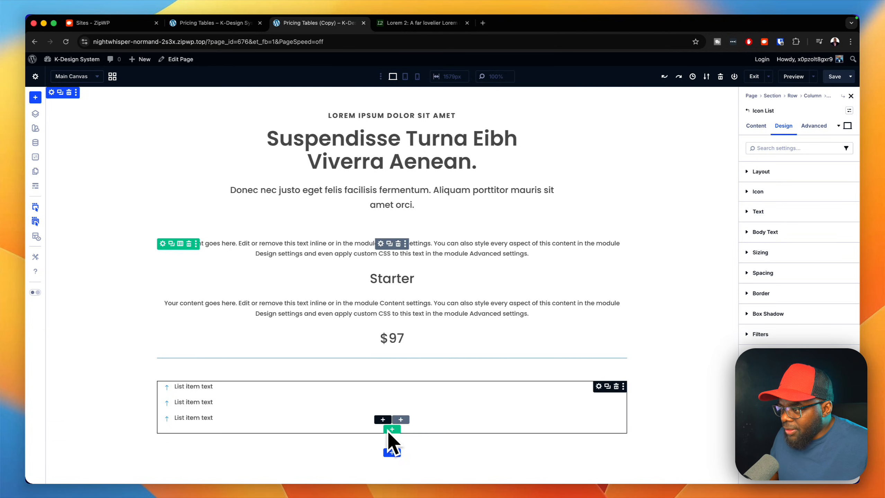
click(392, 424)
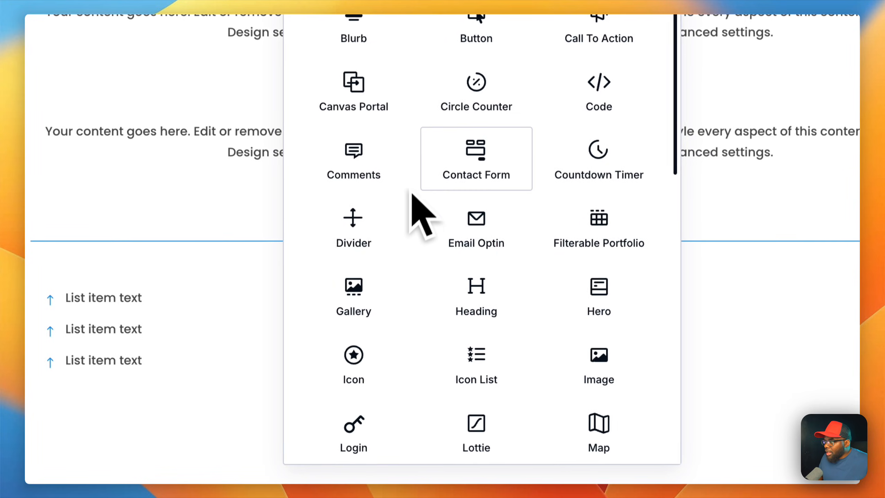
click(476, 30)
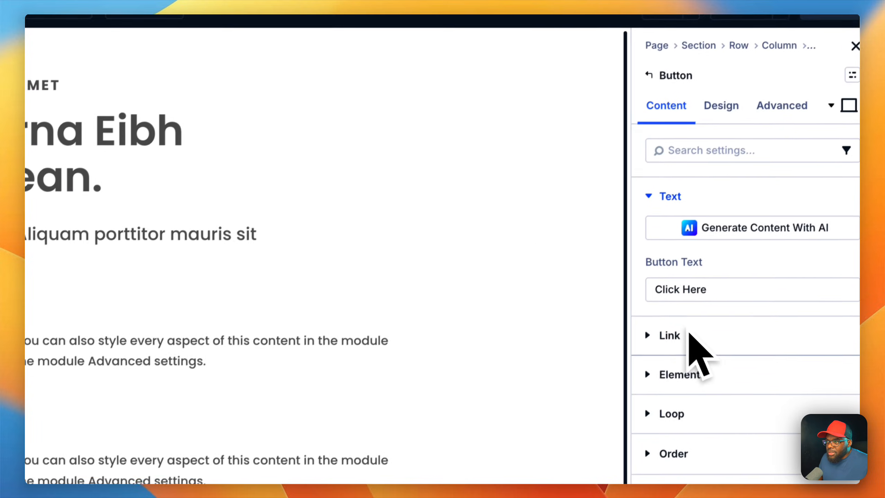
click(720, 106)
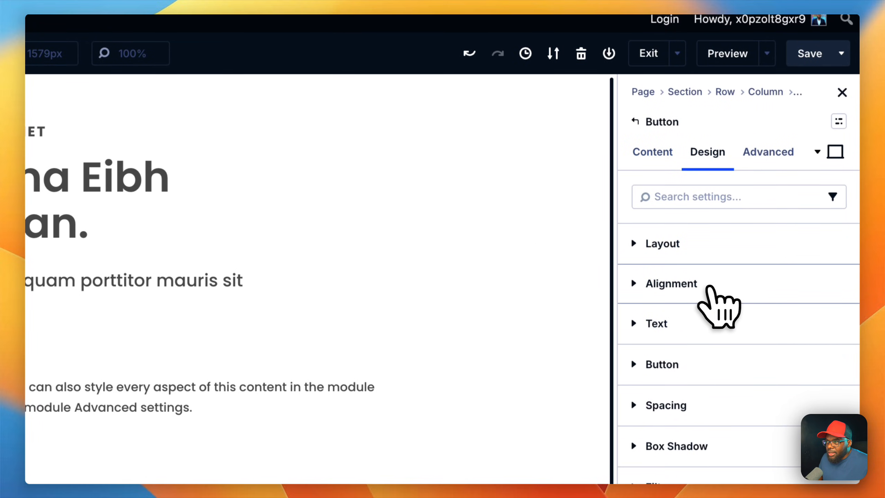
click(707, 285)
click(677, 338)
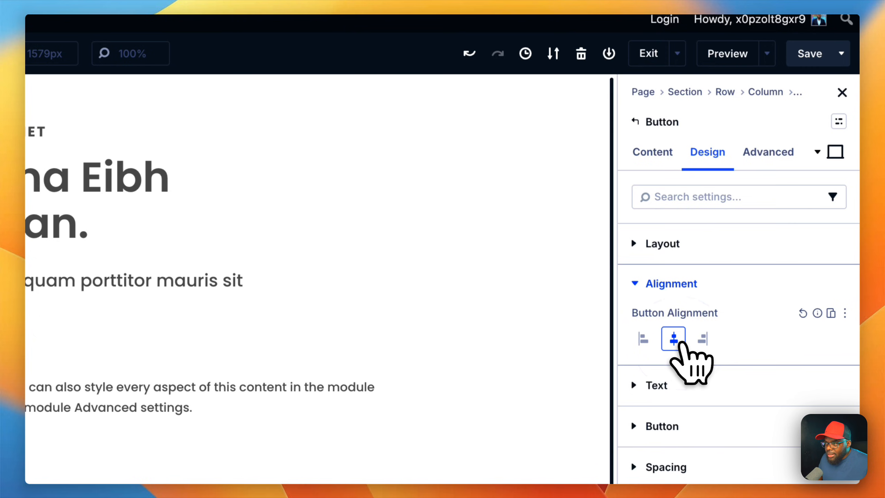
Step: Set the button's text to "Buy Now" and apply the secondary button preset to it
click(649, 160)
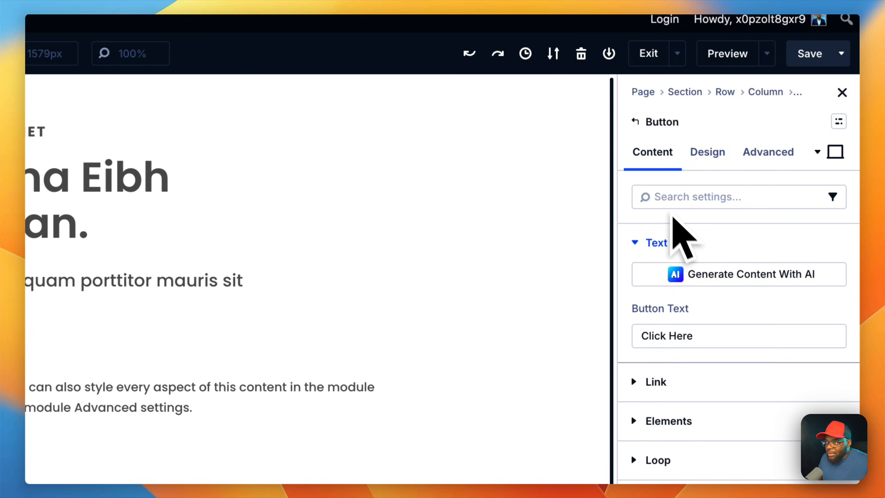
triple_click(695, 337)
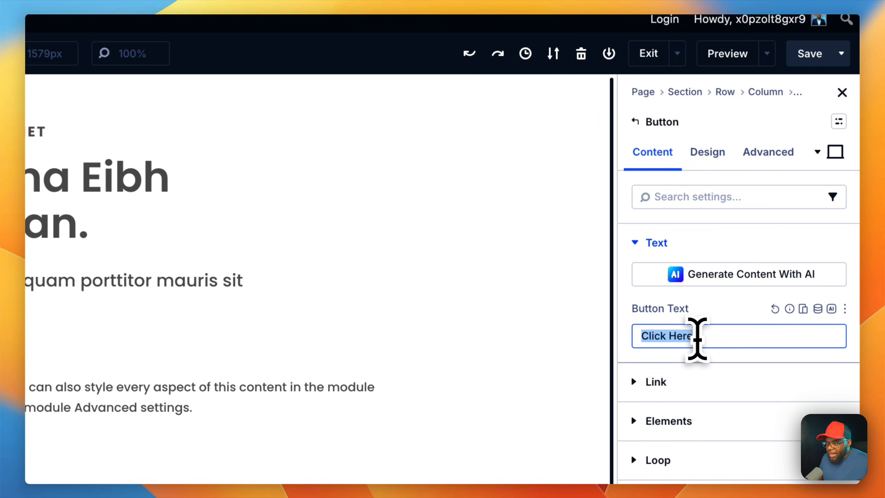
text(Buy Now)
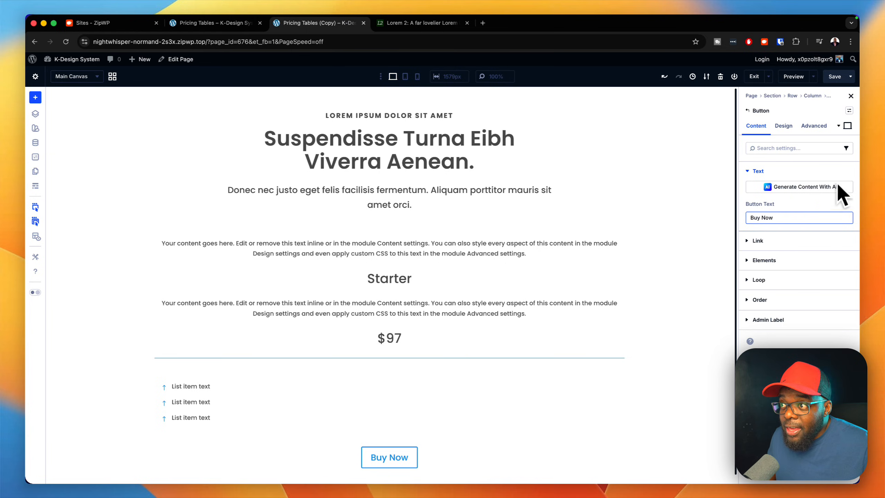
click(849, 111)
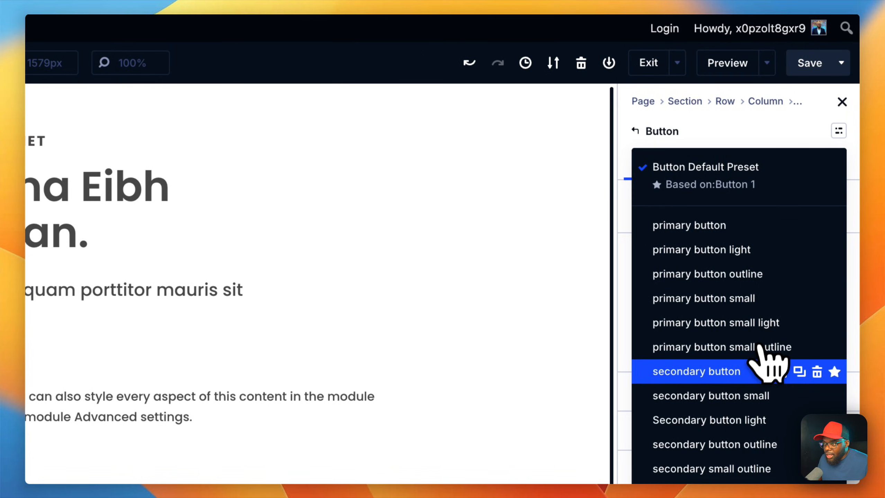
click(743, 372)
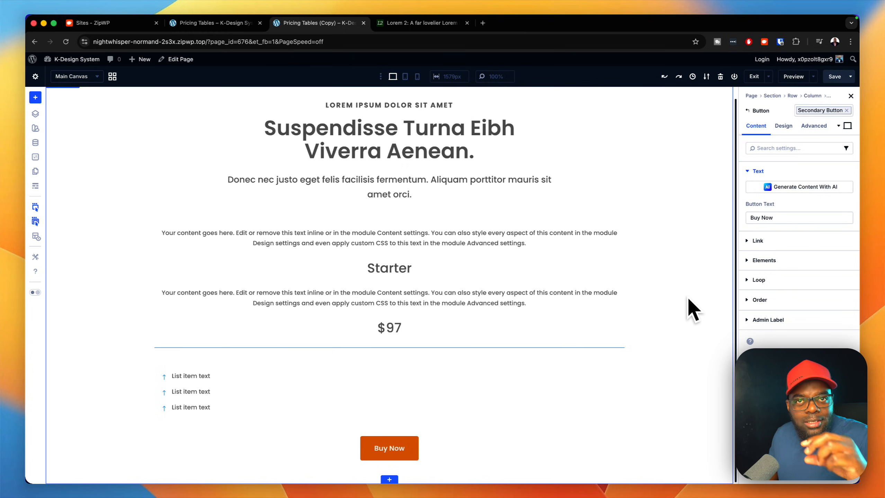
Step: Replace the body text of the text module above the Starter heading with the copied phrase "Aliquam porttitor"
scroll(623, 302, up, 1)
scroll(623, 301, up, 1)
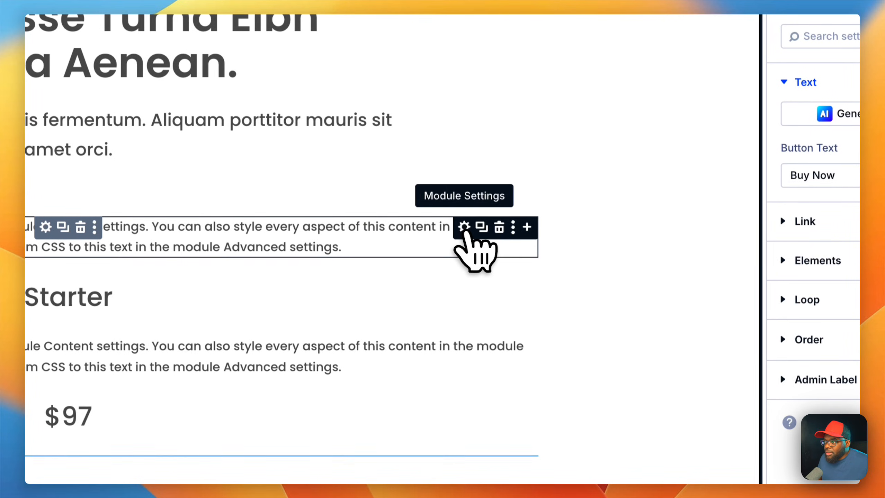
click(464, 228)
click(770, 370)
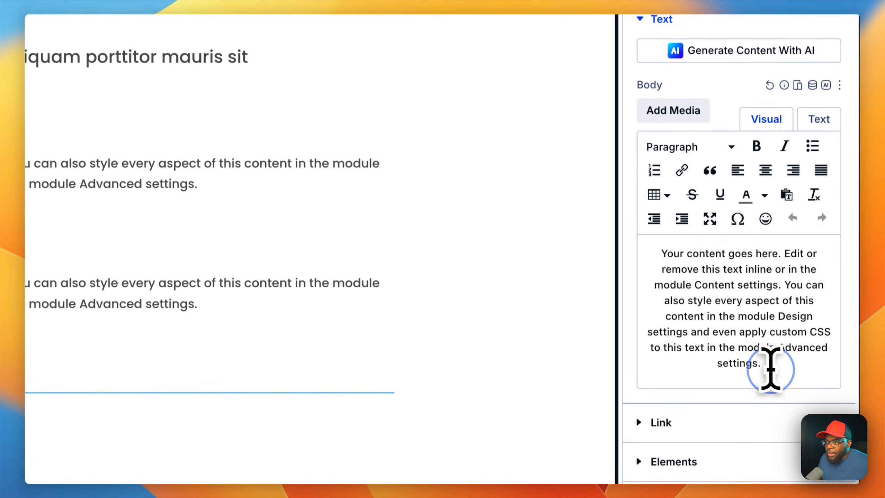
drag(770, 370, 634, 247)
text(Aliquam porttitor)
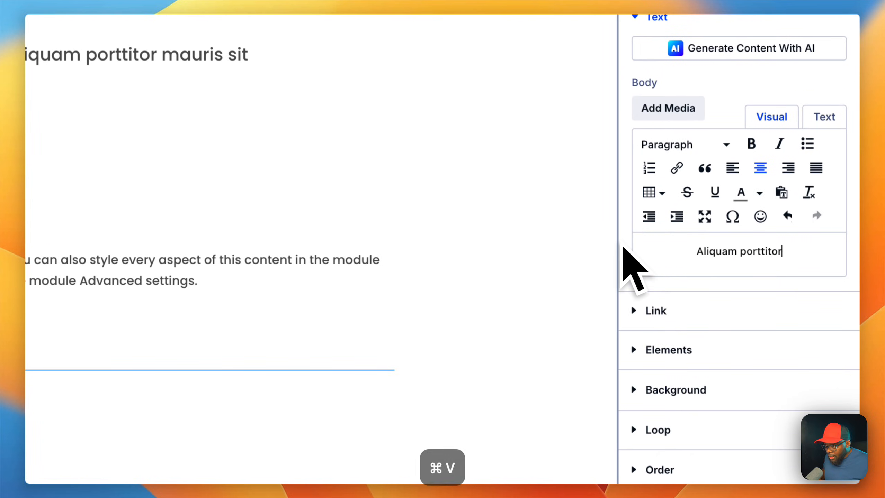
Step: Apply the k-label preset to the text above the Starter heading, and both the k-heading 1 and k-heading 2 presets to that heading
click(843, 135)
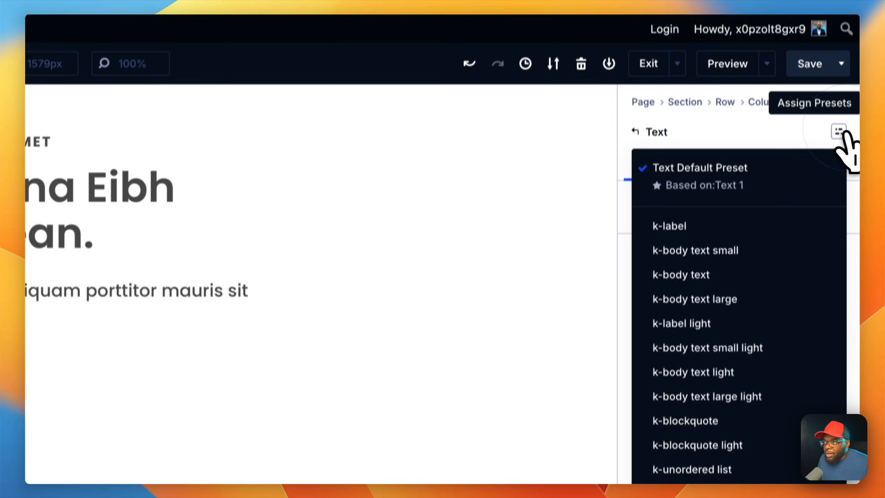
click(698, 226)
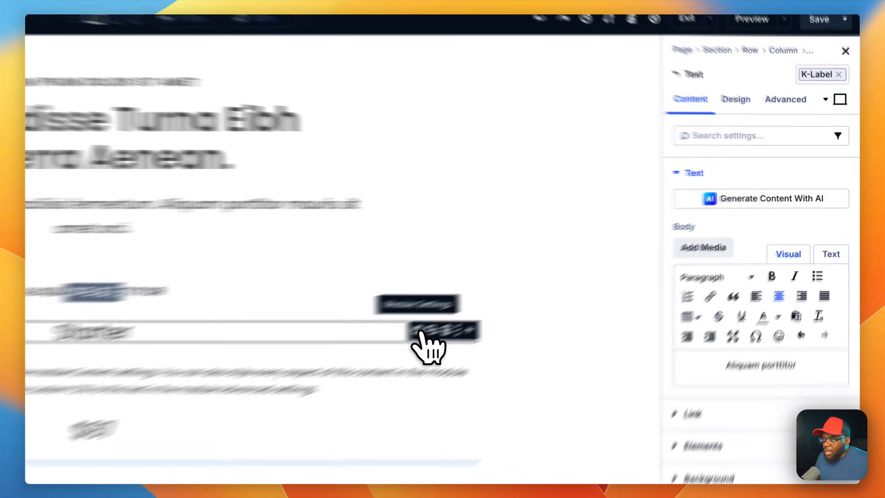
click(590, 267)
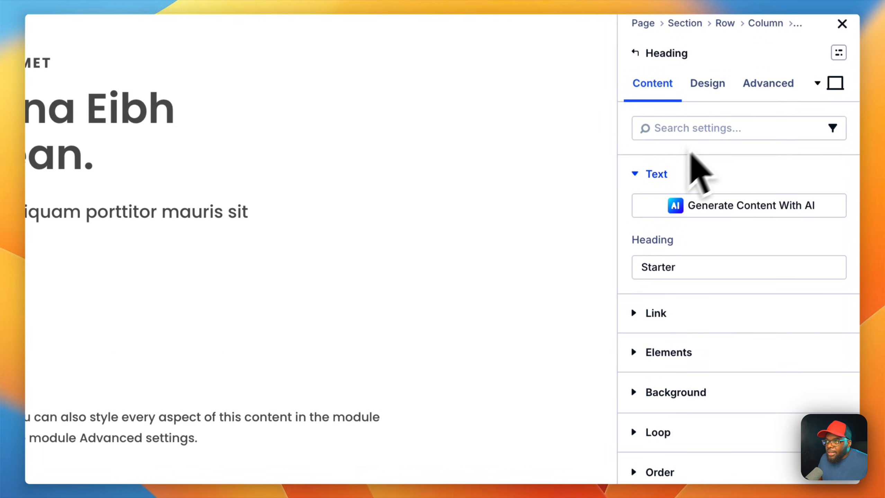
click(839, 159)
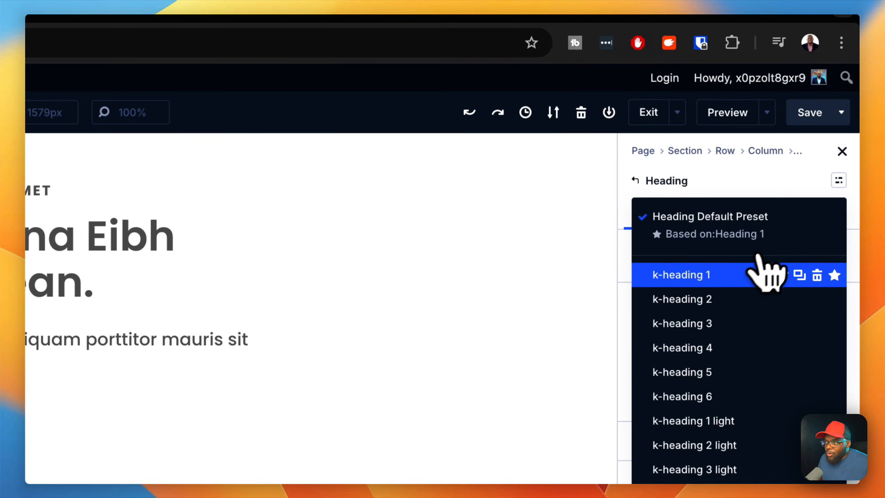
click(719, 277)
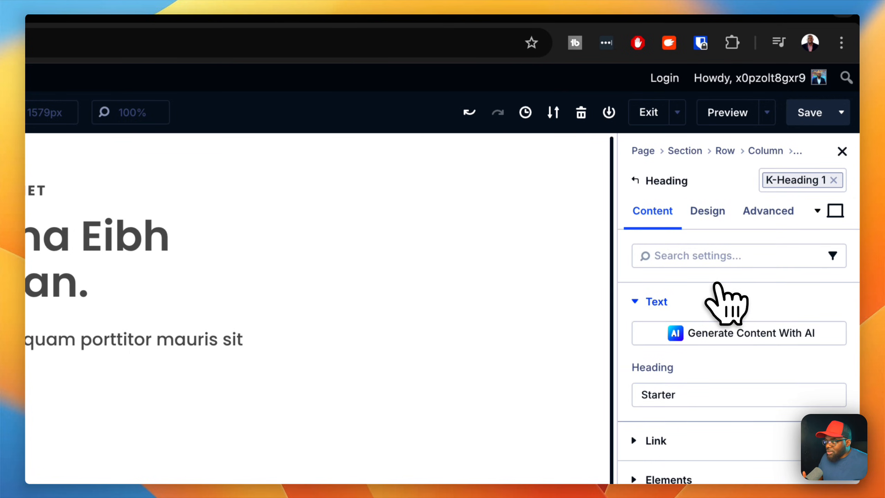
click(818, 178)
click(744, 298)
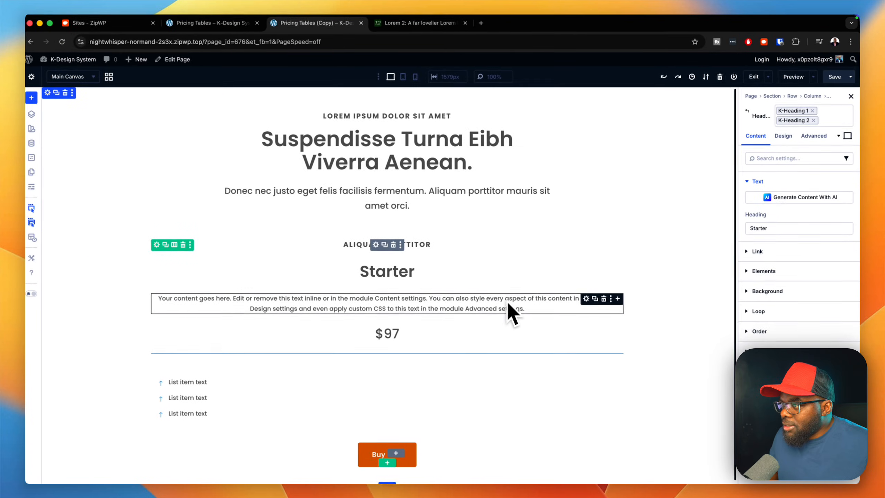
Step: Replace the placeholder paragraph below the Starter heading with the text "Features Include:"
click(587, 298)
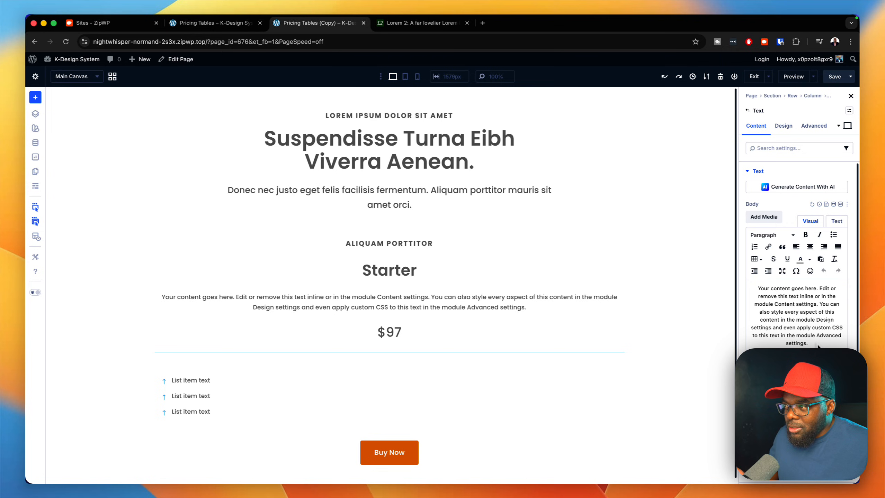
key(super+a)
text(Features)
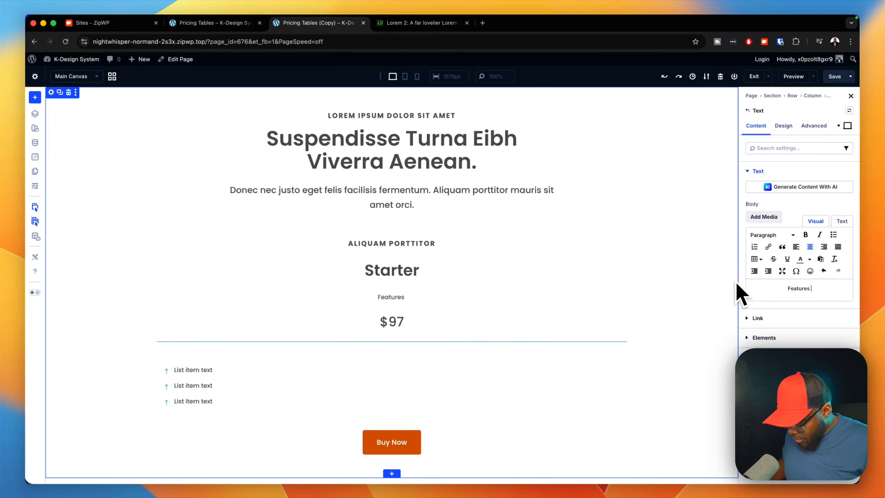
text( Includ)
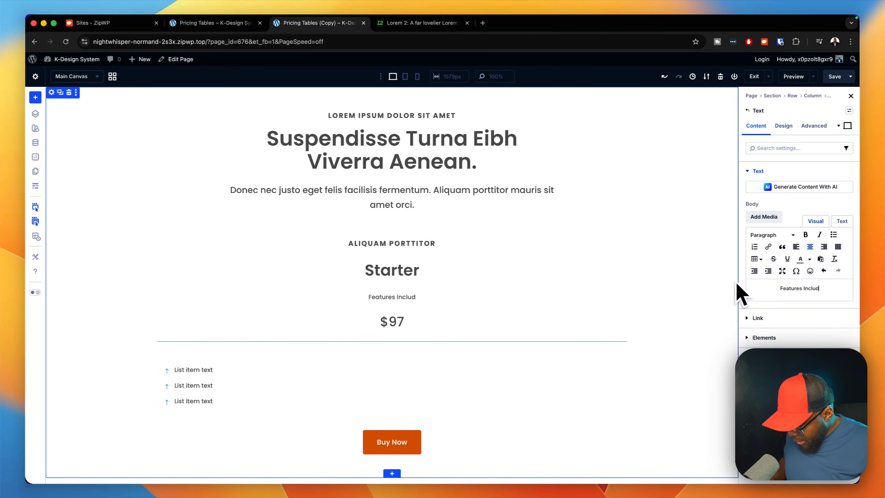
text(e:)
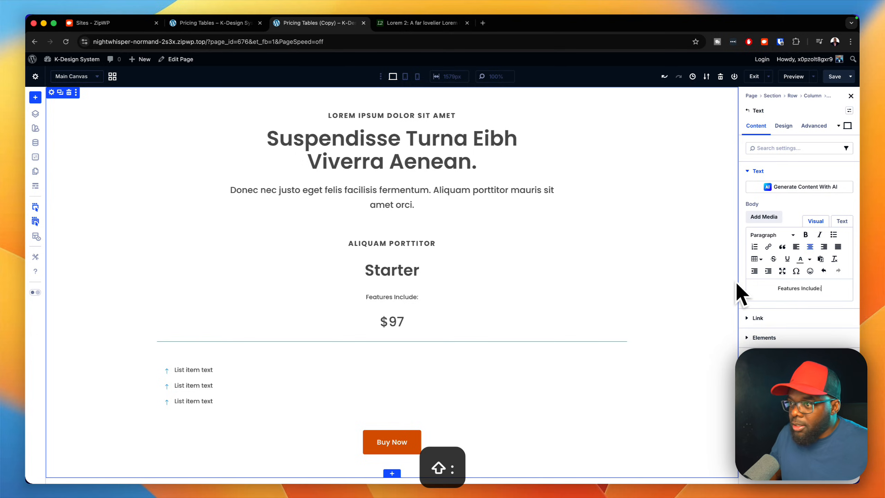
Step: Move the $97 heading above the "Features Include:" text and apply the k-heading large preset to it
drag(593, 321, 589, 301)
drag(633, 242, 426, 215)
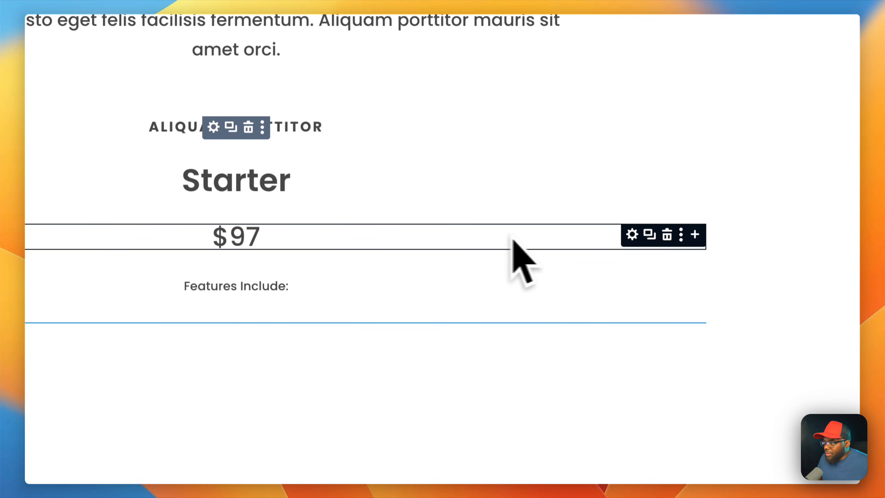
click(632, 235)
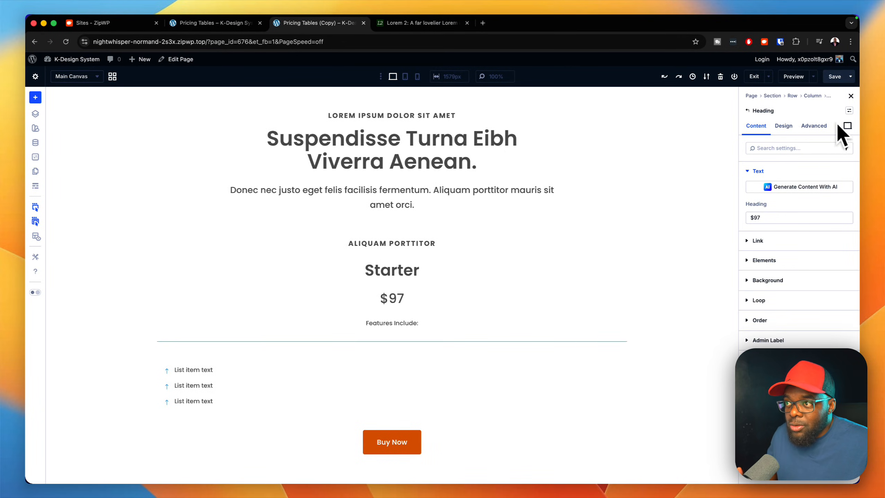
click(848, 110)
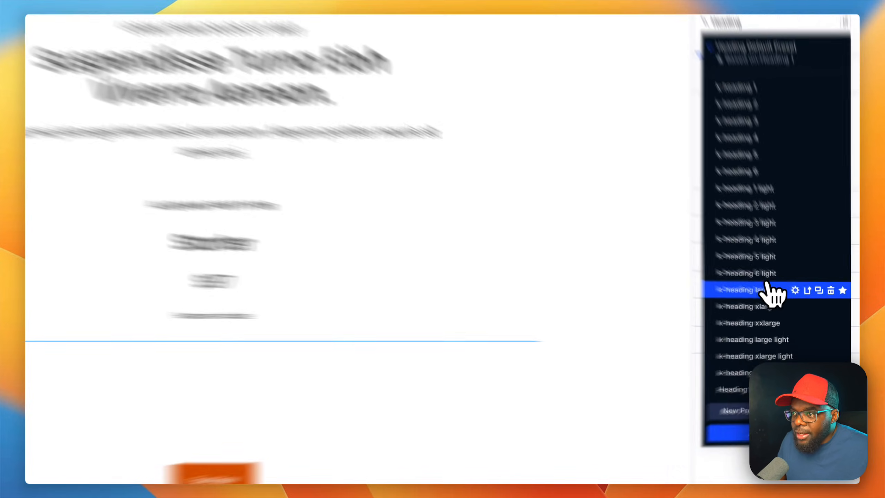
click(782, 280)
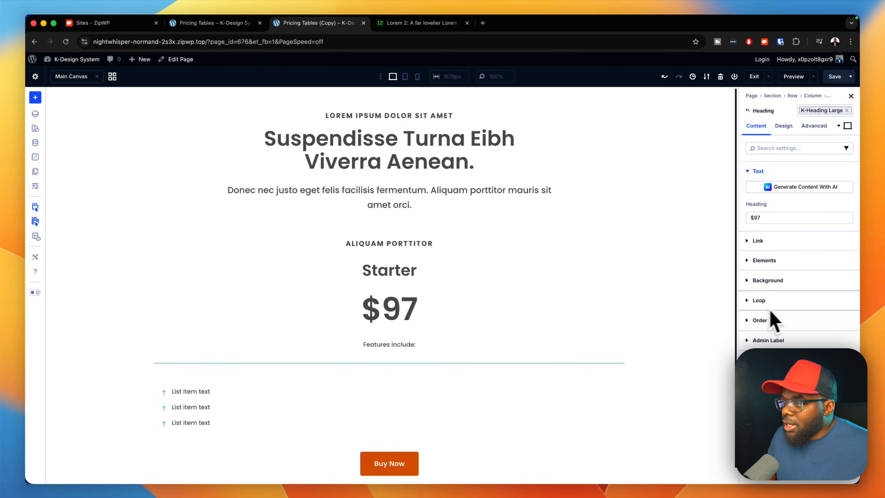
Step: Apply the k-icon list preset to the icon list module below the divider
scroll(596, 309, down, 1)
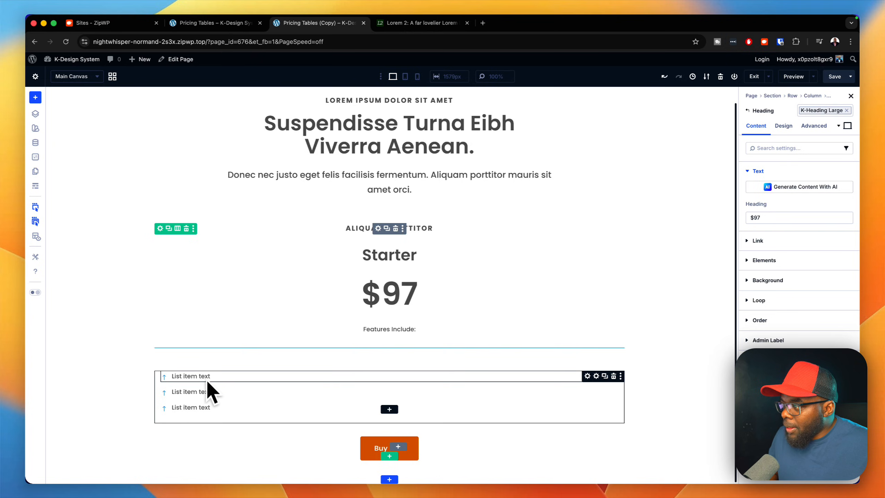
click(596, 376)
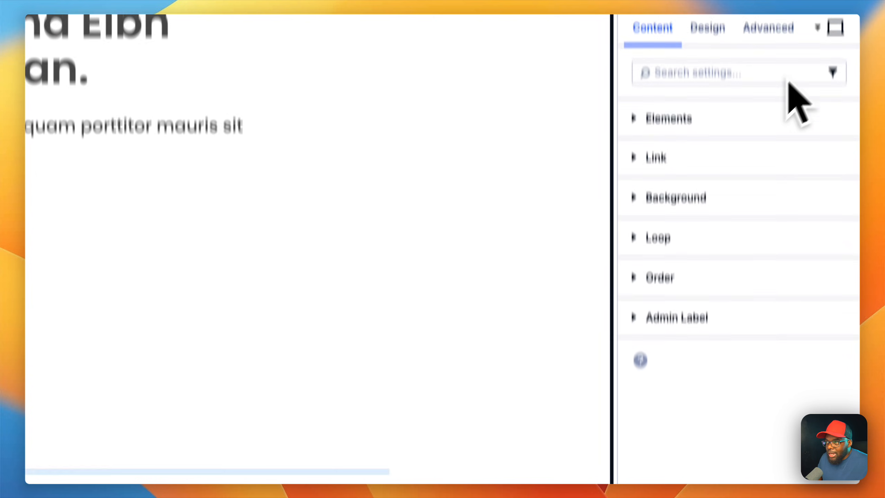
click(839, 188)
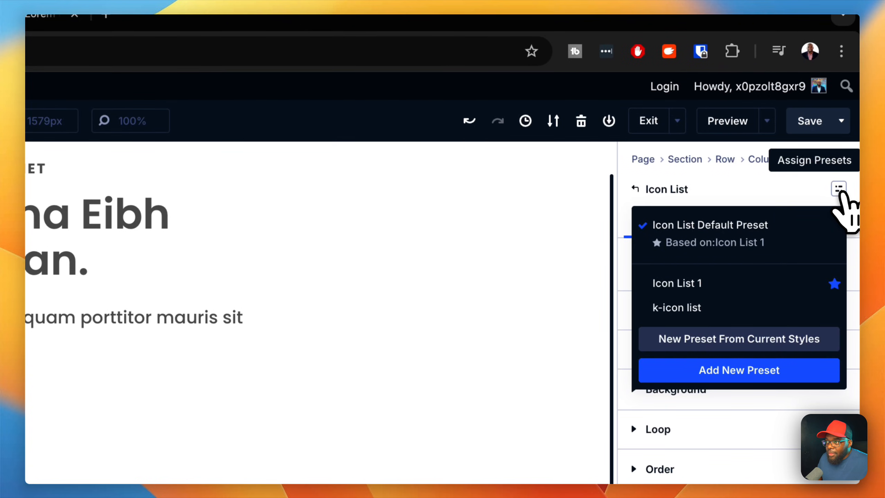
click(745, 311)
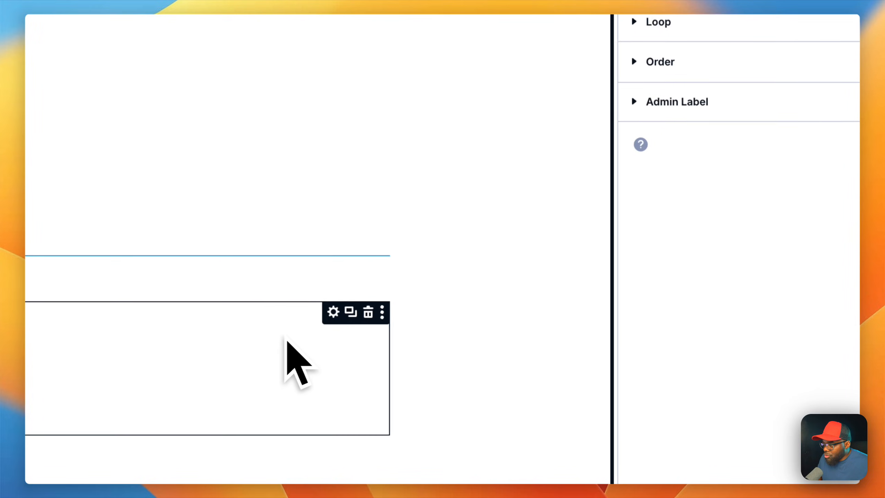
Step: Search the icons for "che" and set the second list item's icon to the solid circled check mark
click(316, 357)
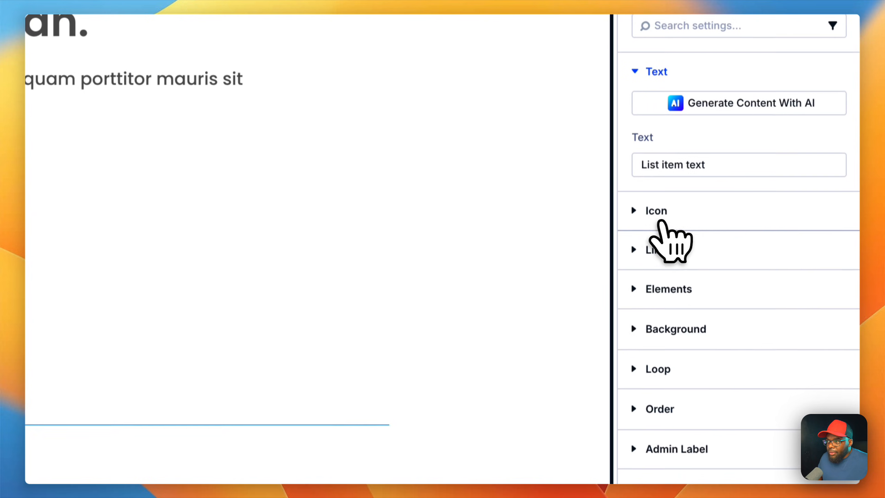
click(666, 223)
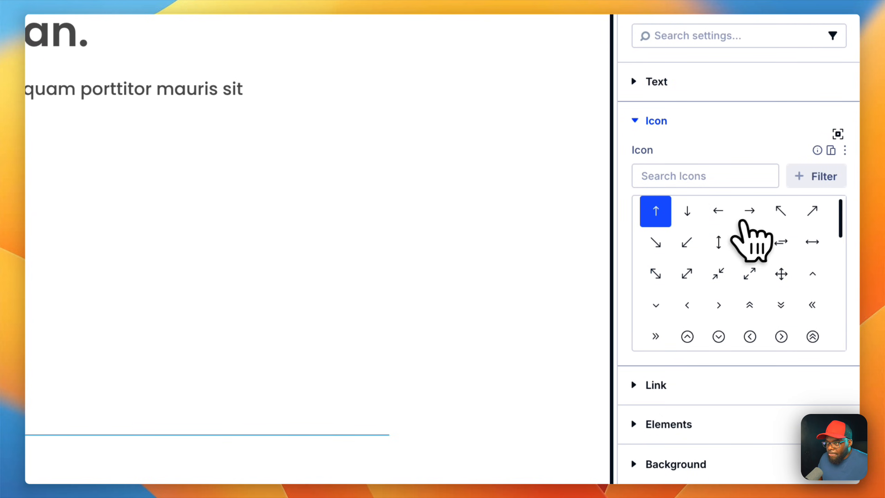
click(753, 180)
text(c)
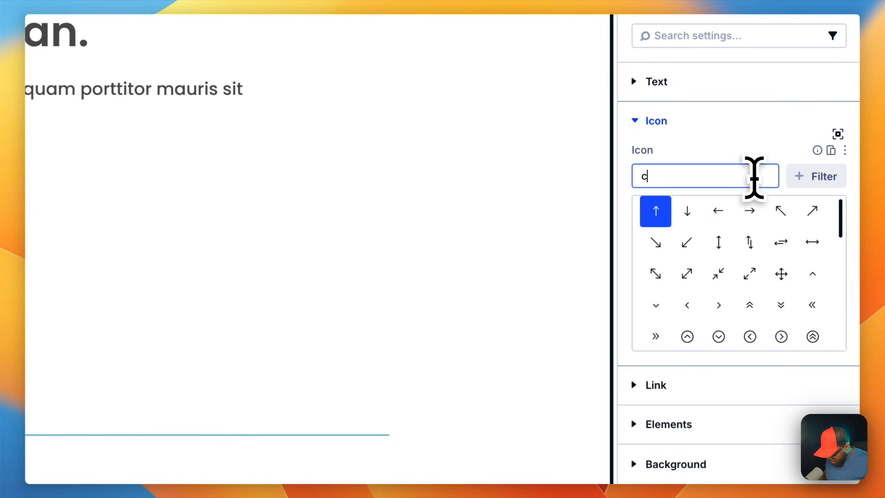
text(he)
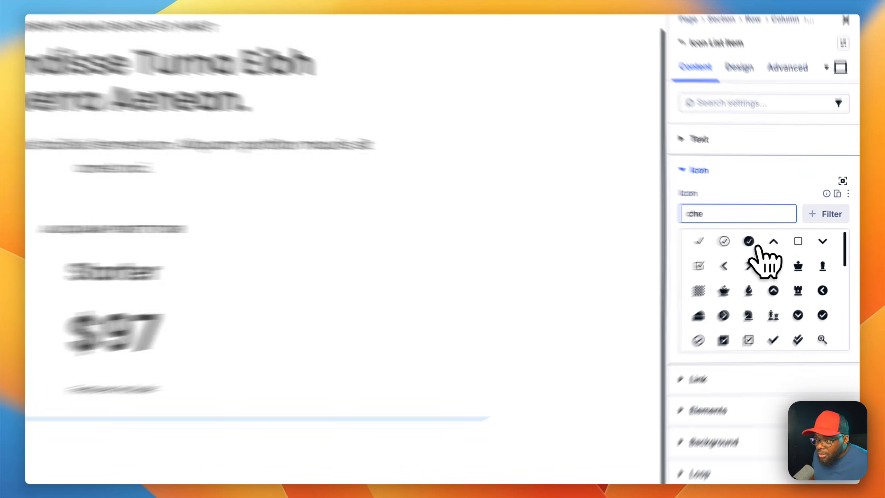
click(788, 236)
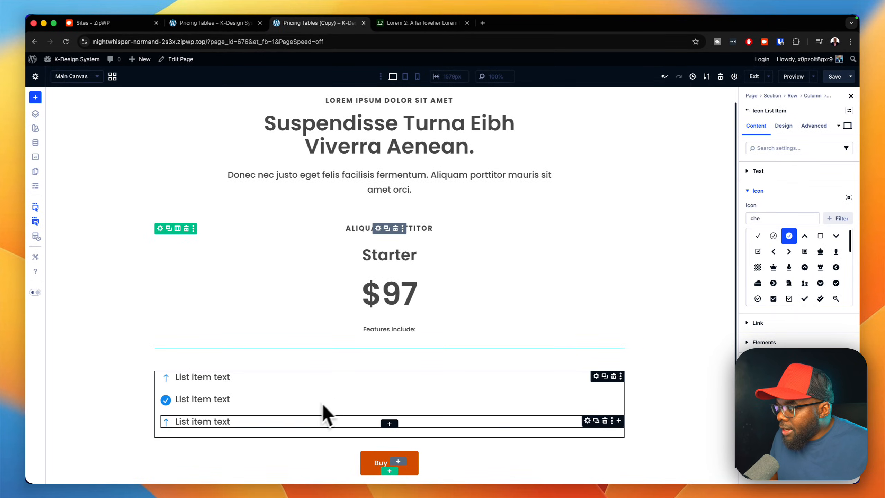
Step: Search the icons for "minus" and set the third list item's icon to the solid circled minus
click(588, 421)
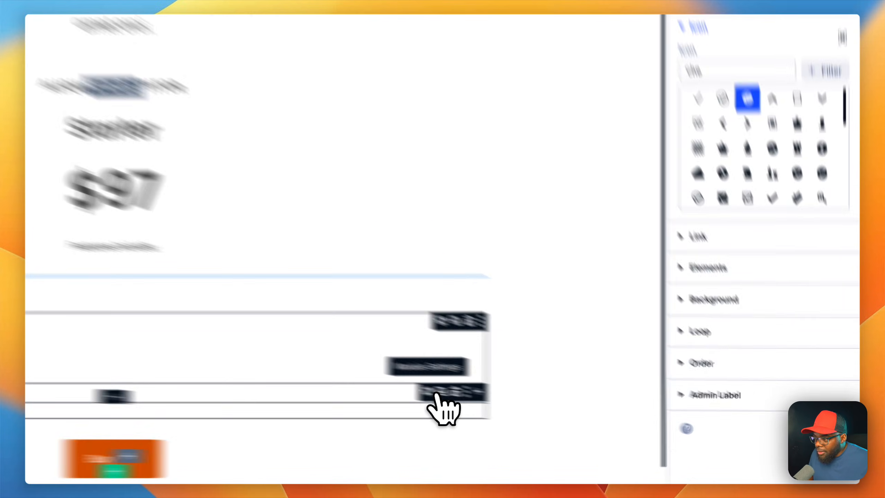
click(787, 218)
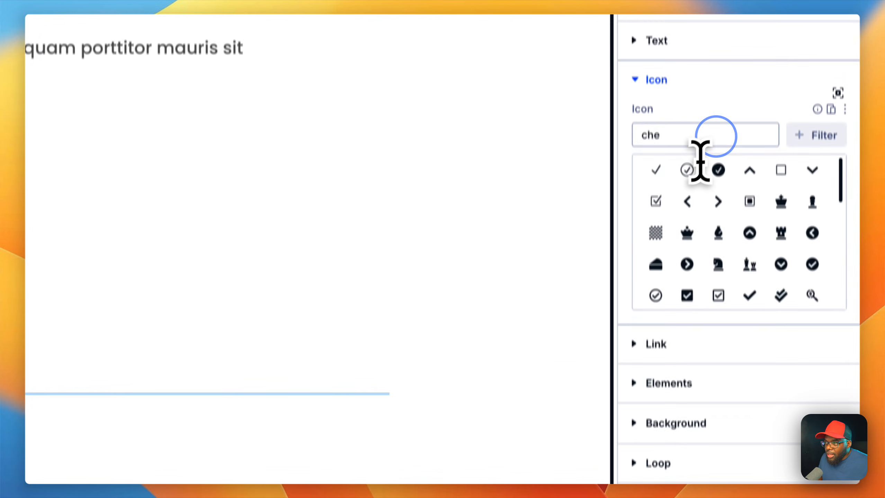
double_click(714, 138)
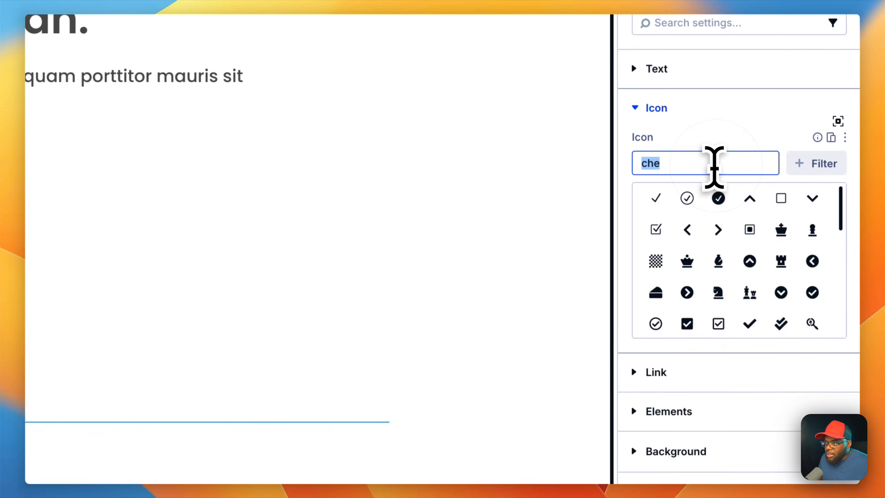
text(minus)
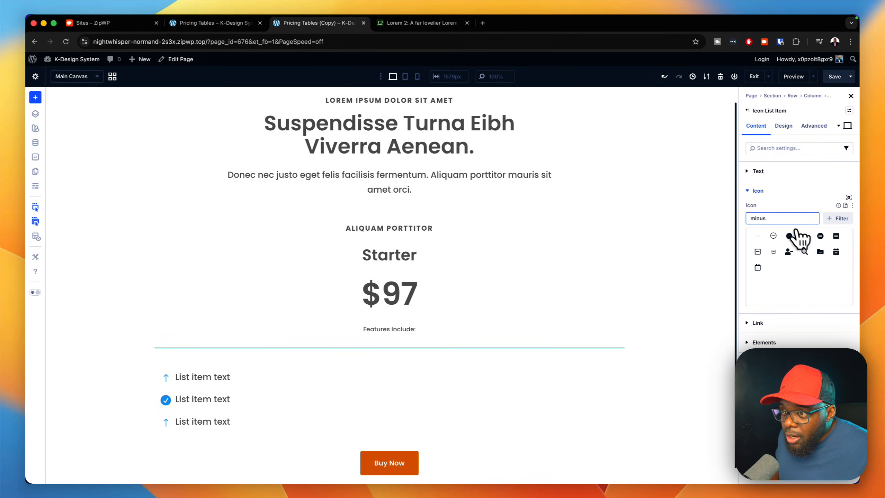
click(789, 237)
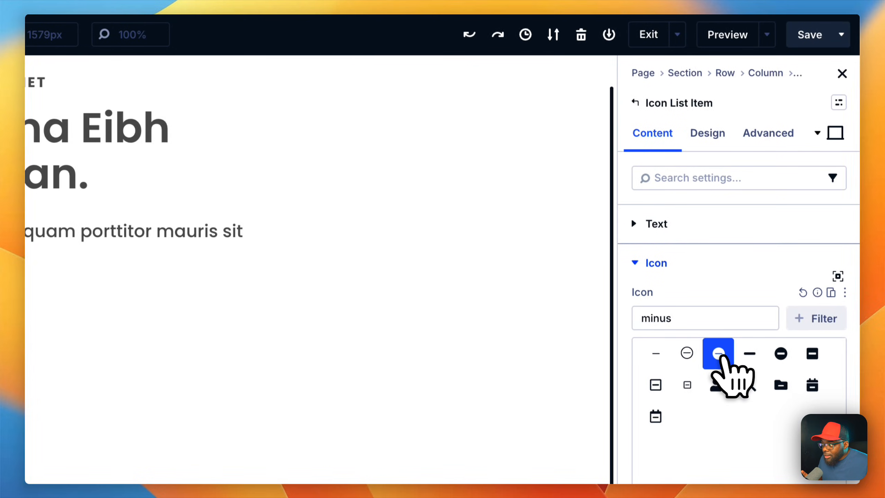
Step: Set the icon color of the third list item to the global color Gray 200
click(723, 142)
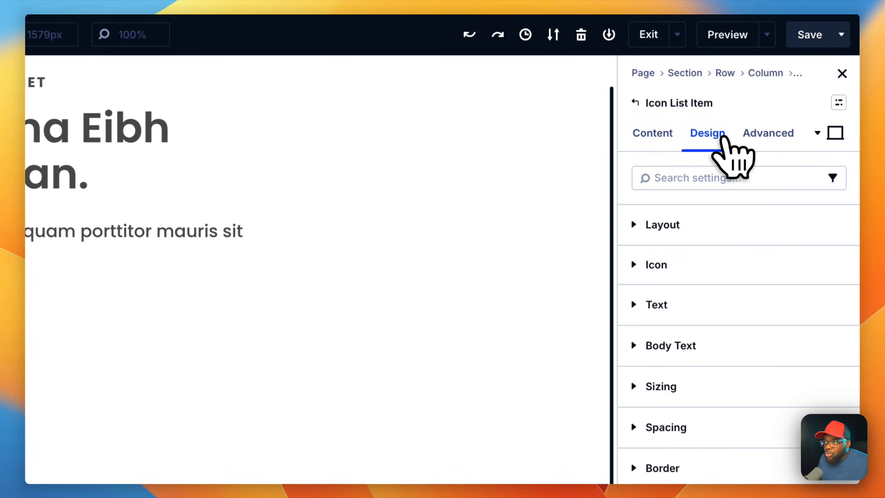
click(717, 257)
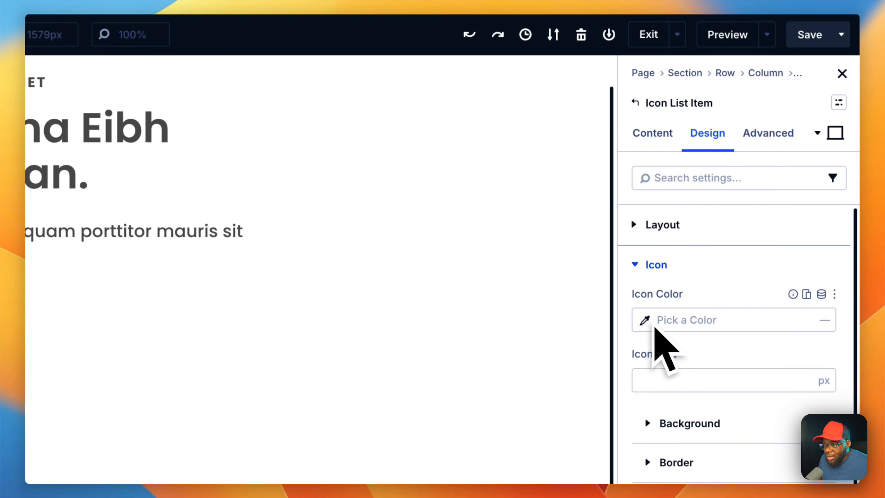
click(820, 296)
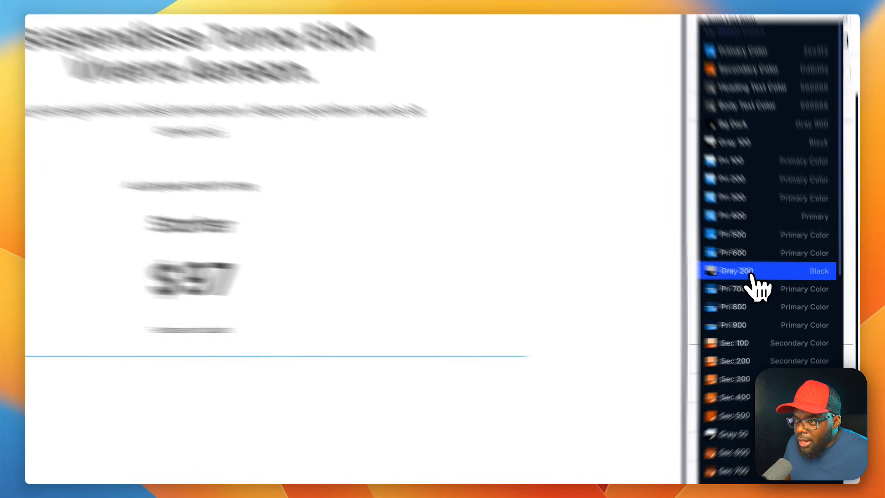
click(780, 288)
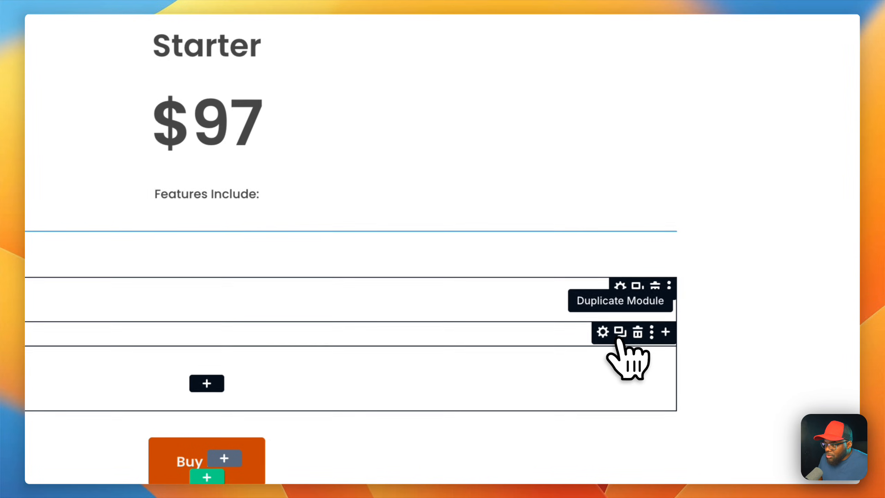
Step: Duplicate the check-mark list item twice and the minus list item twice in the icon list
click(607, 333)
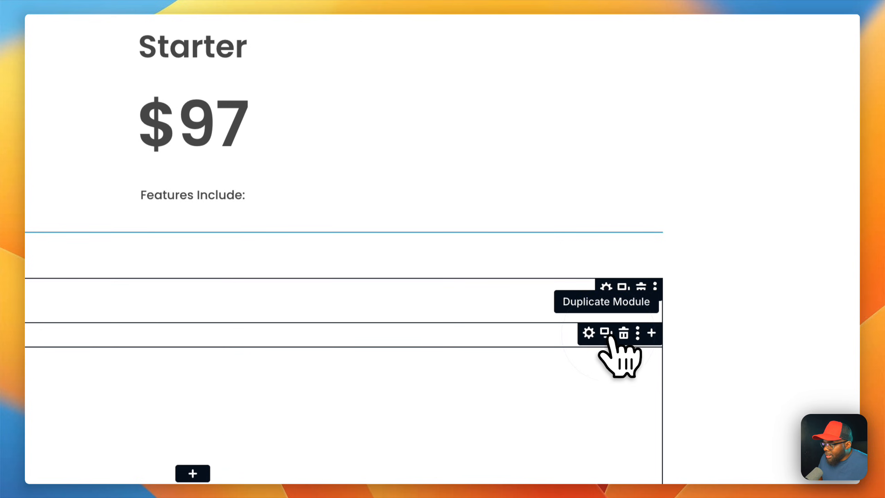
scroll(460, 359, down, 3)
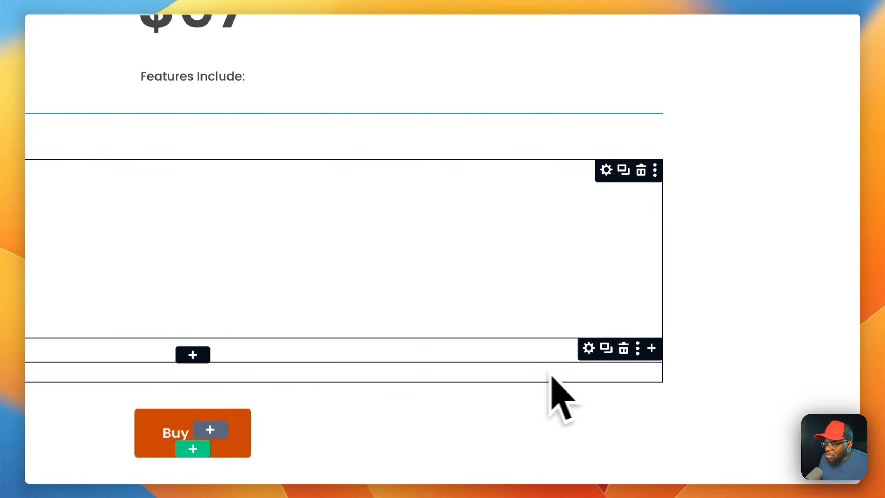
click(607, 349)
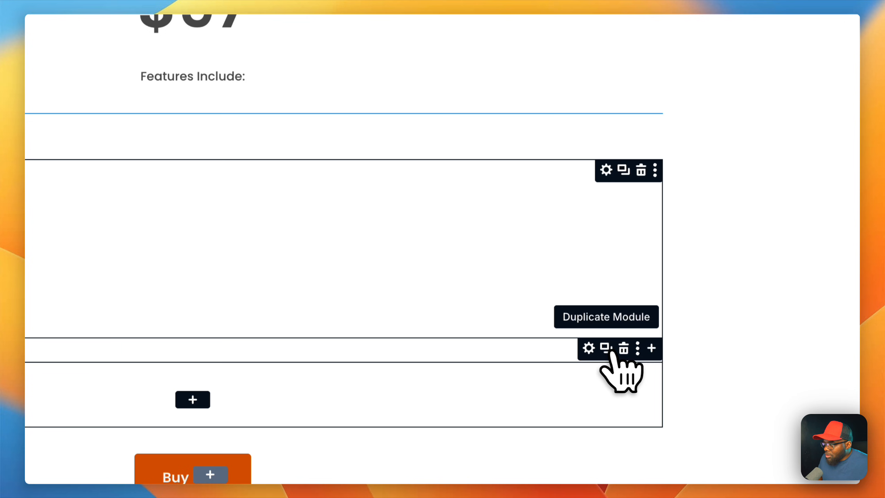
click(607, 349)
scroll(448, 163, up, 2)
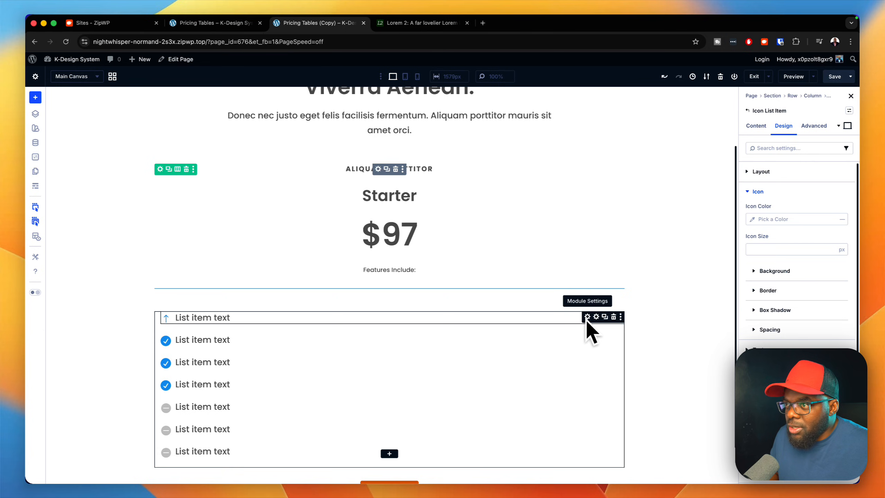
Step: Delete the first list item with the arrow icon and center-align the icon list in the card
right_click(586, 320)
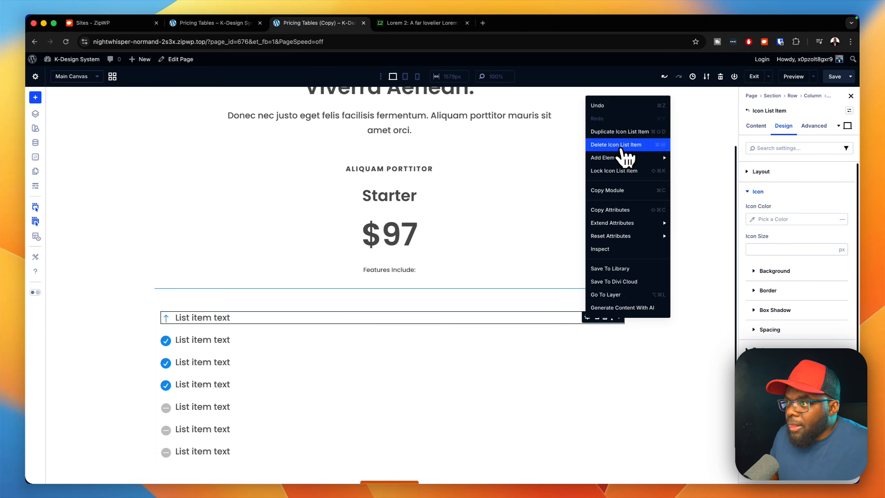
click(622, 146)
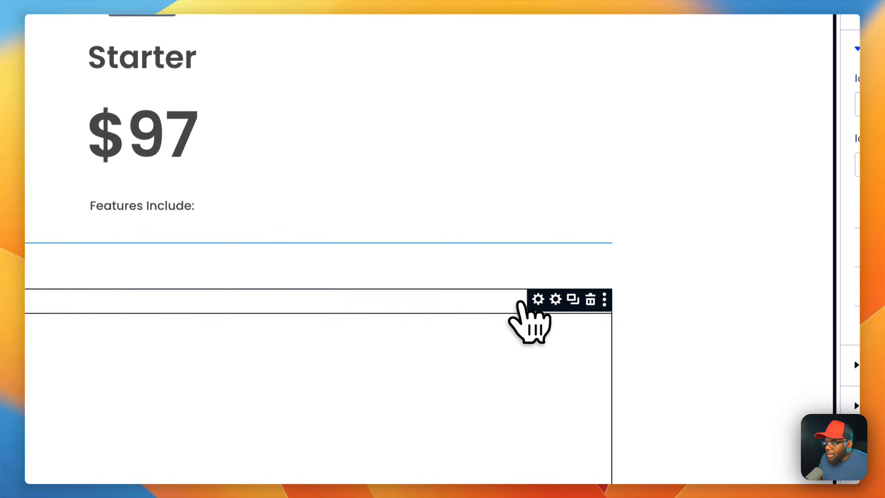
click(538, 300)
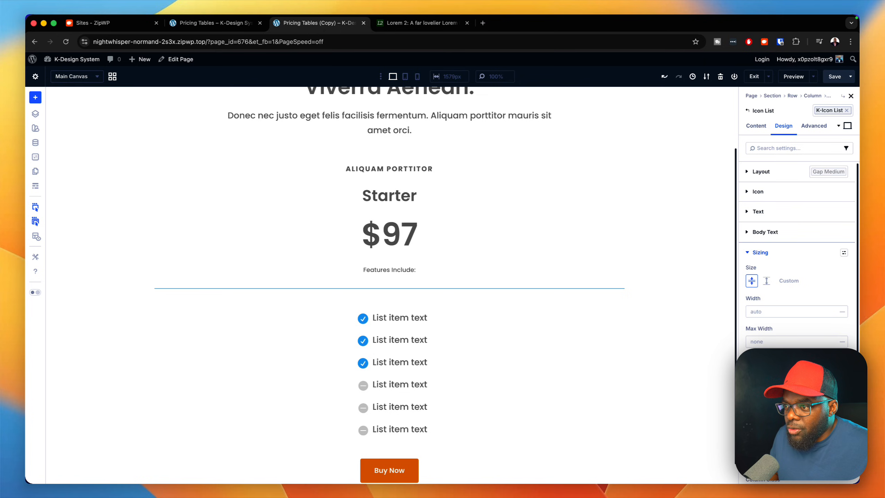
scroll(559, 358, down, 1)
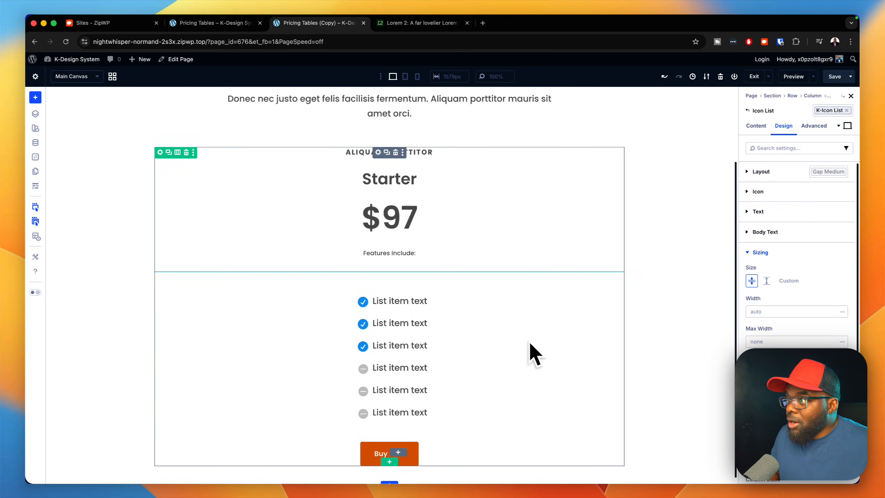
Step: Set the background color of the pricing card's group to the global color Gray 50
scroll(530, 345, down, 1)
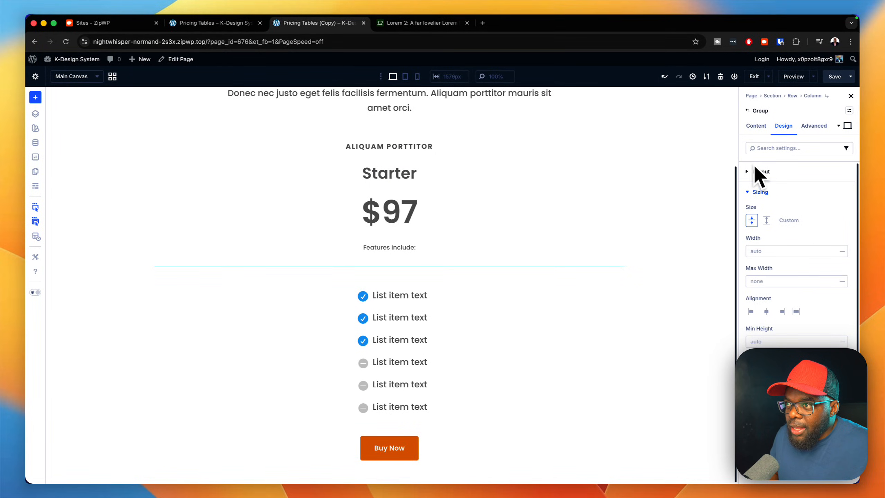
click(754, 129)
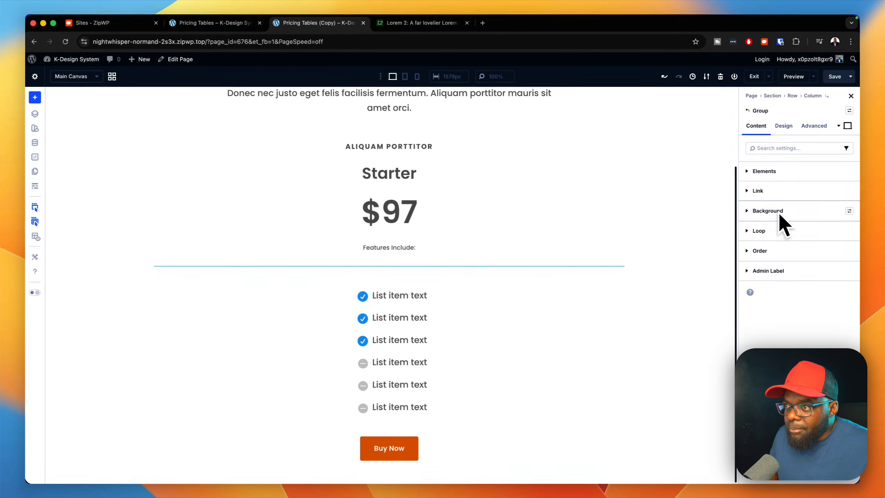
click(845, 211)
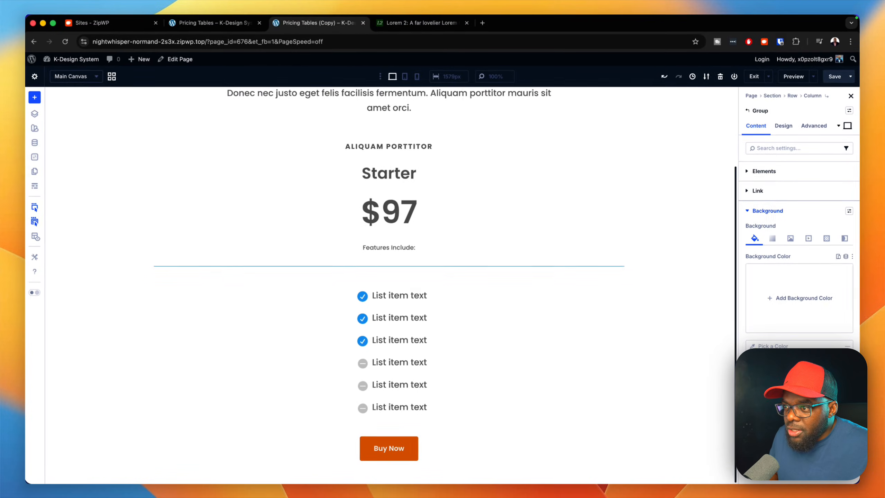
click(846, 257)
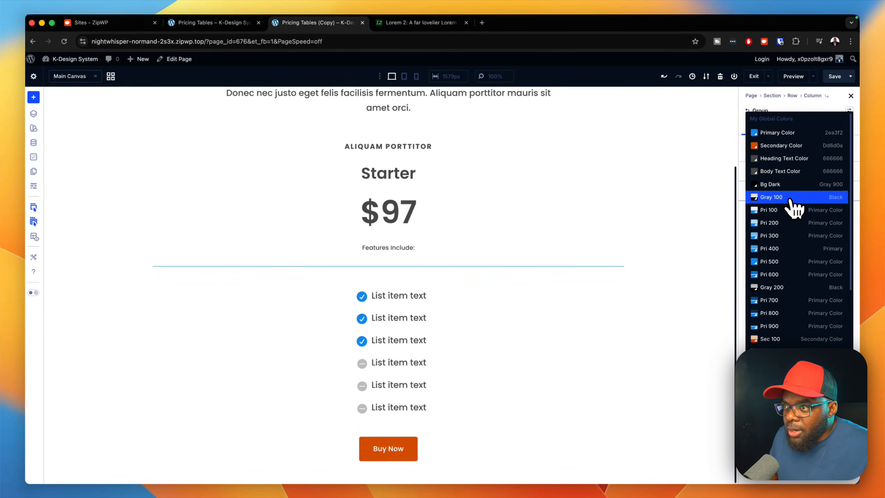
scroll(793, 306, down, 1)
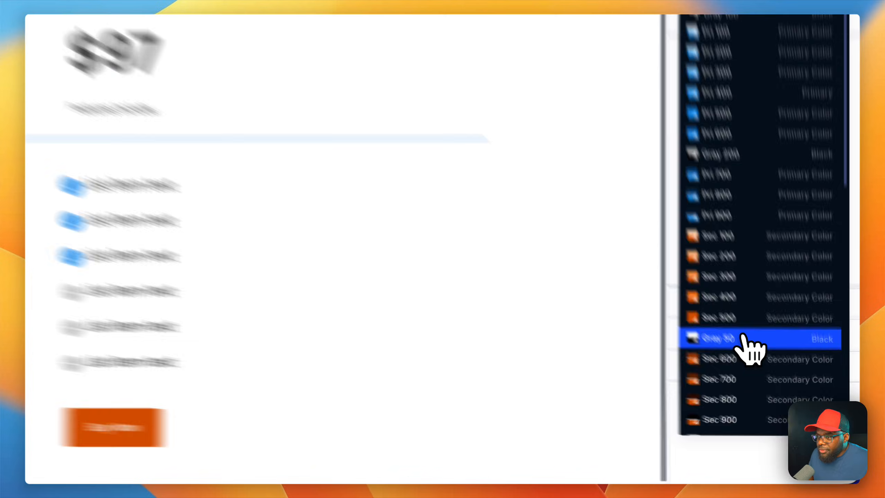
click(787, 392)
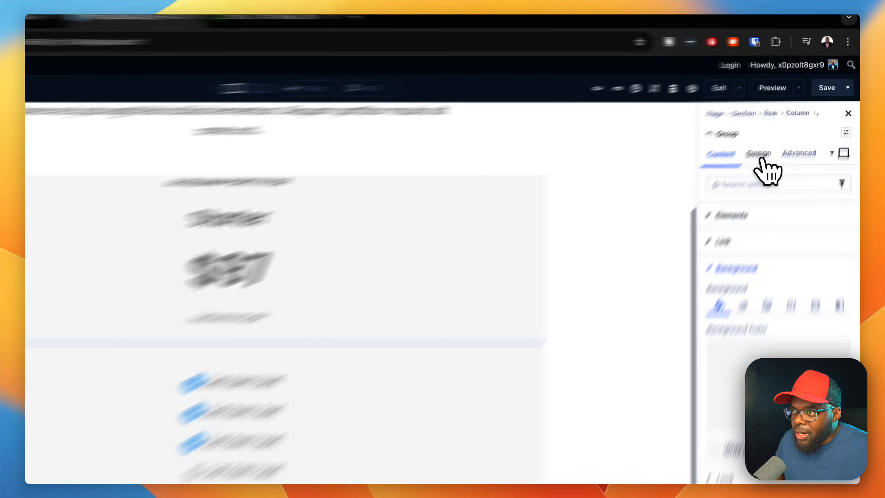
Step: Apply the p-xlarge spacing preset to the pricing card's group
click(783, 125)
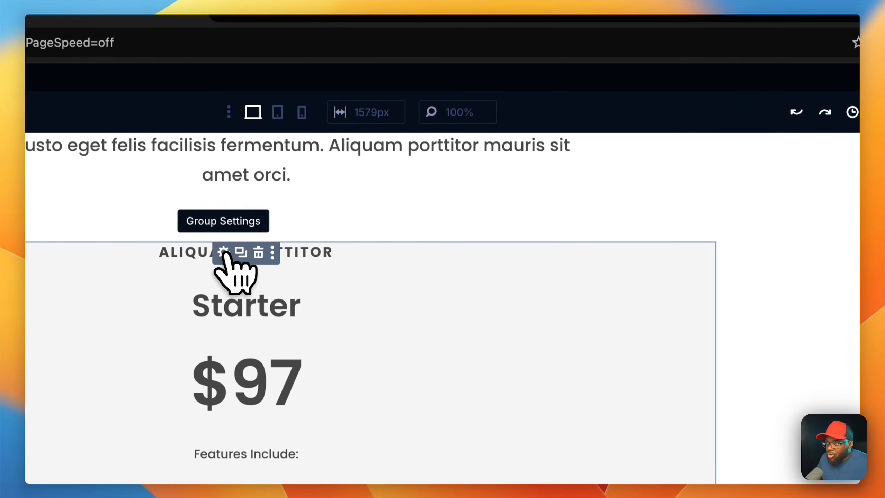
click(223, 254)
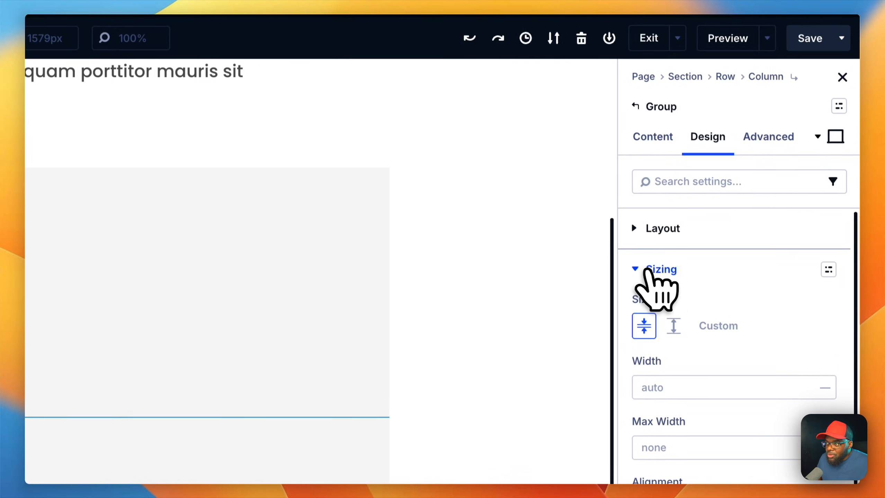
click(645, 271)
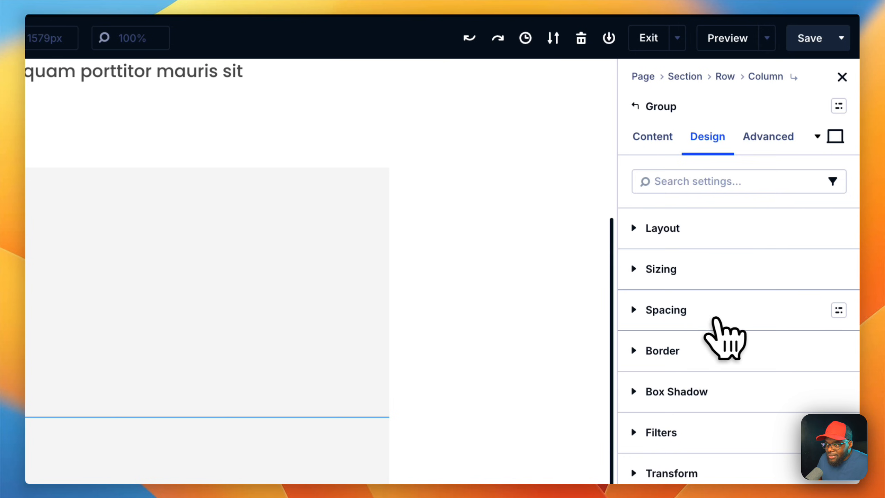
click(839, 310)
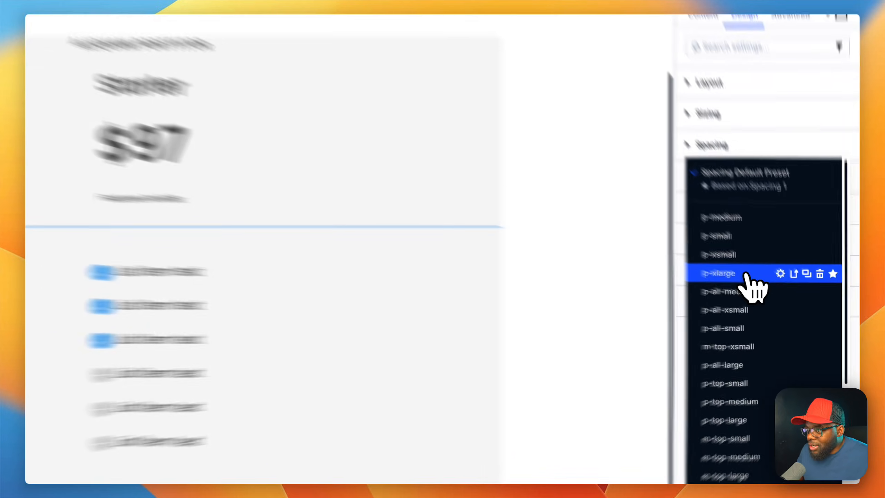
click(785, 297)
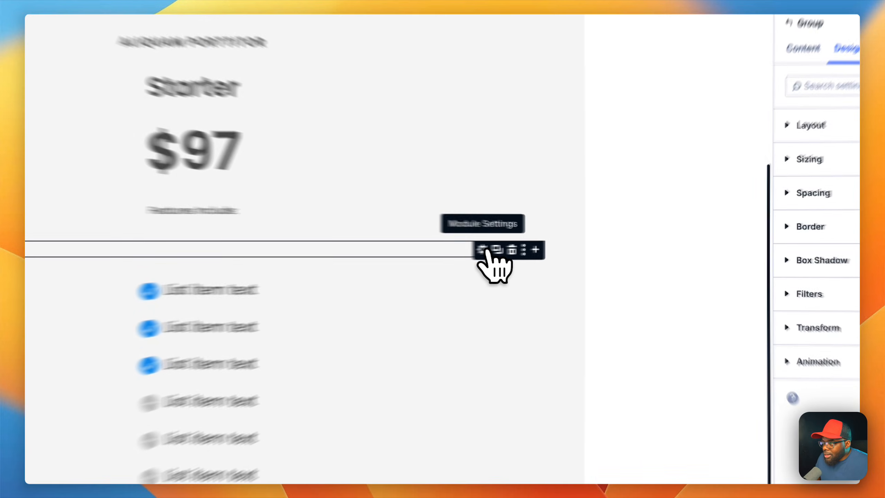
Step: Set the divider's weight to 2 px and its line color to the global color Gray 100
click(562, 247)
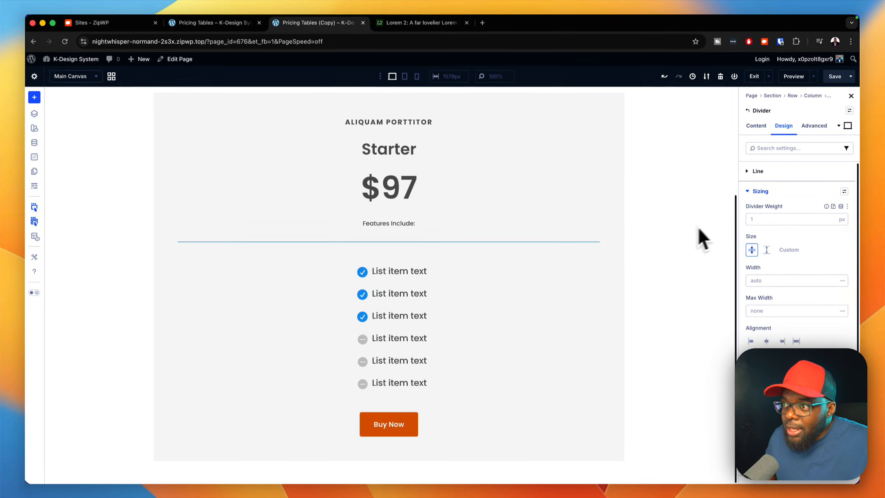
click(832, 217)
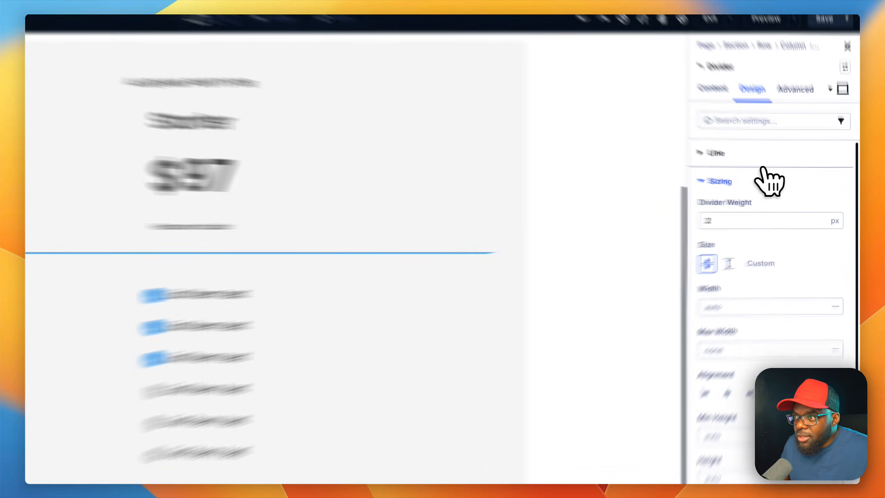
click(798, 174)
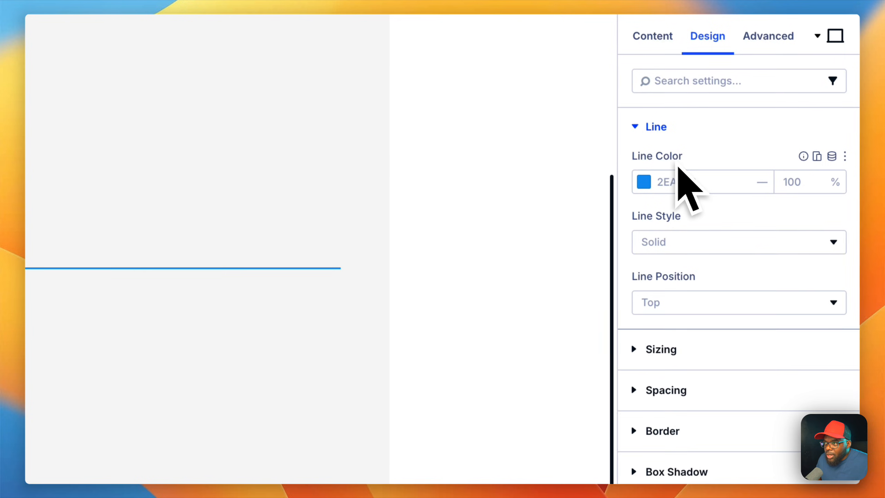
click(830, 157)
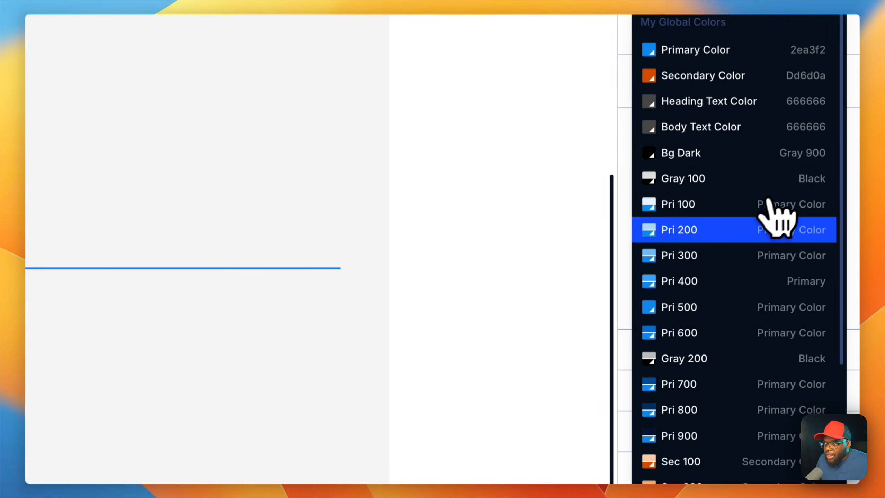
click(710, 364)
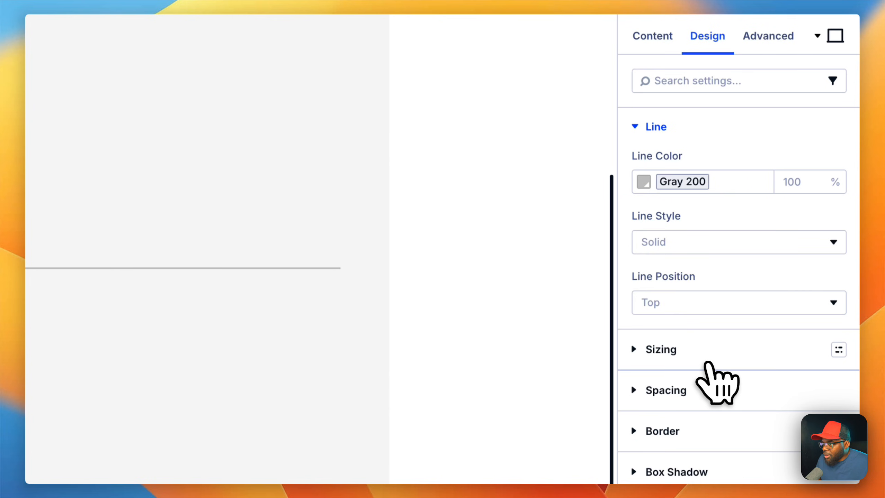
click(832, 157)
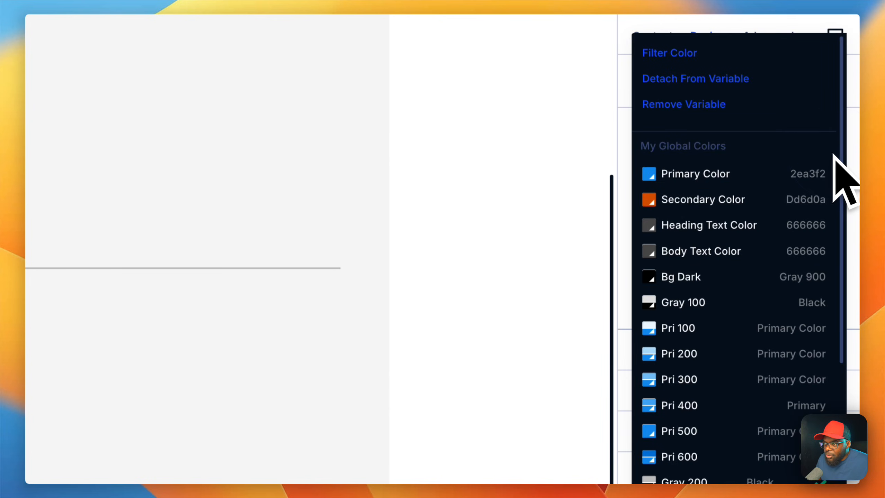
click(712, 302)
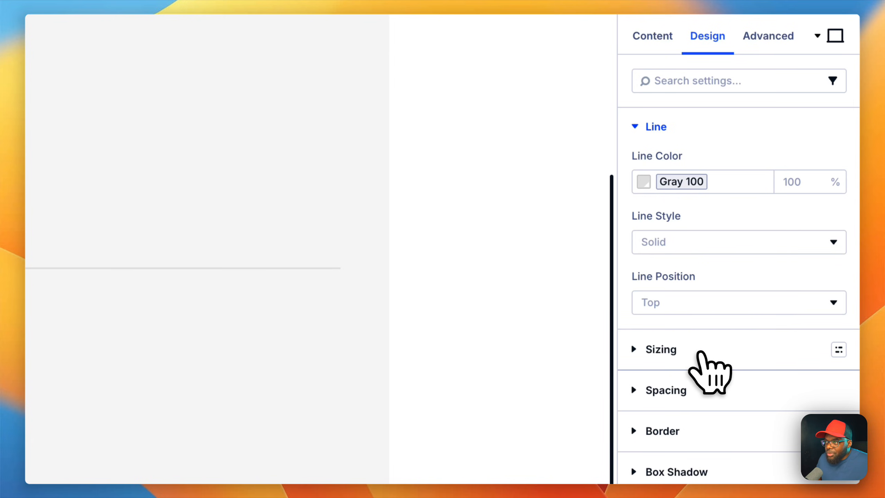
Step: Set the divider's width to 50% and center-align it
click(702, 349)
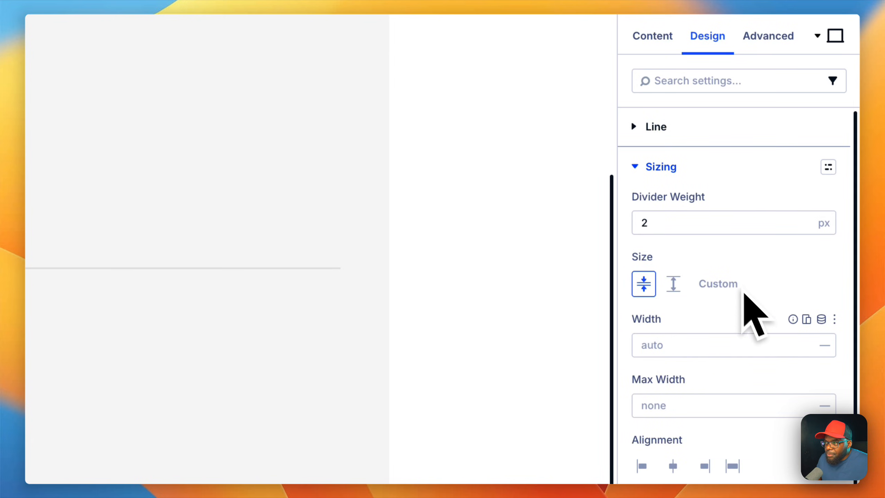
scroll(733, 377, down, 3)
click(723, 237)
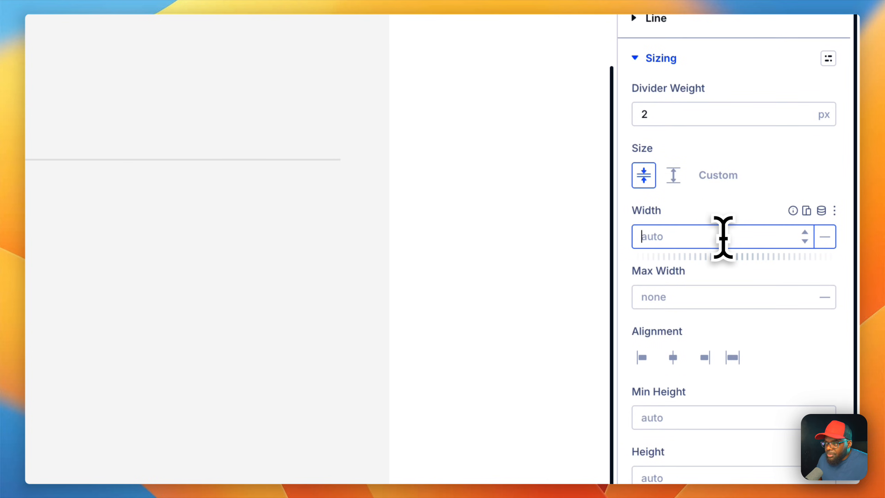
text(50%)
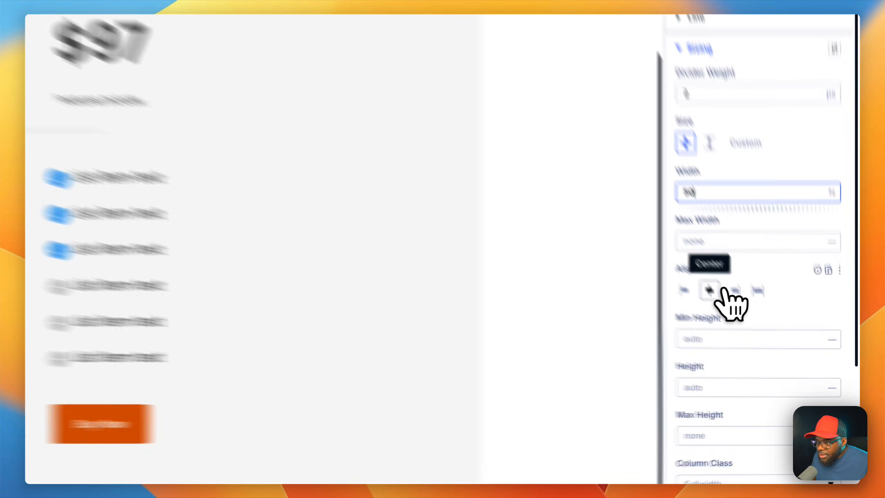
click(766, 341)
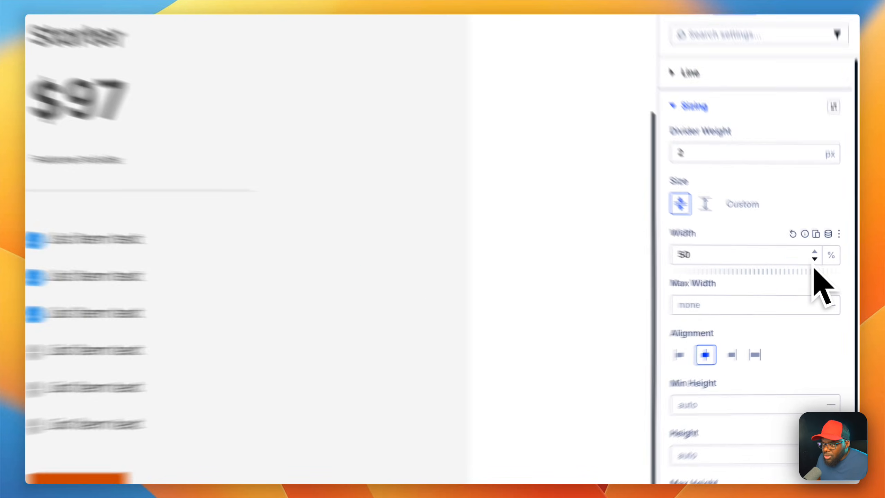
Step: Reduce the divider's width to 36%
click(832, 283)
click(832, 283)
click(832, 283)
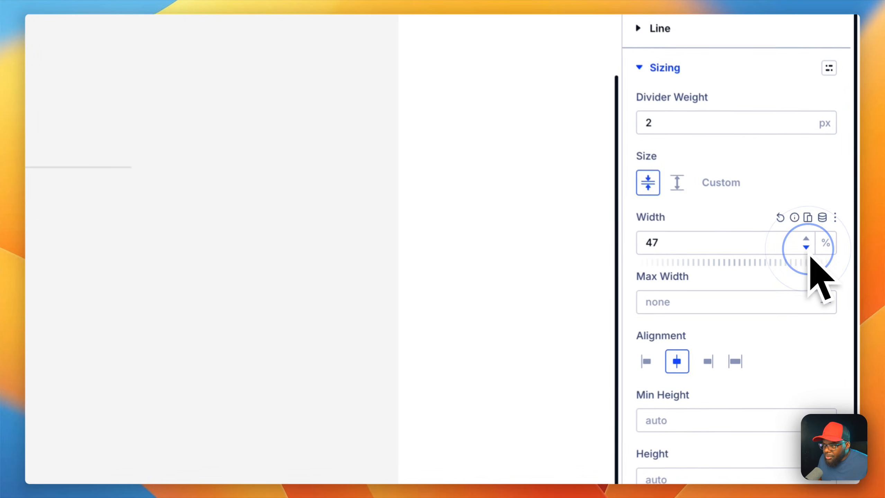
click(832, 283)
click(832, 283)
click(809, 256)
click(808, 256)
click(808, 255)
click(808, 256)
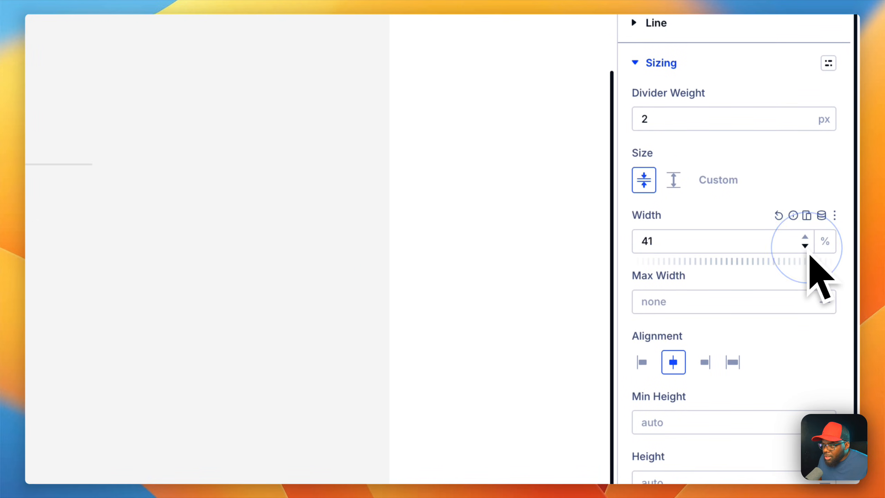
click(809, 256)
click(809, 256)
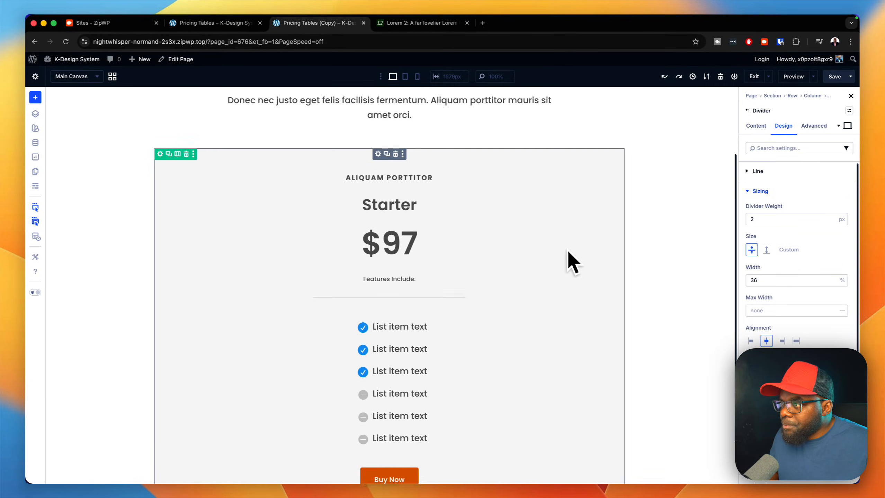
Step: Apply the k-body text preset to the "Features Include:" text
scroll(566, 286, up, 2)
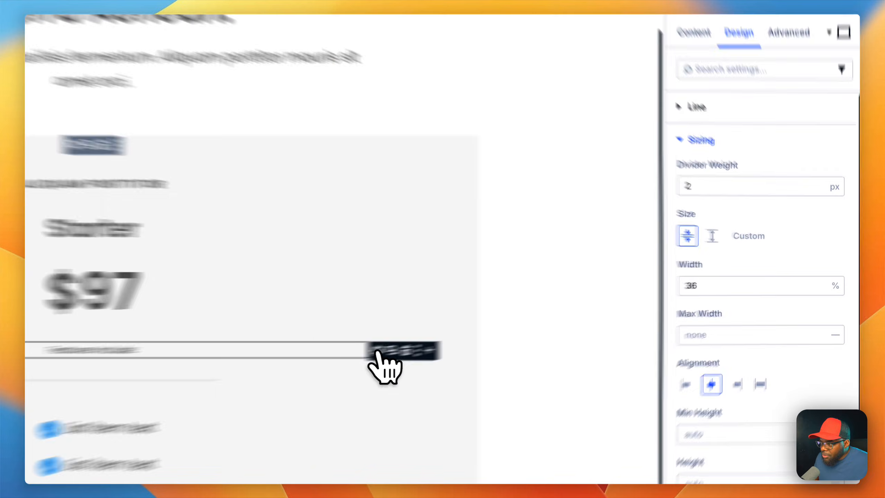
click(563, 320)
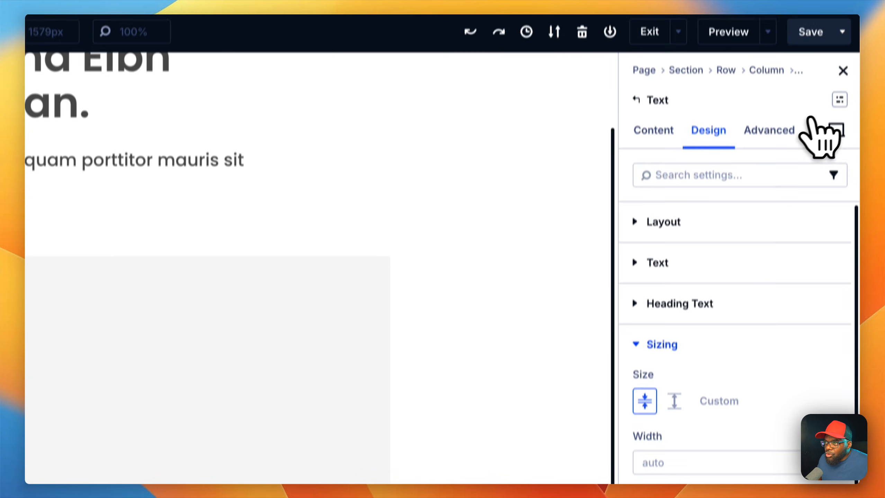
click(839, 100)
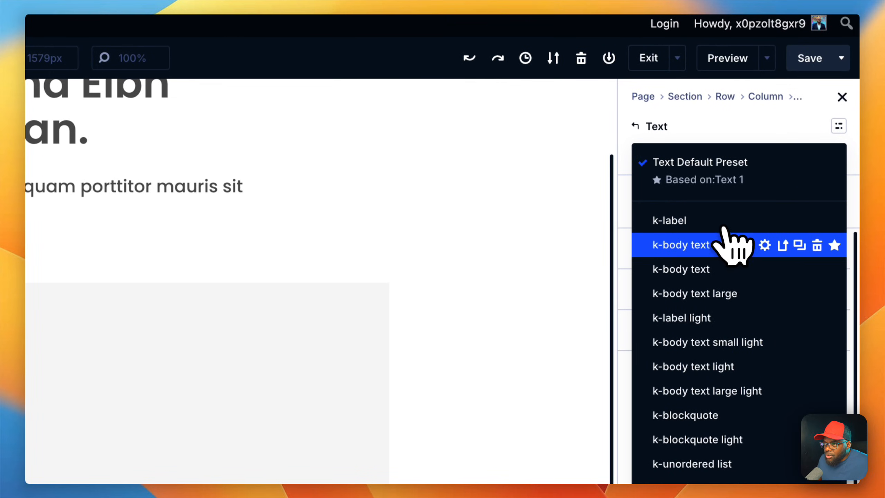
click(731, 284)
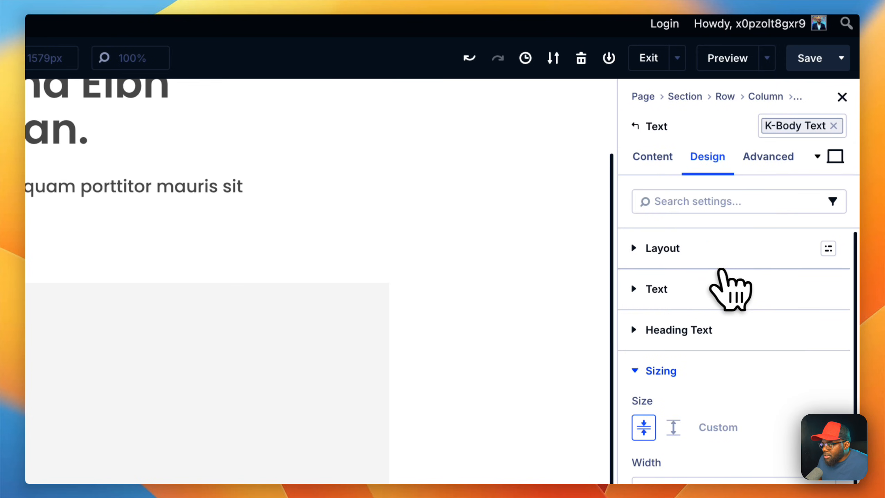
scroll(360, 427, down, 3)
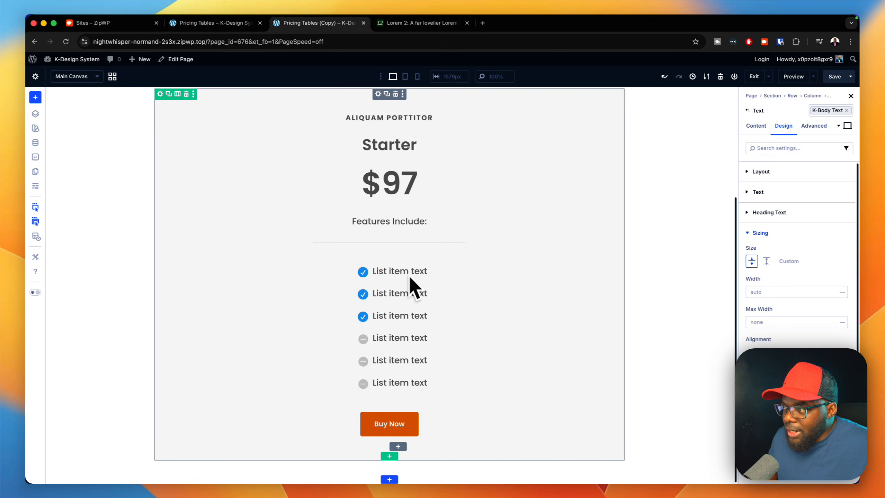
Step: Apply the p-top-medium spacing preset to the "Aliquam Porttitor" label in the pricing card
scroll(549, 324, up, 5)
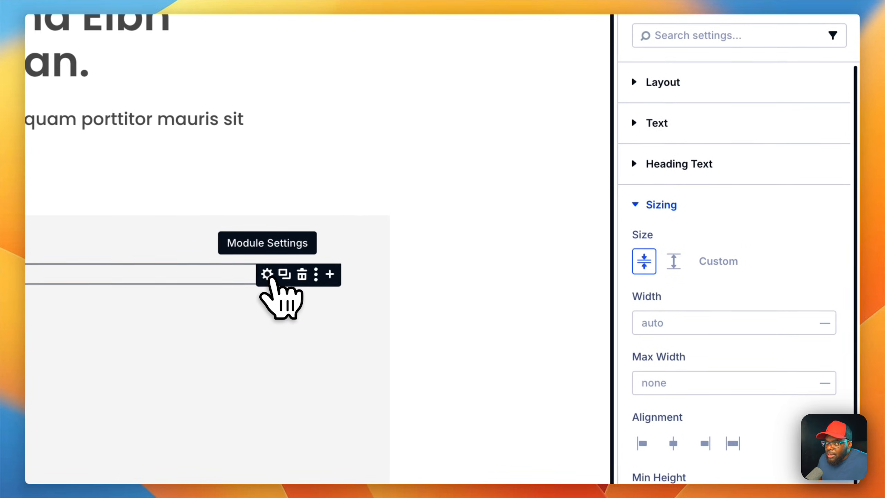
scroll(701, 168, up, 2)
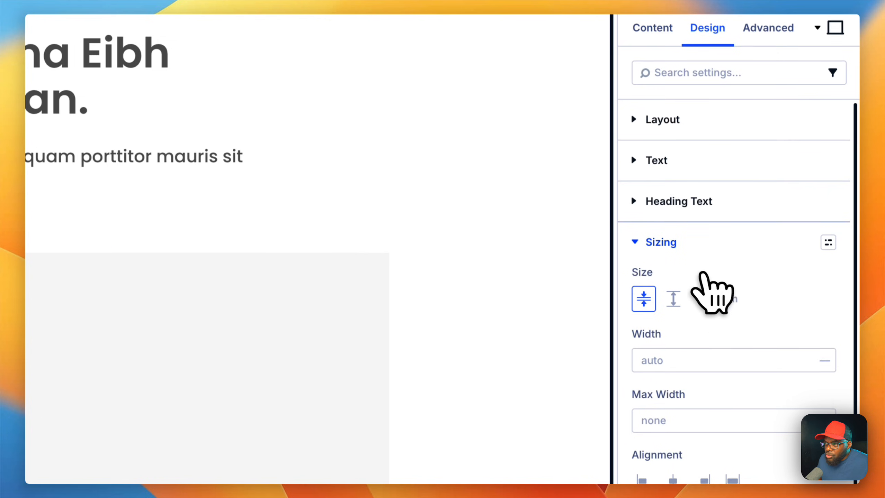
click(682, 246)
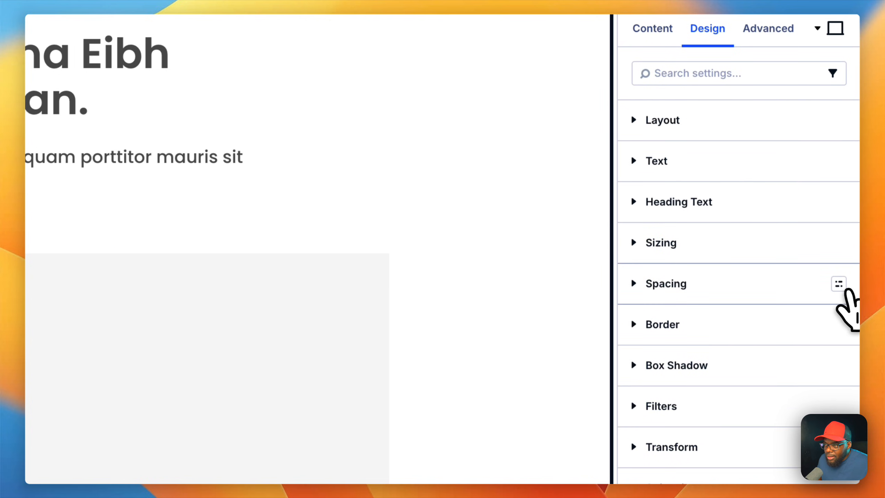
click(839, 285)
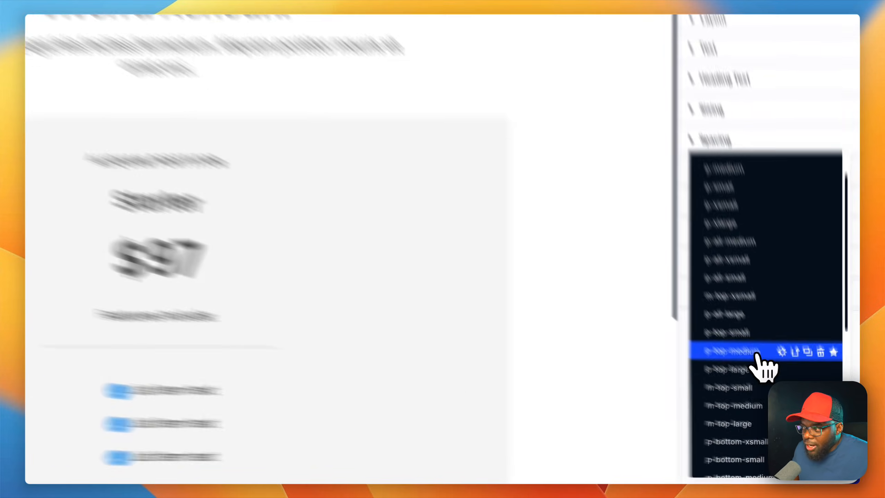
click(789, 396)
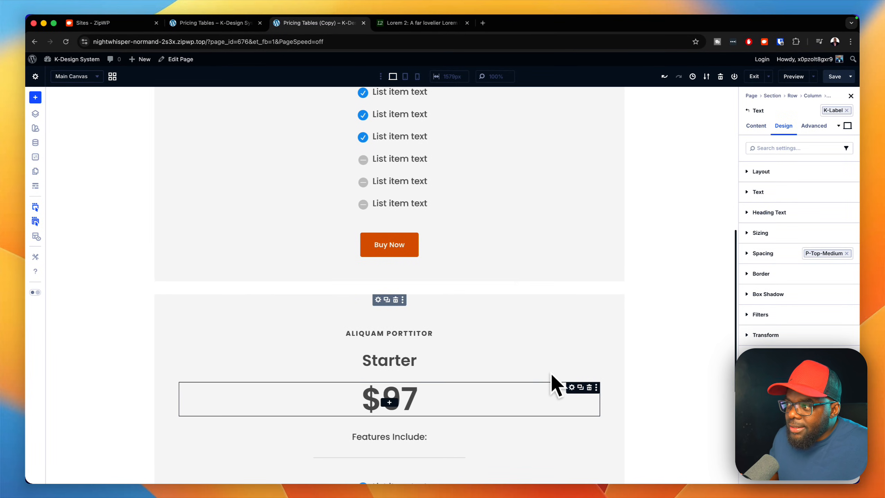
Step: Apply the autogrid preset to the column that holds the pricing cards
scroll(570, 346, up, 10)
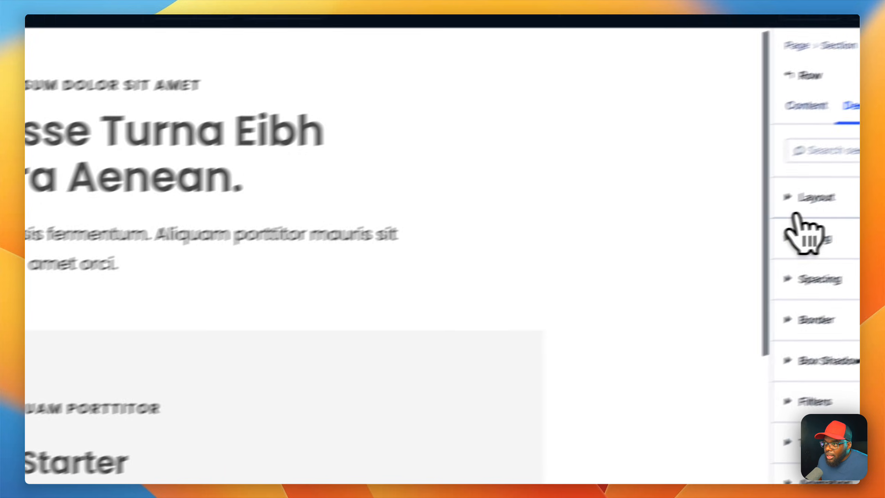
click(743, 218)
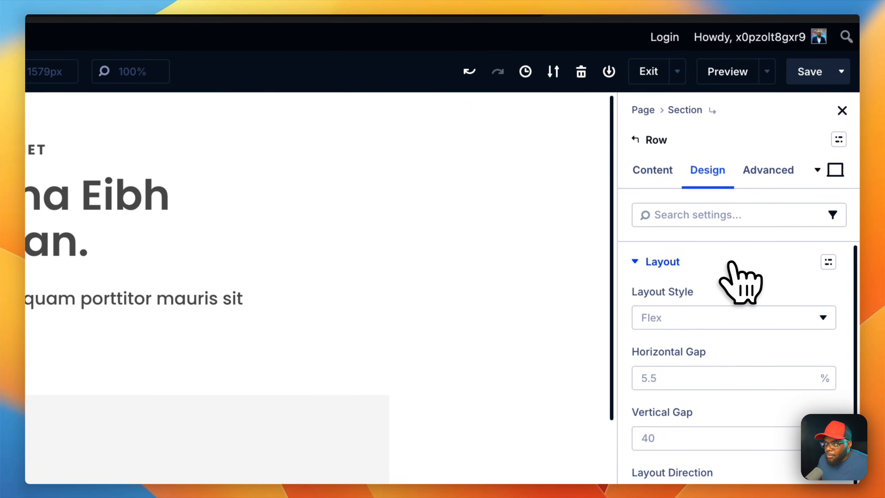
click(665, 184)
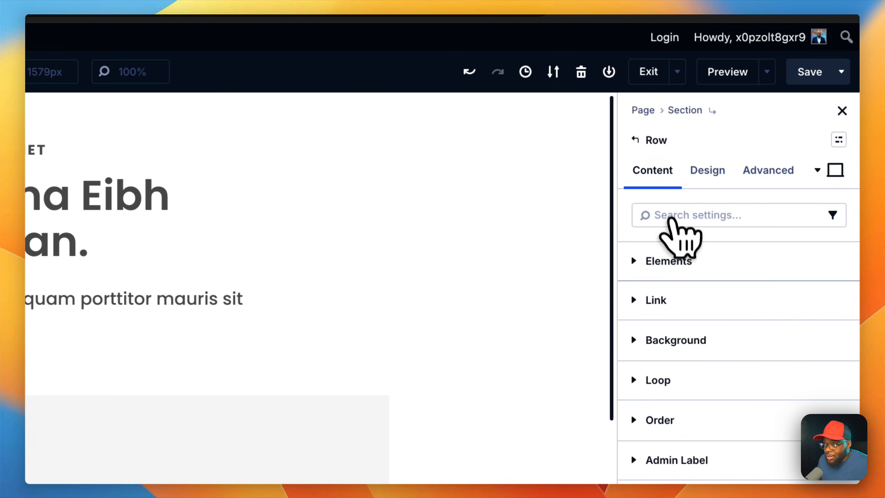
click(682, 261)
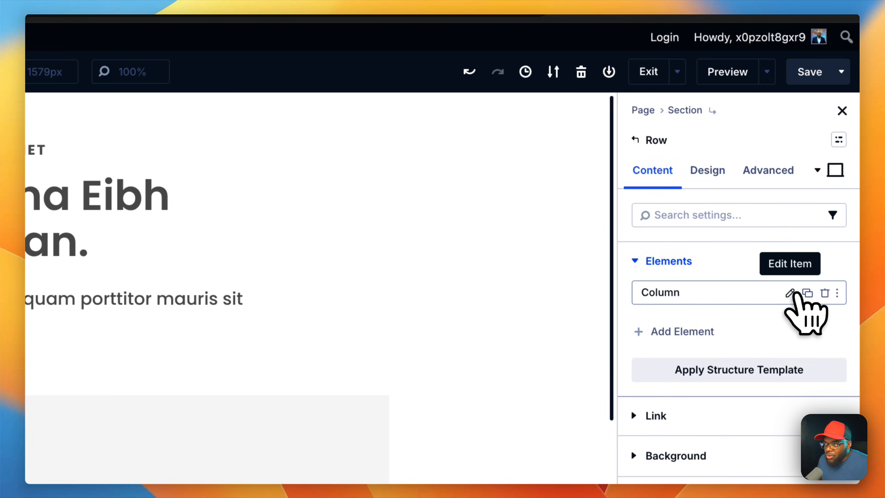
click(790, 293)
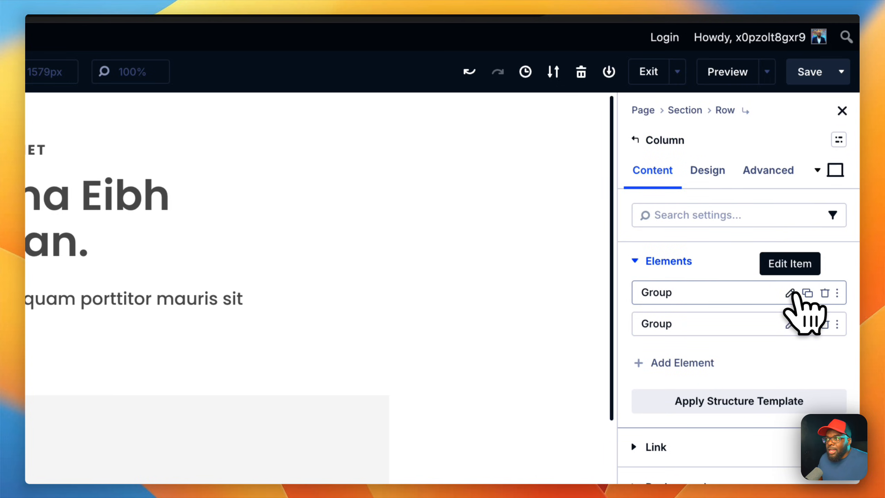
click(839, 140)
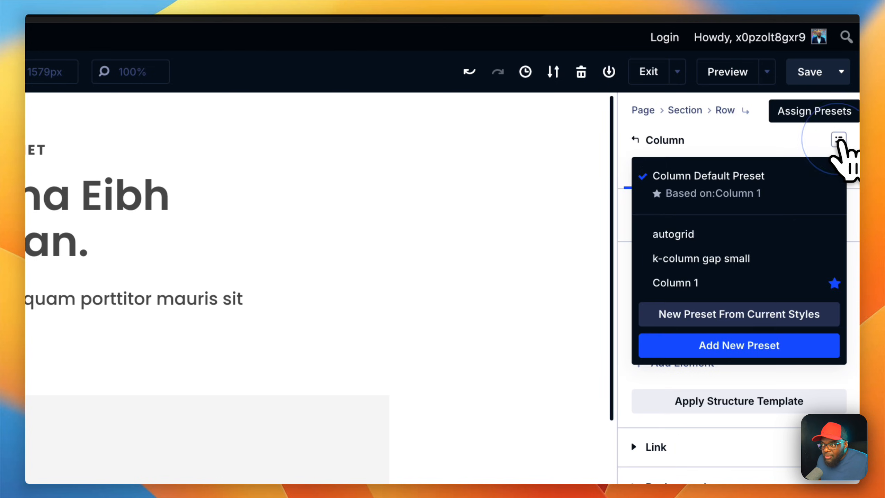
click(729, 241)
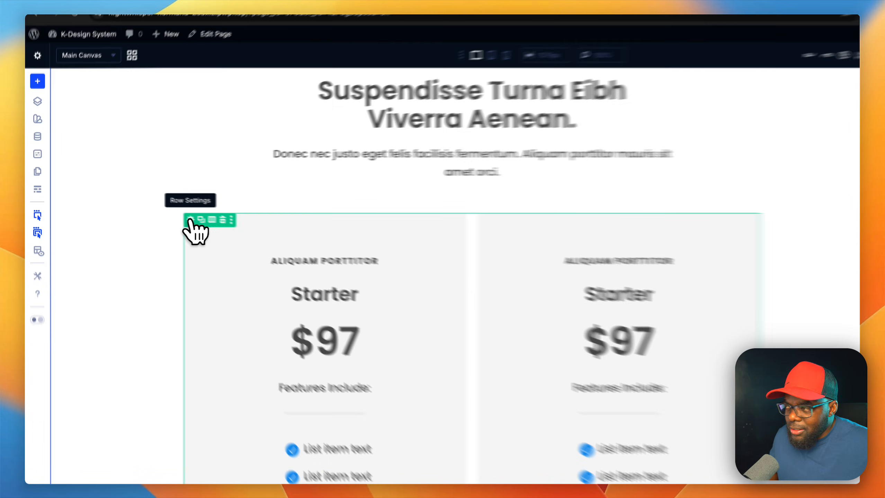
Step: Apply the content row preset to the pricing row and duplicate a pricing card to make a third one
click(294, 250)
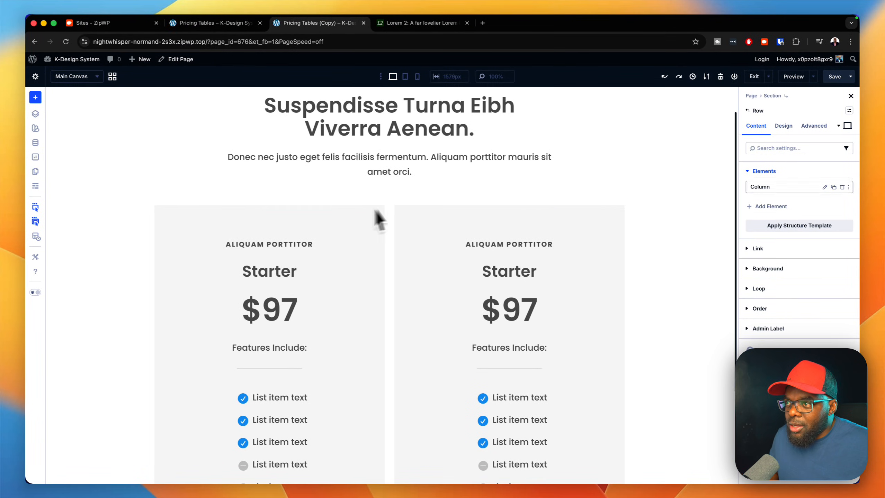
click(849, 111)
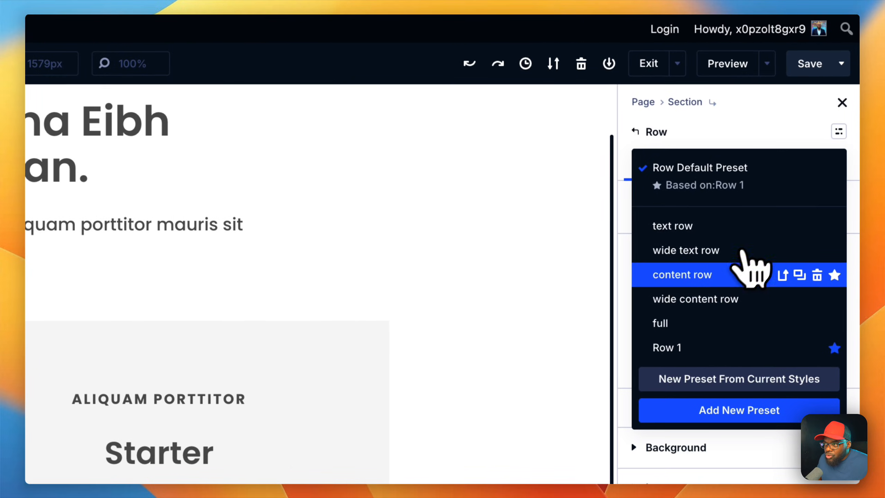
click(722, 276)
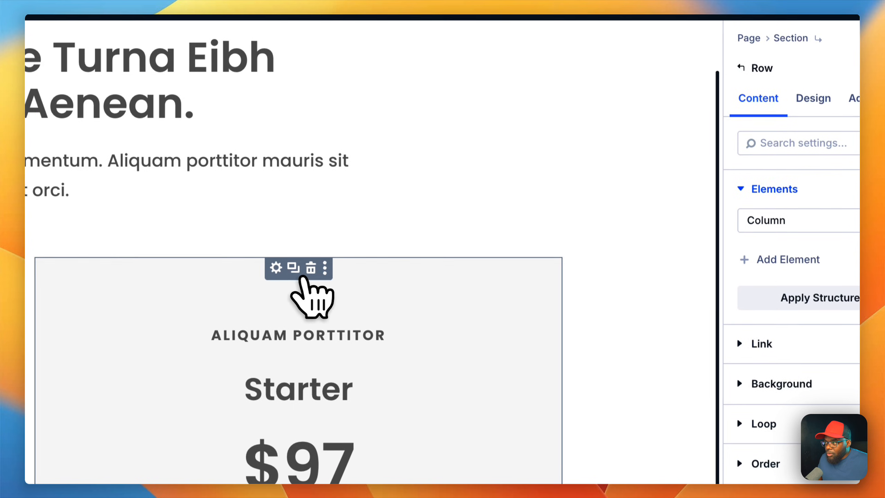
click(294, 268)
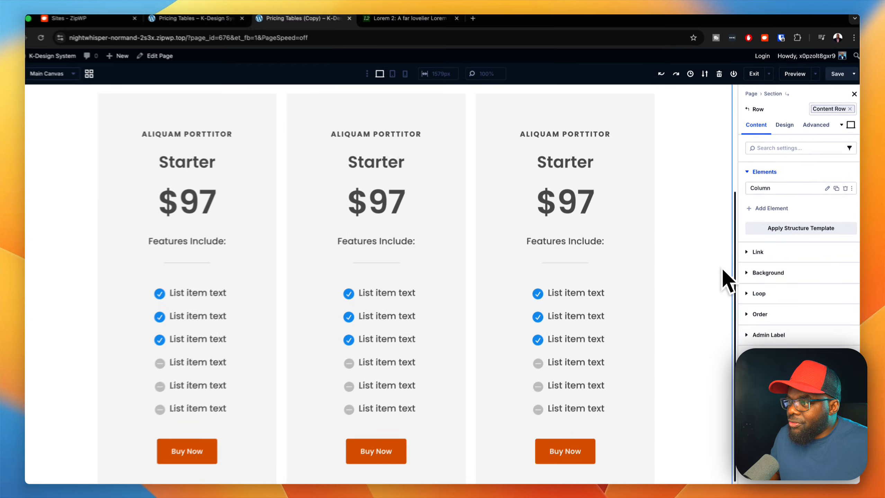
Step: Add the k-heading 3 preset to the "Starter" heading in the middle pricing card
scroll(727, 280, up, 3)
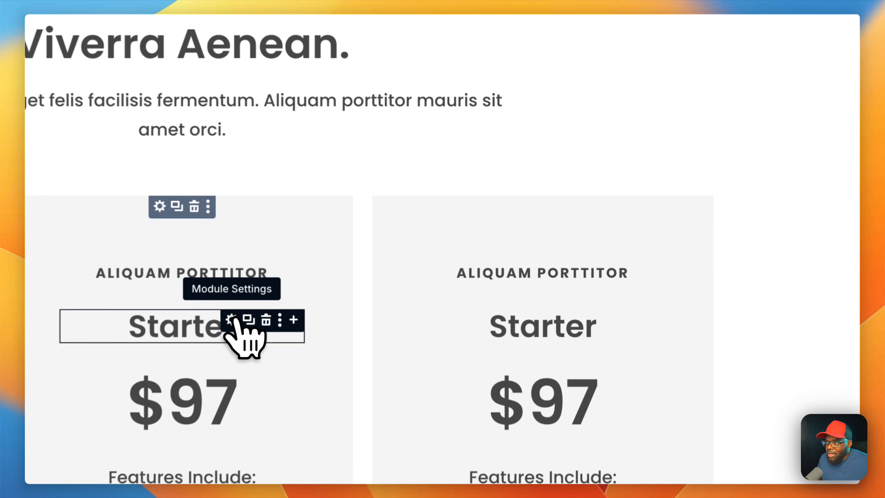
click(415, 248)
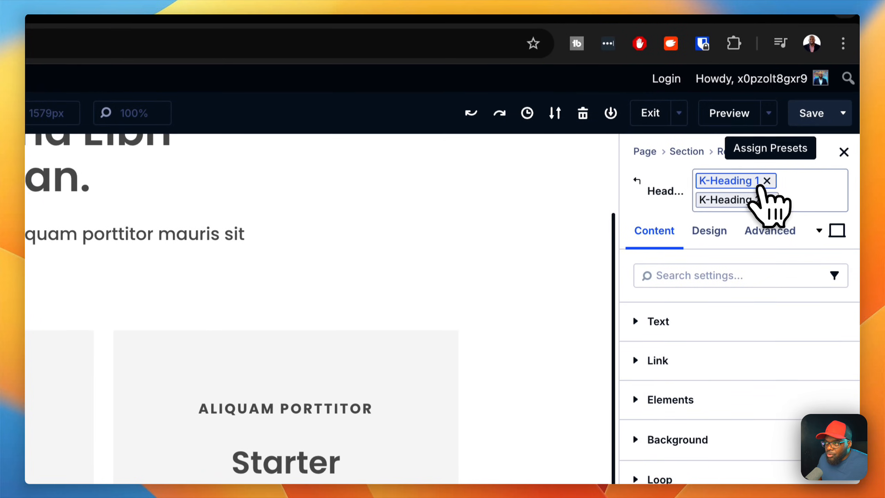
click(766, 182)
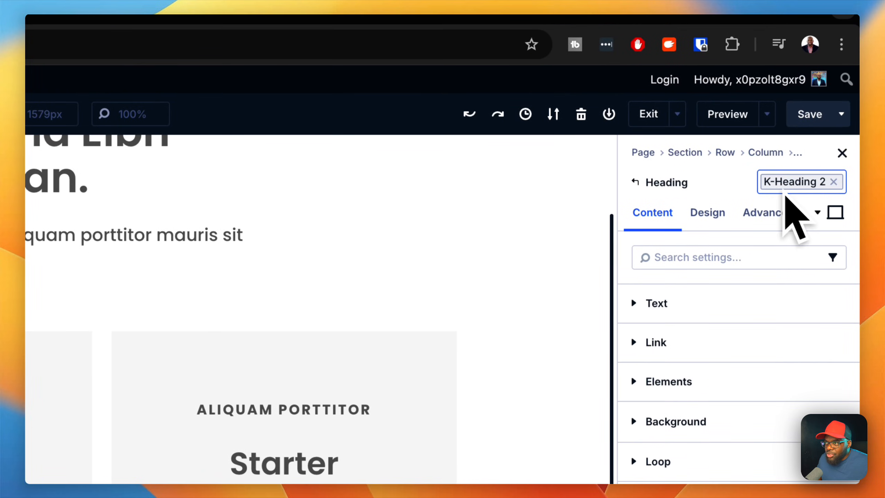
click(823, 185)
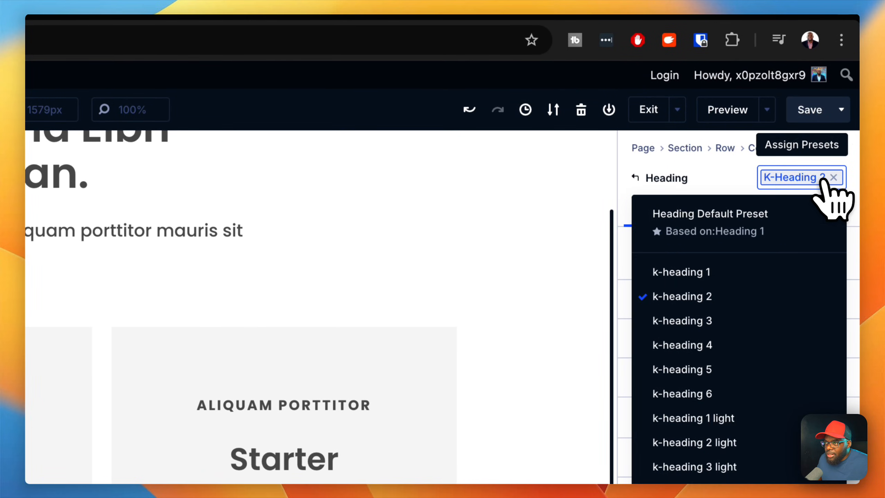
click(722, 321)
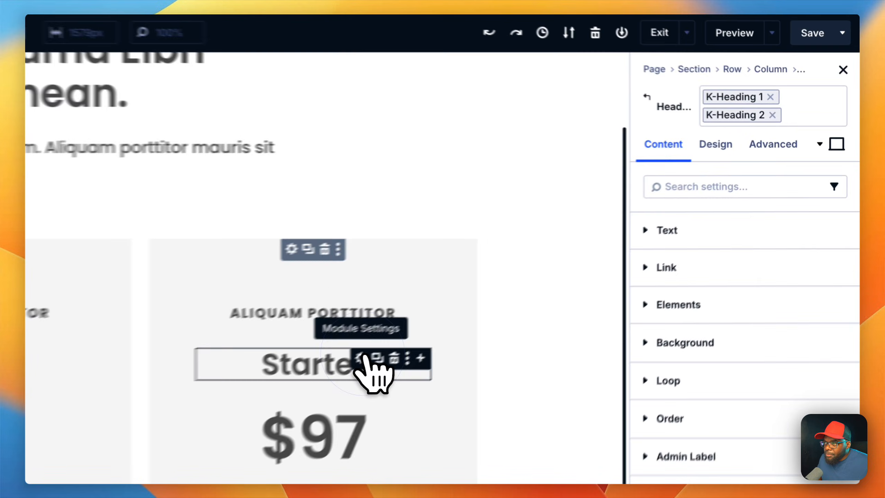
Step: Add the k-heading 3 preset to the "Starter" heading in the third pricing card
click(598, 249)
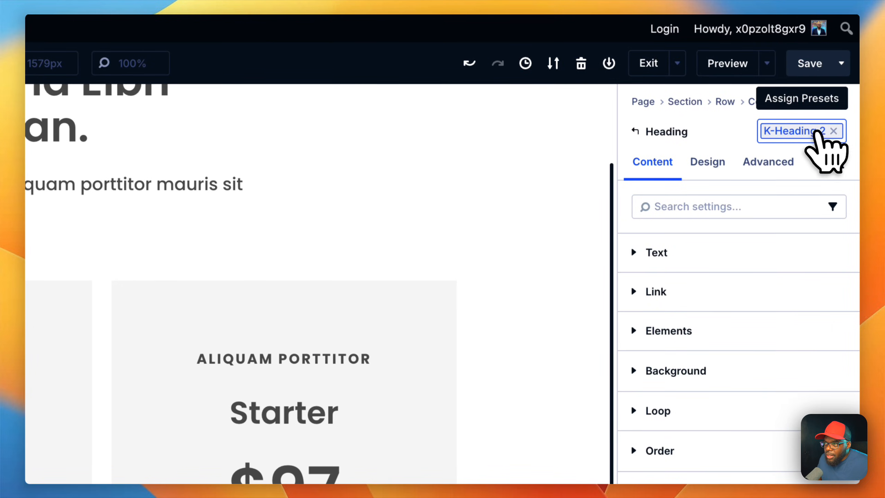
click(818, 134)
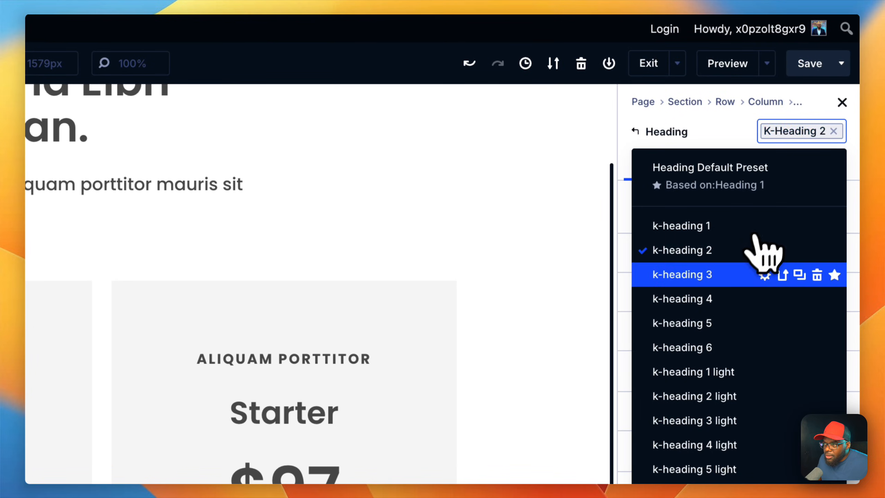
click(762, 251)
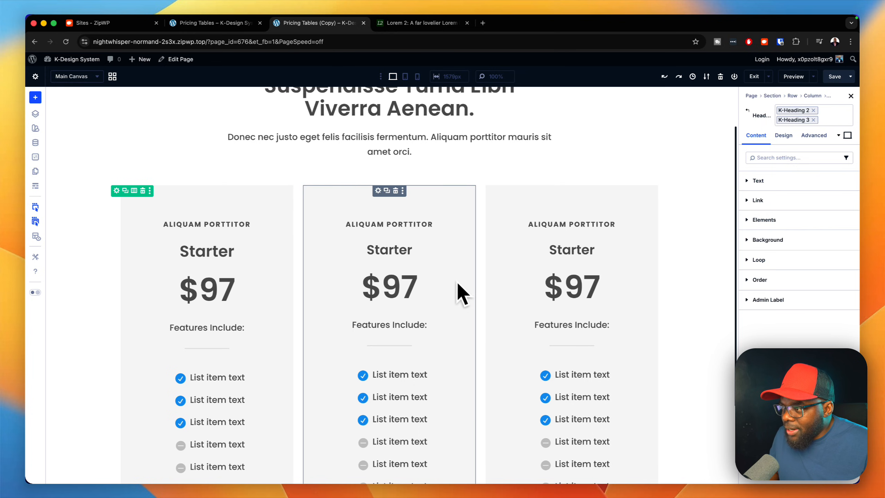
Step: Remove the Gray 50 background color from the middle pricing card's group
scroll(462, 294, down, 3)
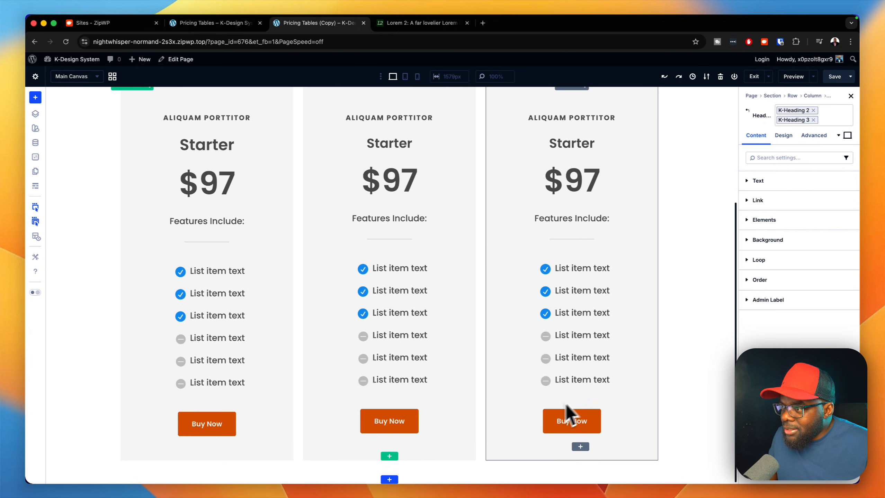
scroll(691, 302, up, 3)
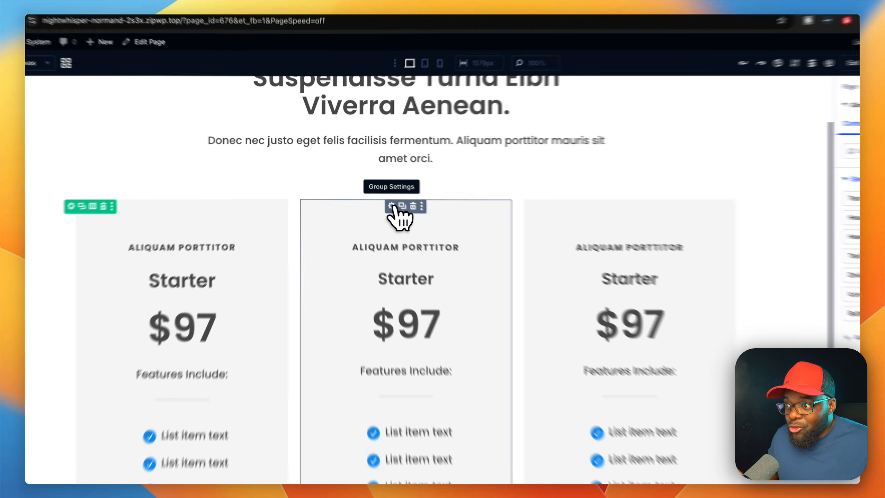
click(441, 250)
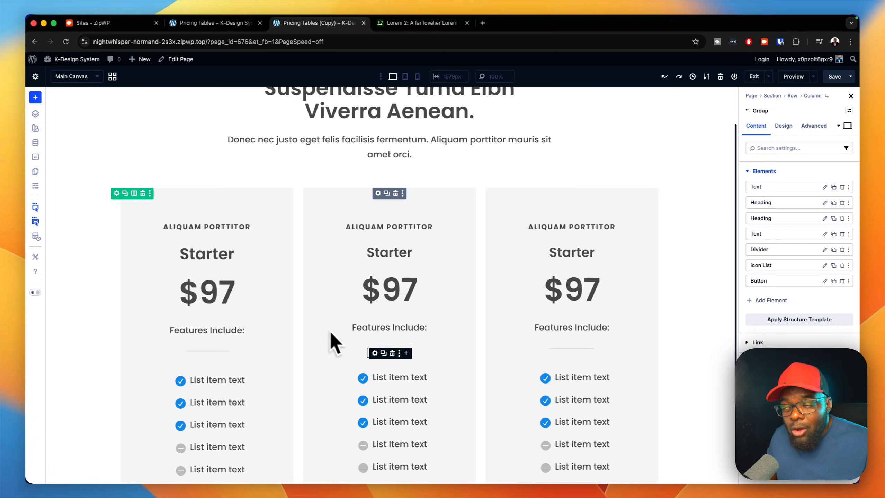
click(812, 363)
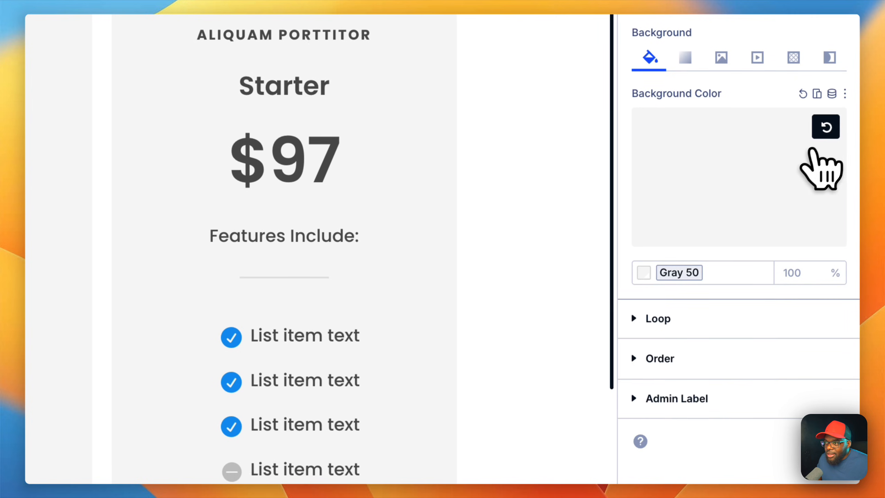
click(830, 132)
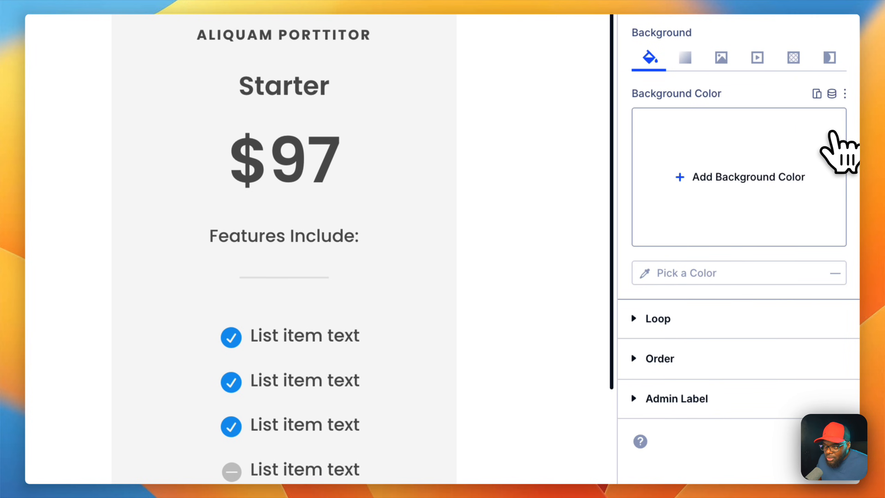
click(817, 146)
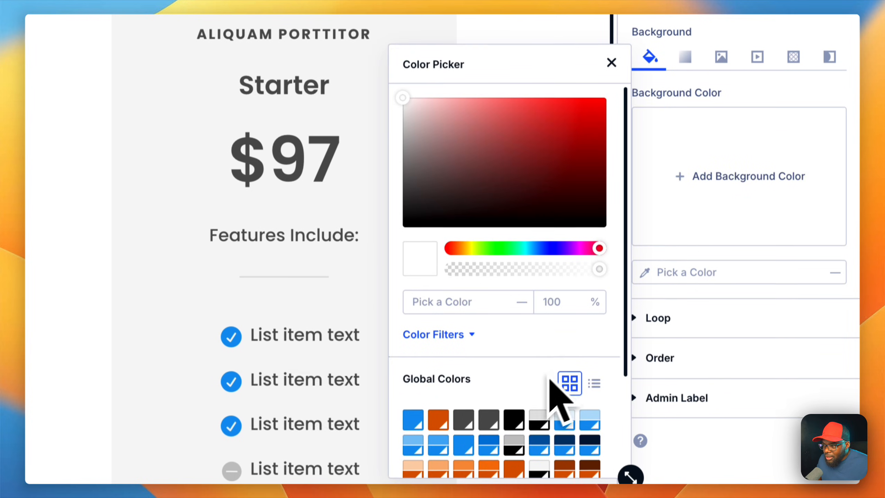
scroll(544, 380, down, 2)
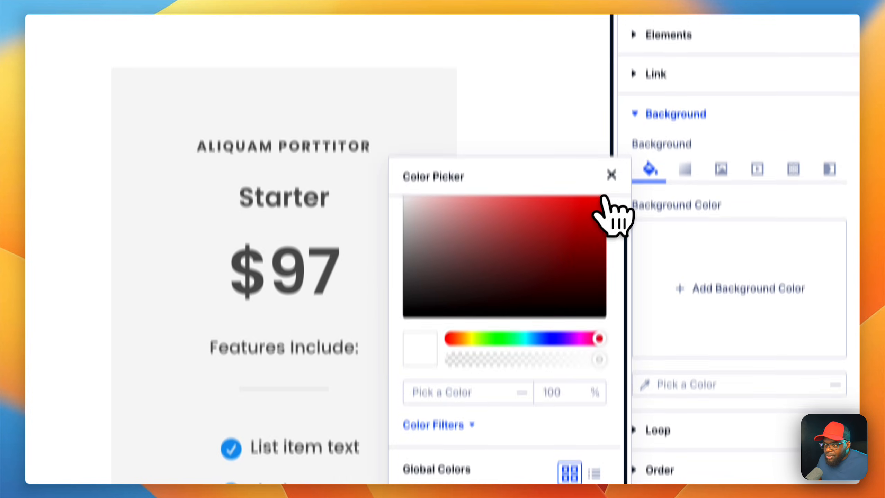
click(611, 35)
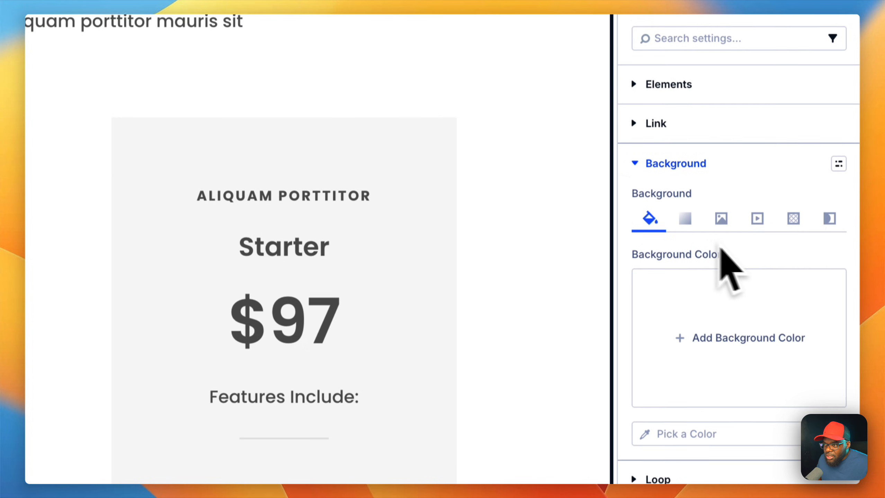
Step: Set the middle pricing card's background to the global color Primary Color through dynamic content
click(832, 259)
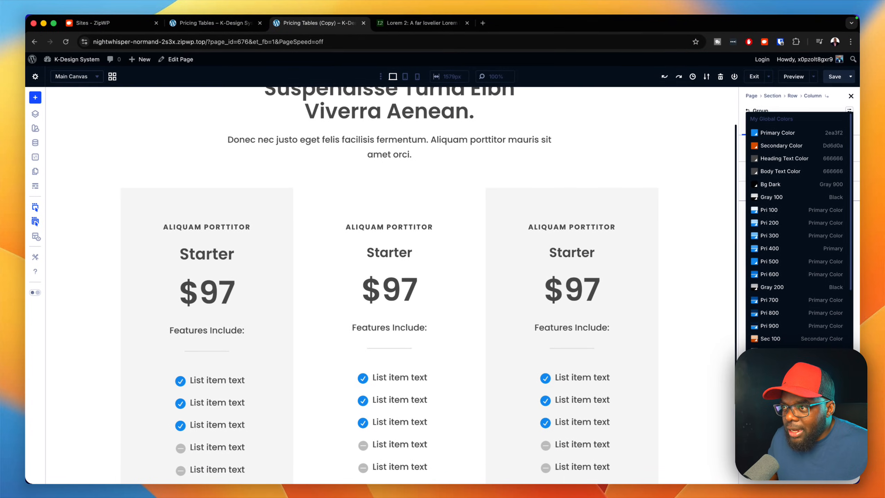
scroll(799, 245, down, 1)
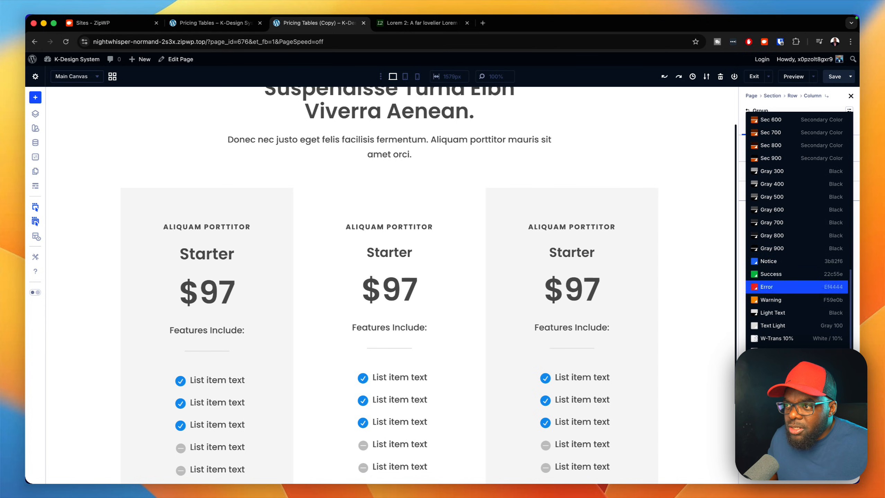
scroll(801, 280, up, 6)
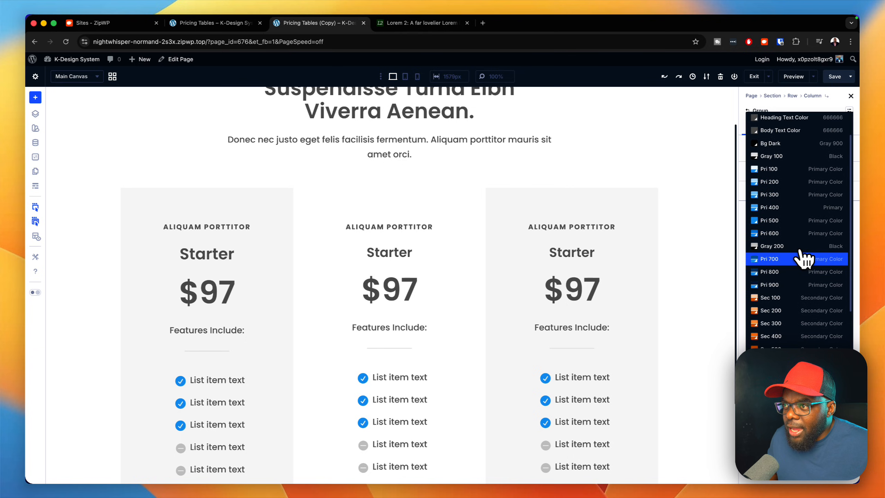
scroll(803, 259, up, 3)
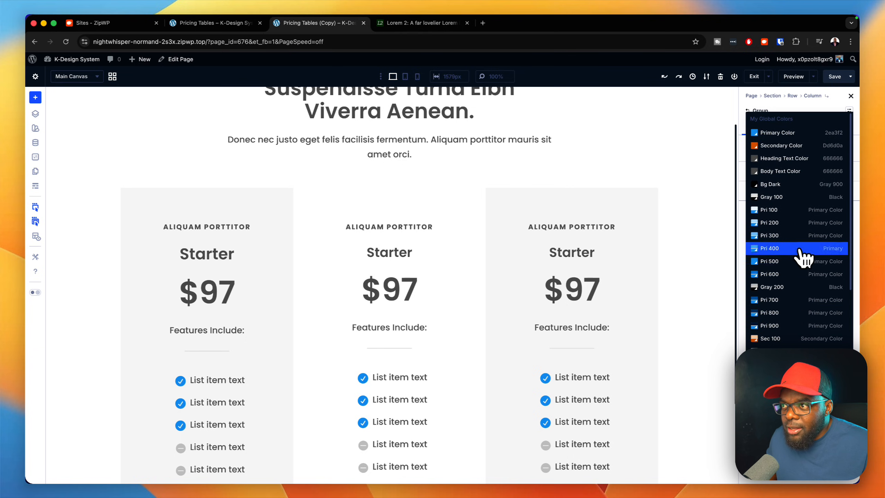
click(784, 132)
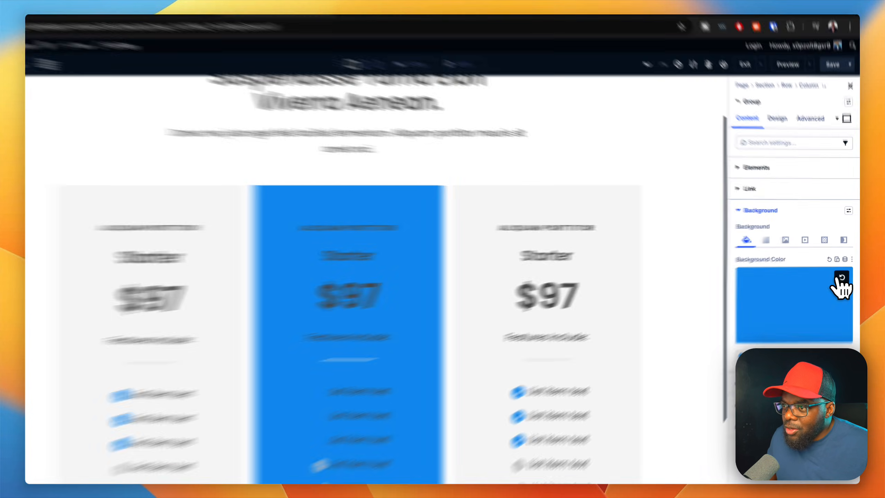
Step: Replace the middle pricing card's background color with the global color Bg Dark through dynamic content
click(832, 262)
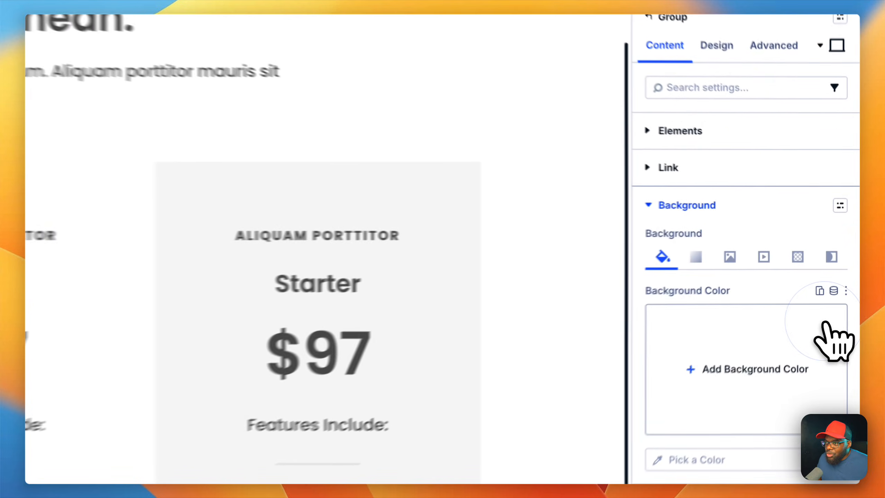
click(832, 296)
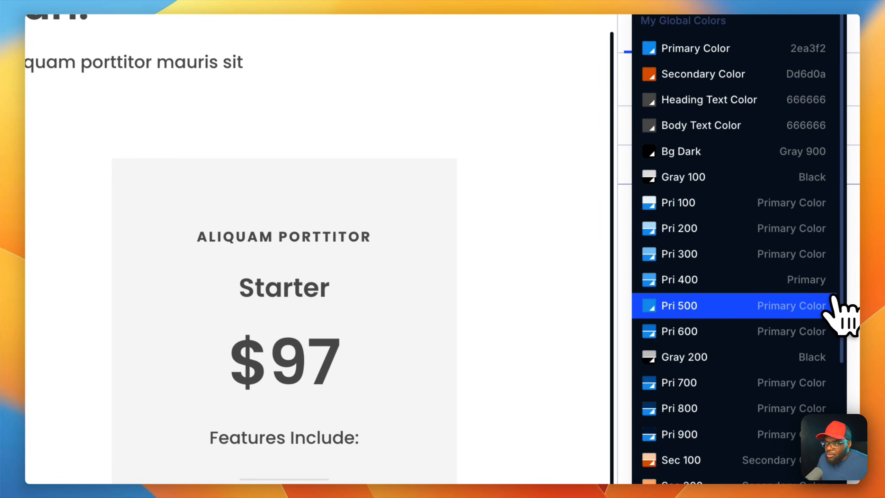
click(729, 161)
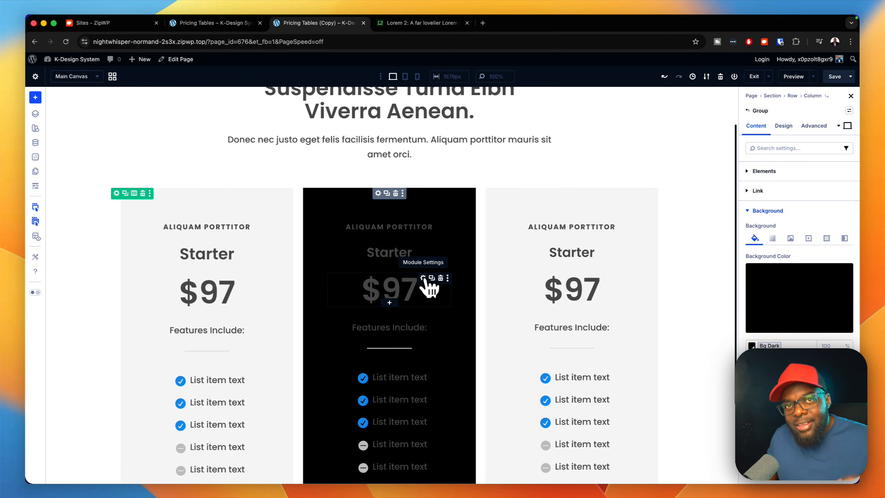
Step: Apply the k-heading large light preset to the "$97" price heading in the middle pricing card
click(424, 279)
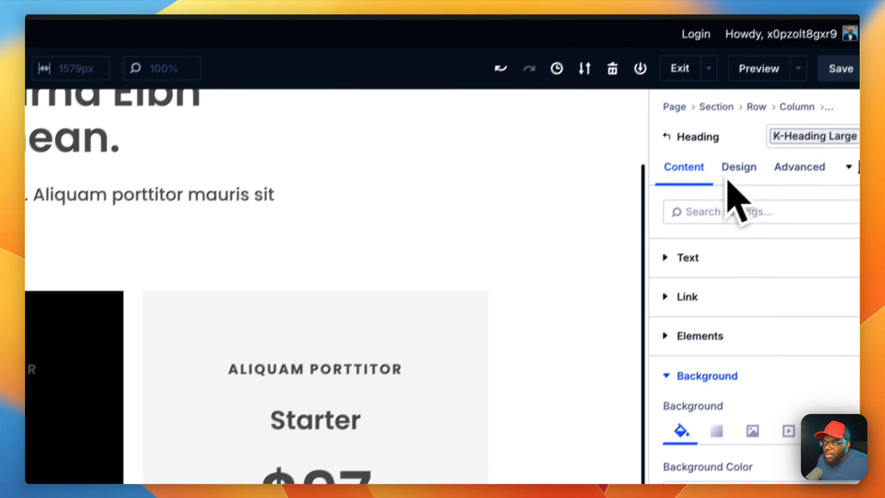
click(831, 139)
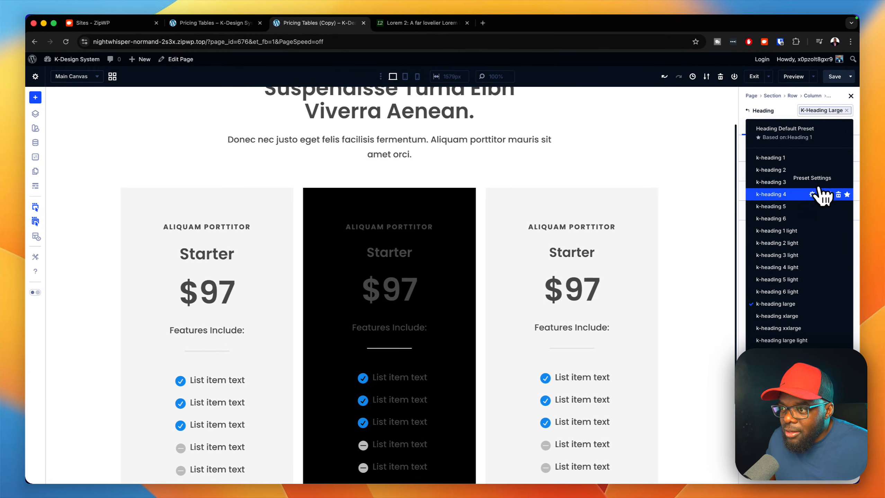
click(790, 339)
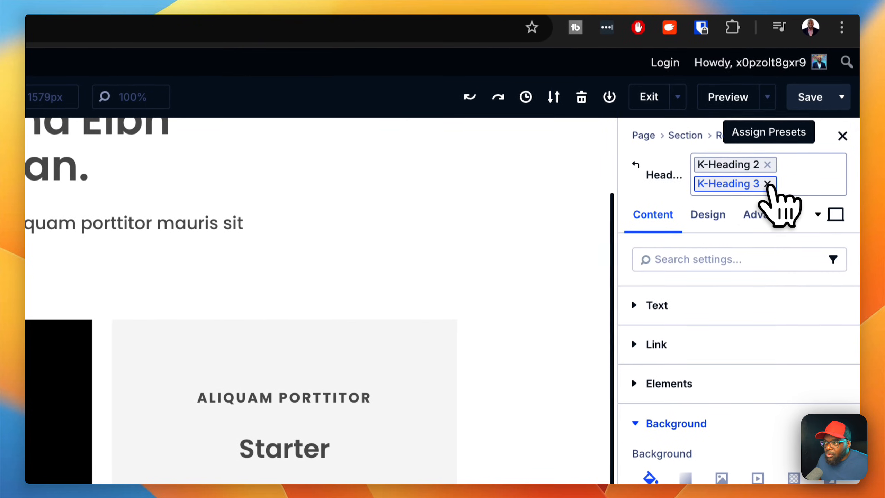
Step: Replace the preset on the middle card's "Starter" heading with k-heading 3 light
click(767, 184)
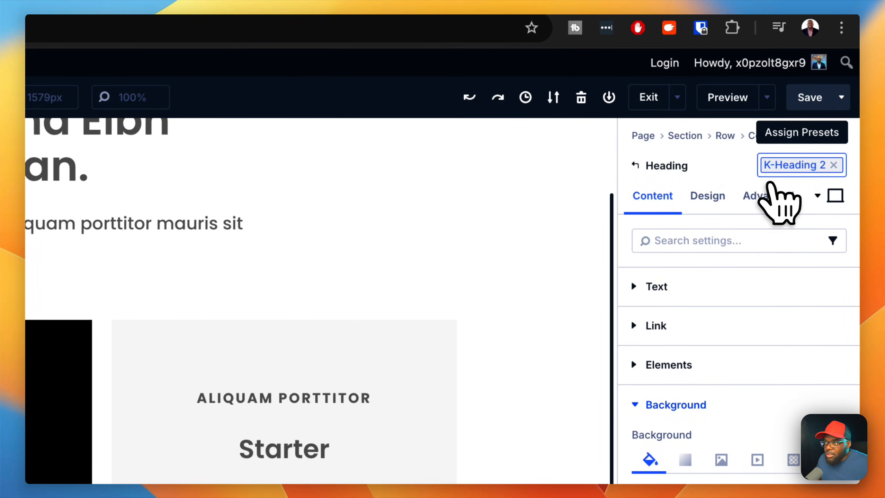
click(834, 165)
click(837, 166)
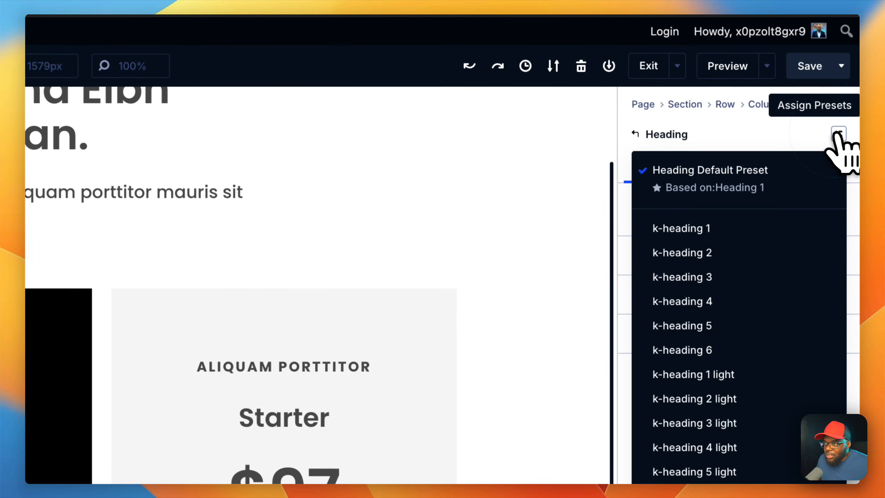
click(723, 424)
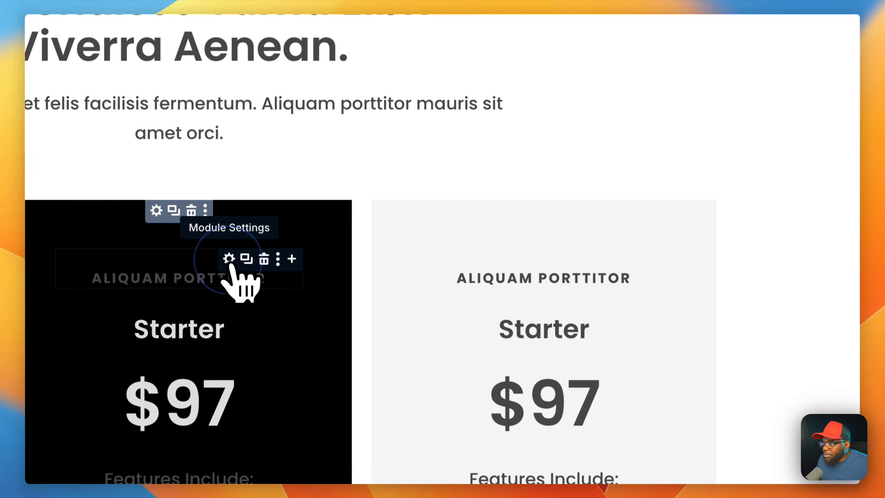
Step: Swap the k-label preset on the middle card's "Aliquam porttitor" label for k-label light
click(197, 252)
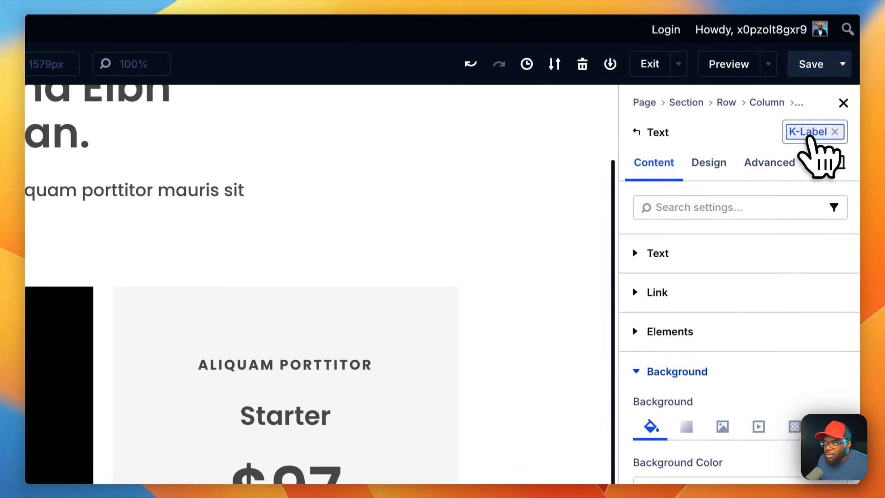
click(810, 135)
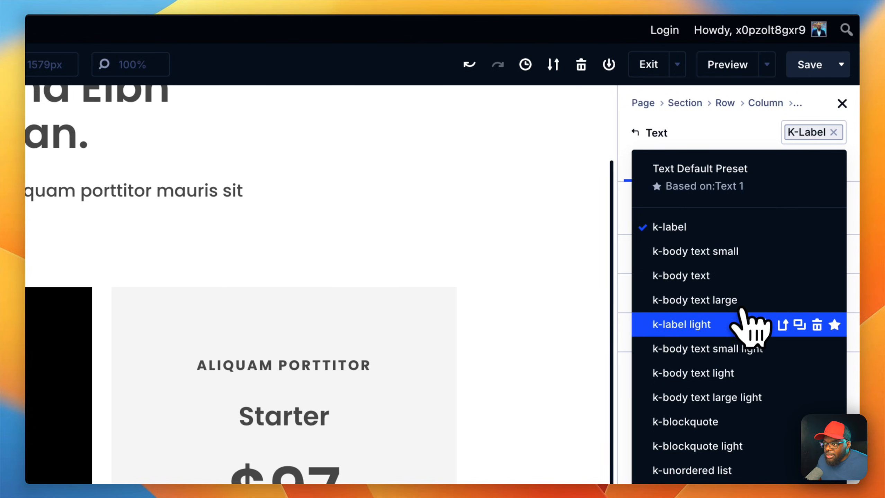
click(733, 325)
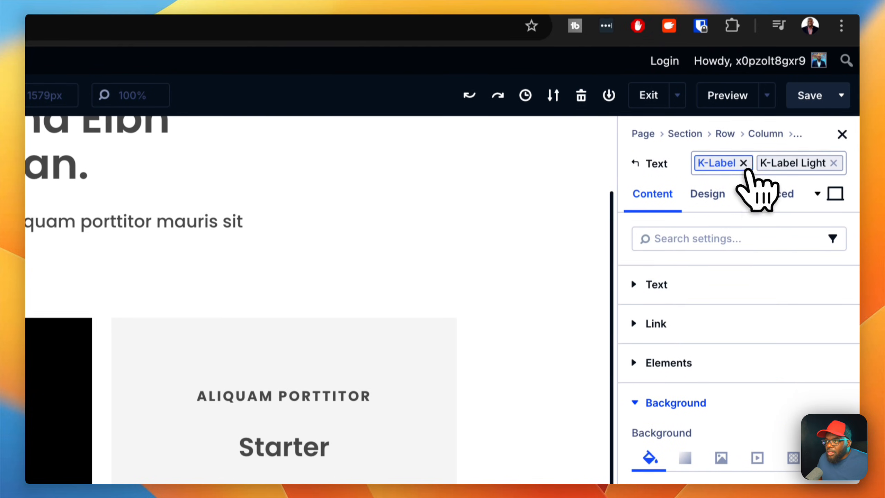
click(743, 132)
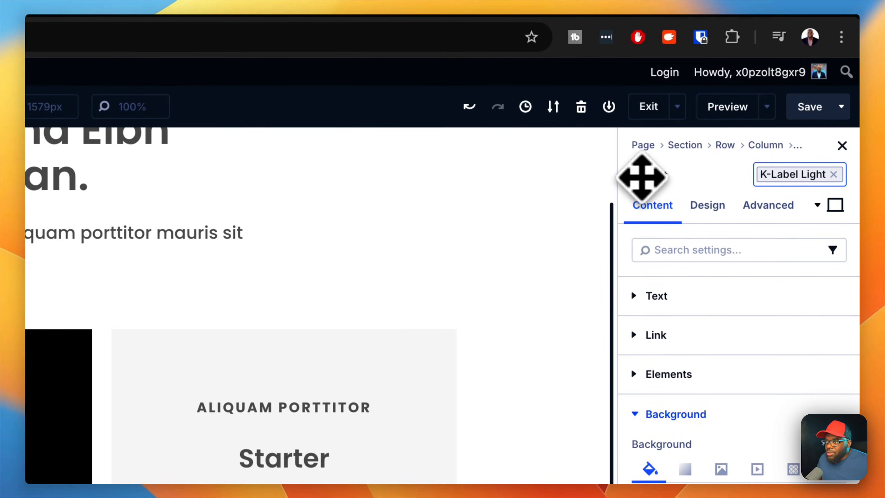
click(636, 174)
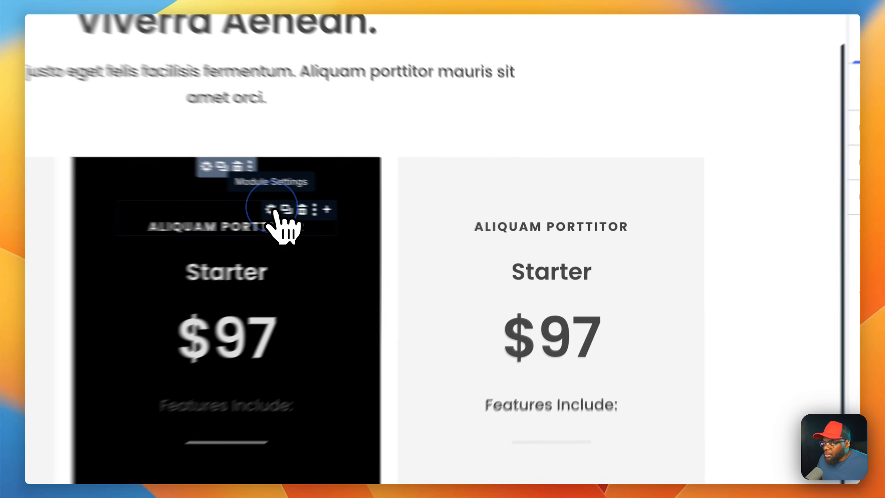
Step: Change the middle pricing card's label text to "Silver"
click(421, 226)
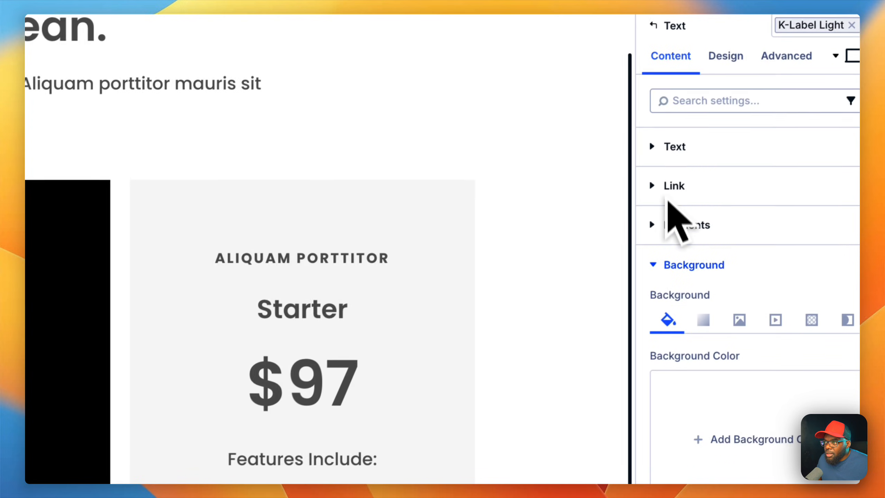
click(681, 147)
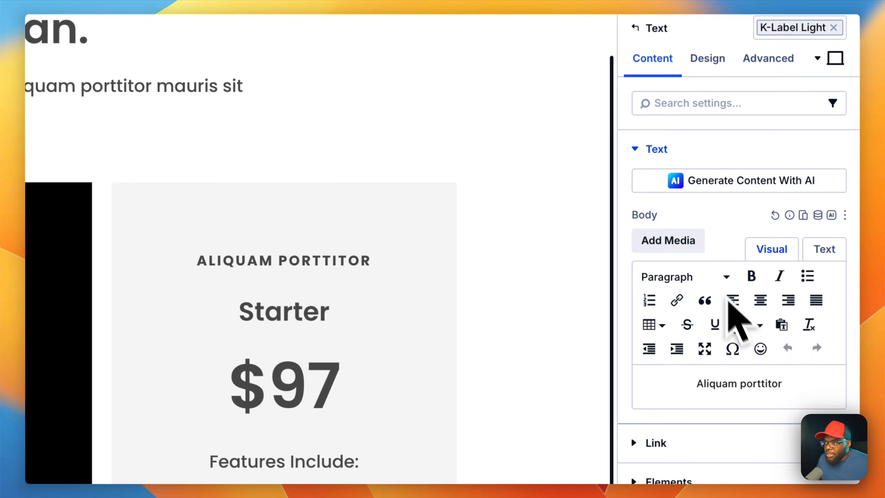
click(740, 310)
key(super+BackSpace)
drag(793, 314, 690, 313)
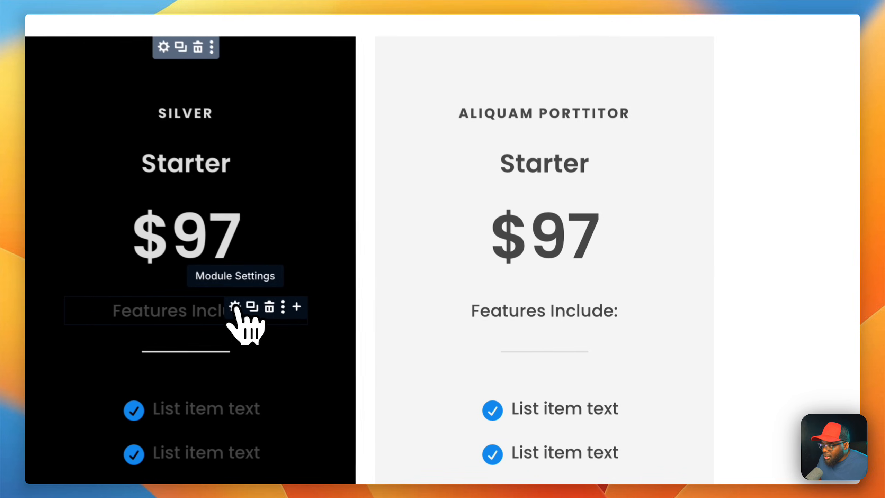
Step: Add the k-body text light preset to the "Features Include:" text in the middle pricing card
click(414, 326)
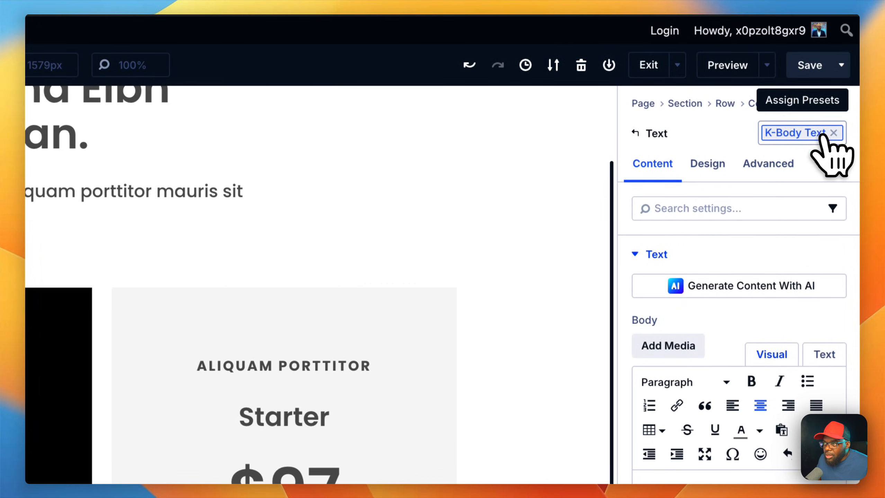
click(856, 59)
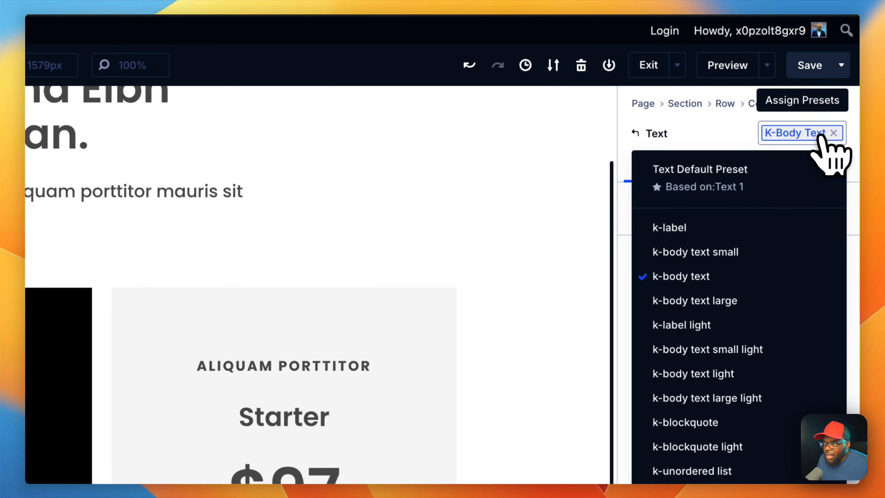
click(729, 374)
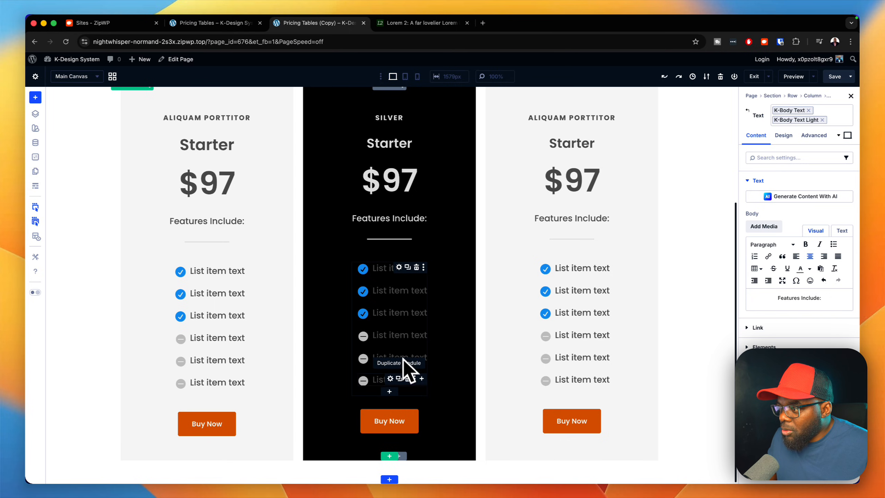
Step: Apply the radius s border preset to the middle pricing card's group
scroll(425, 365, up, 3)
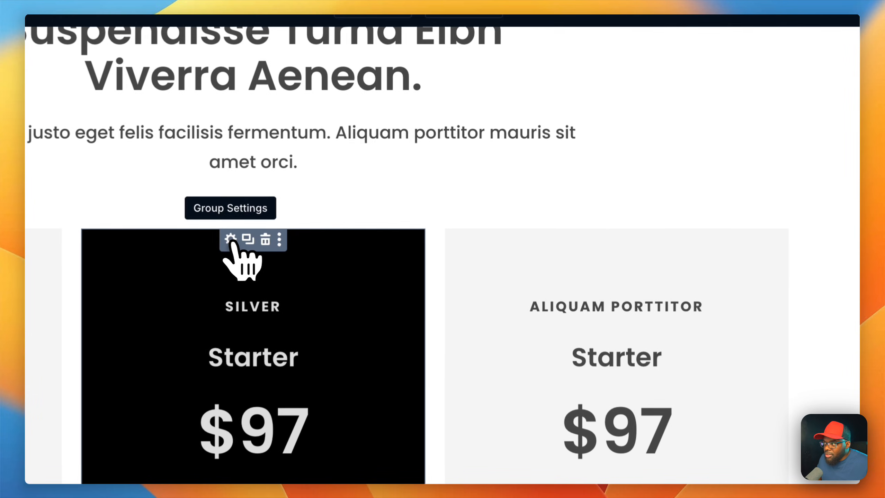
click(231, 241)
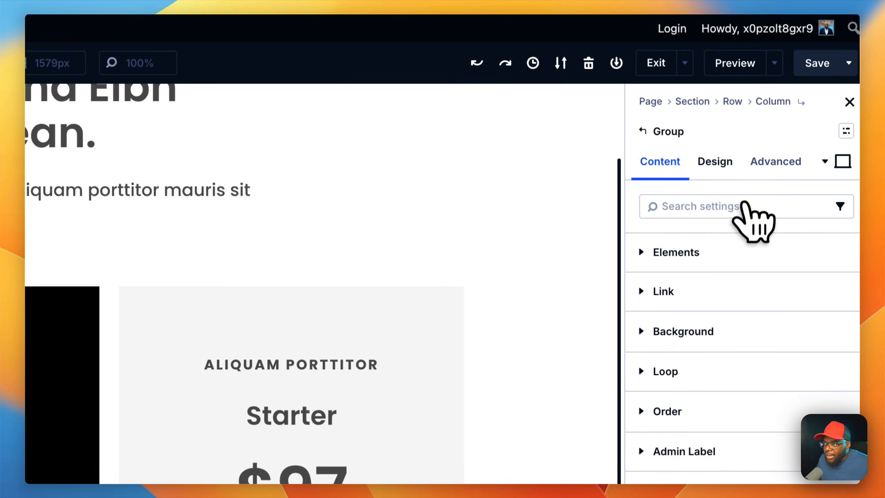
click(724, 166)
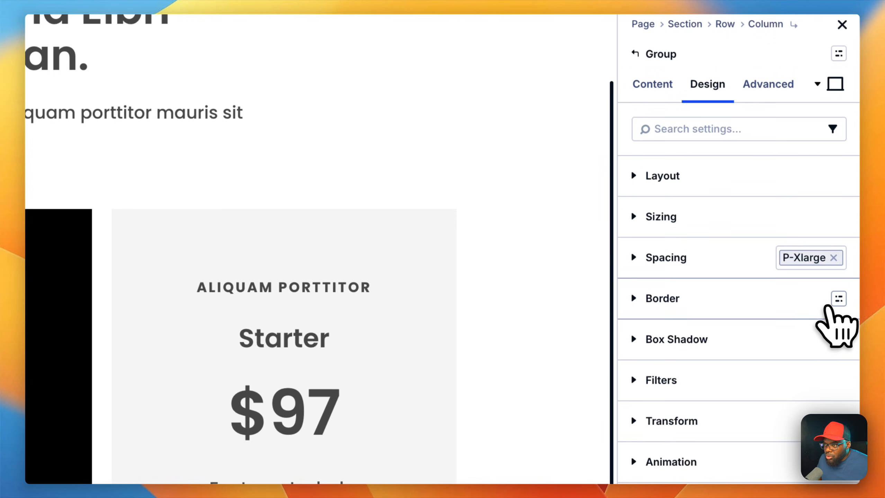
click(839, 299)
scroll(750, 370, down, 3)
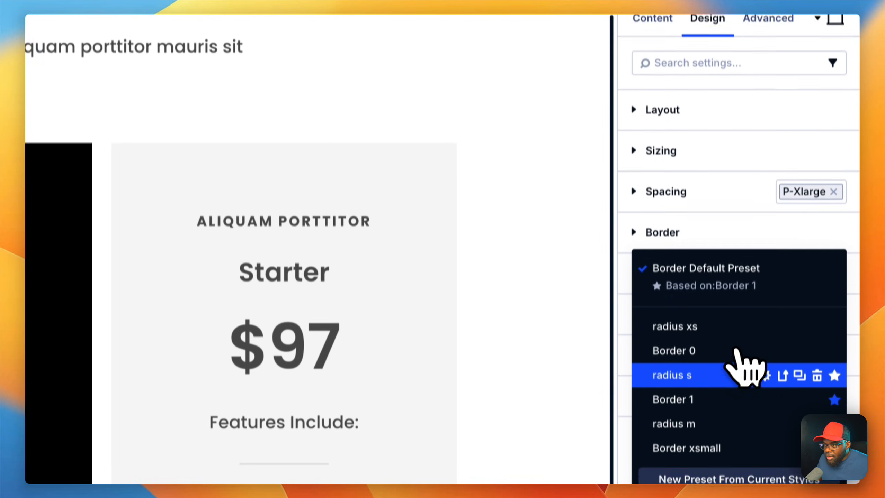
click(726, 351)
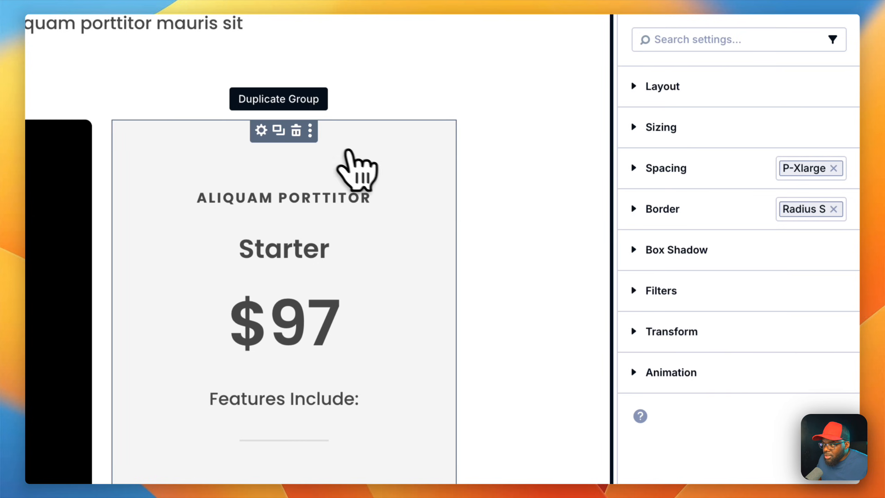
Step: Apply the radius s border preset to the third pricing card's group
click(261, 130)
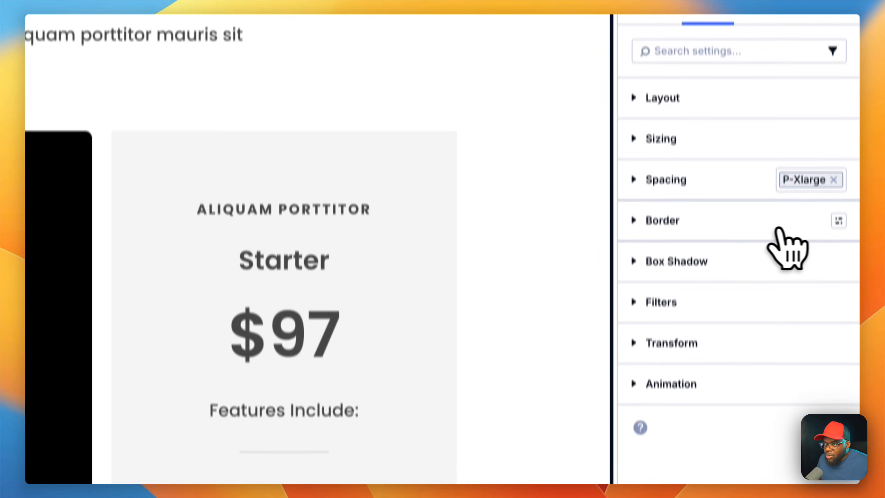
click(838, 221)
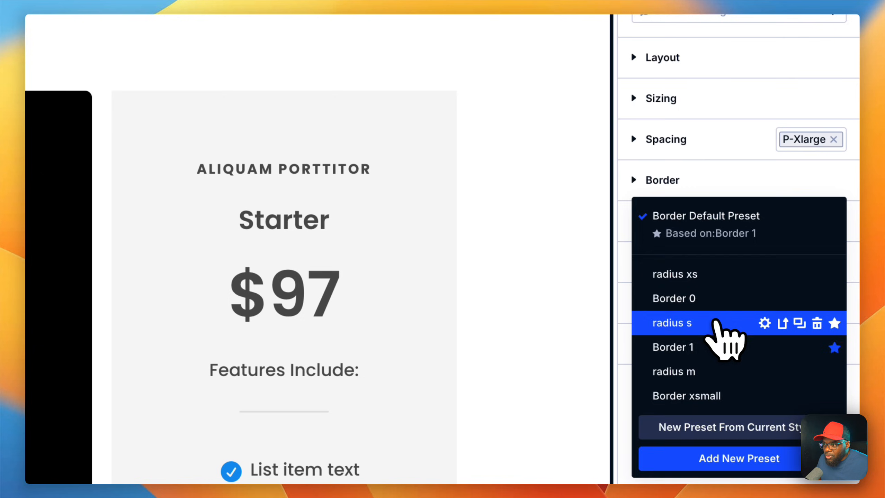
click(715, 323)
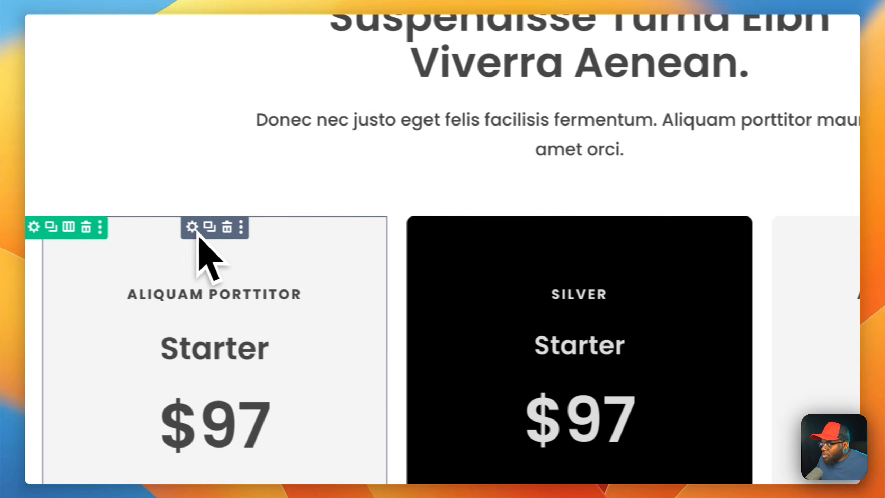
Step: Apply the radius s border preset to the first pricing card's group
click(192, 227)
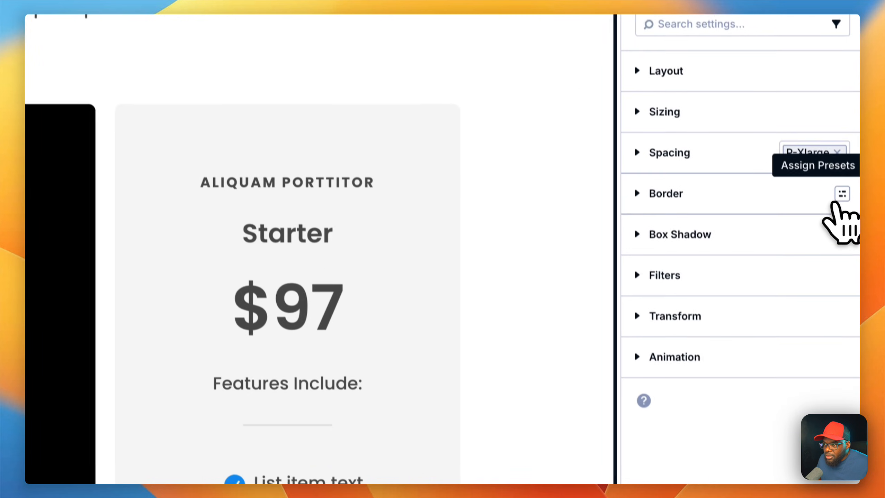
click(841, 200)
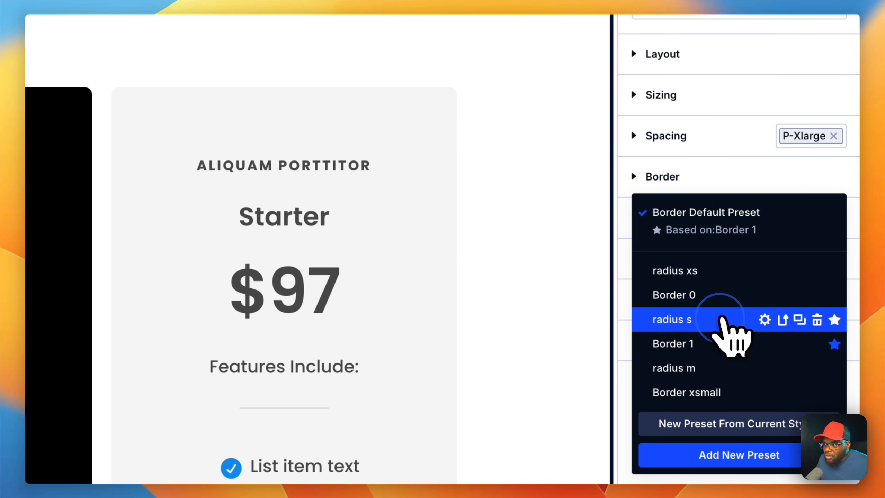
click(721, 319)
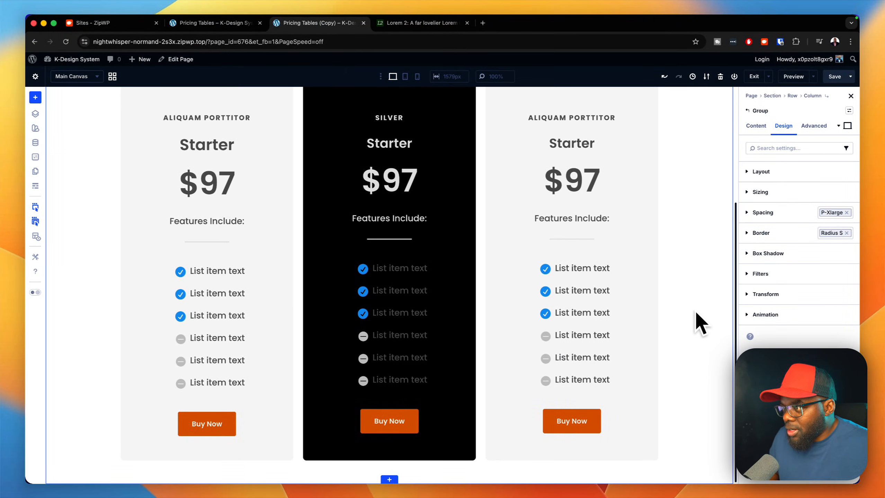
Step: Assign the k-section large preset to the section holding the intro and pricing cards
scroll(696, 311, up, 5)
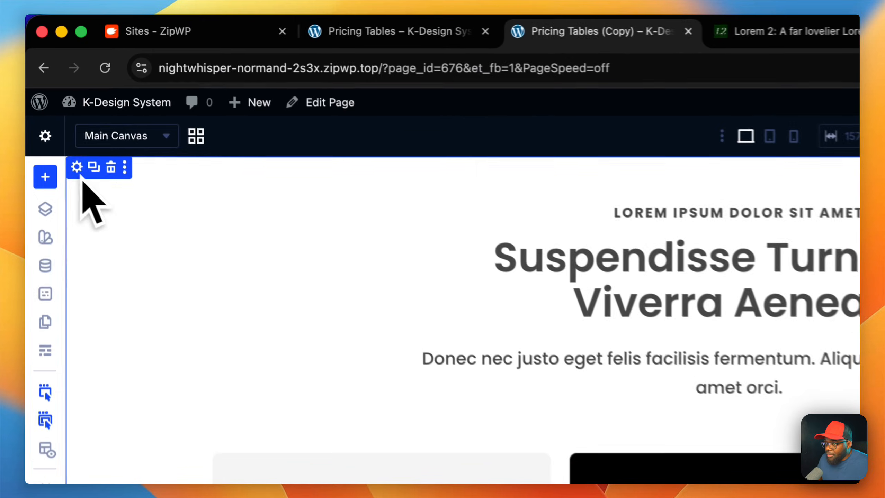
click(839, 191)
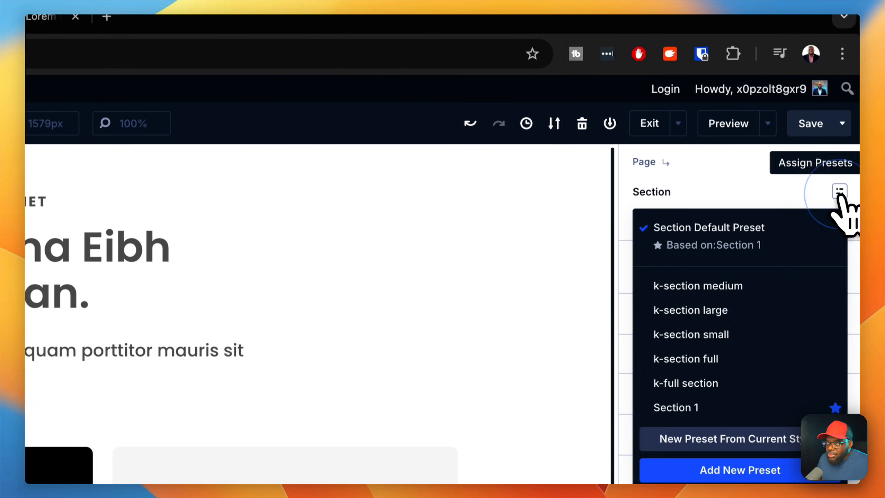
click(745, 308)
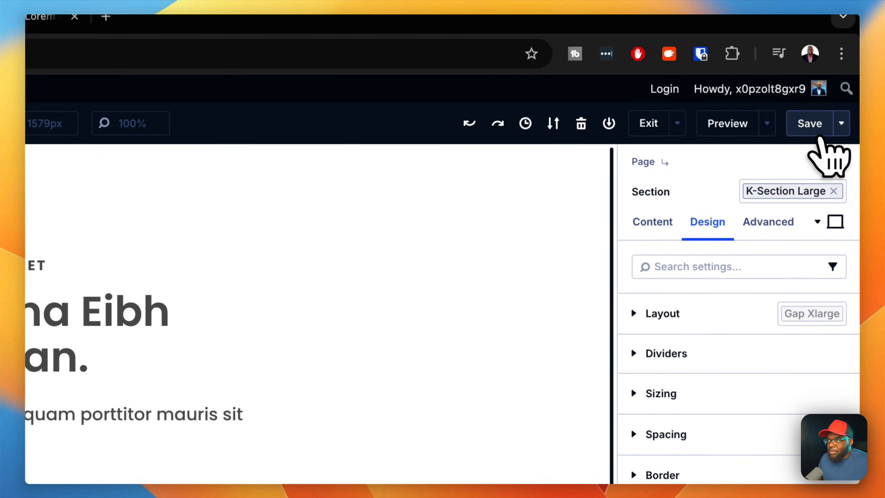
Step: Save the page and preview the pricing section down to the cards' feature lists
click(816, 128)
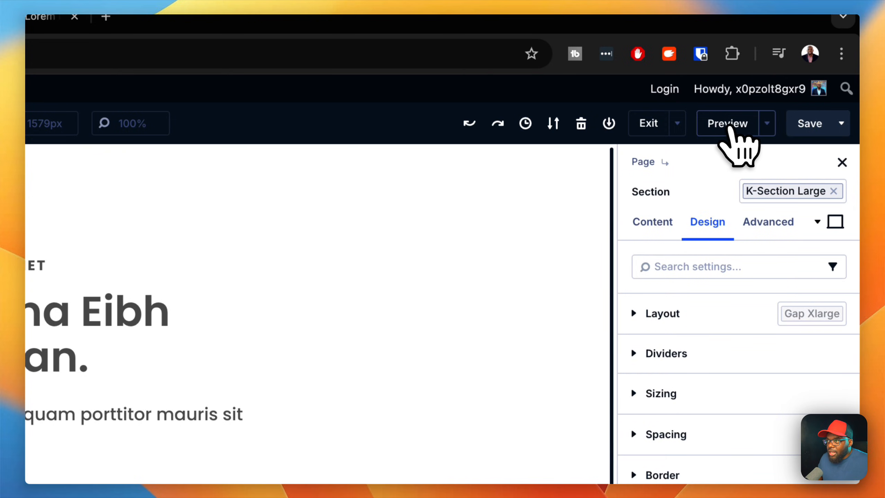
click(725, 126)
scroll(715, 245, down, 10)
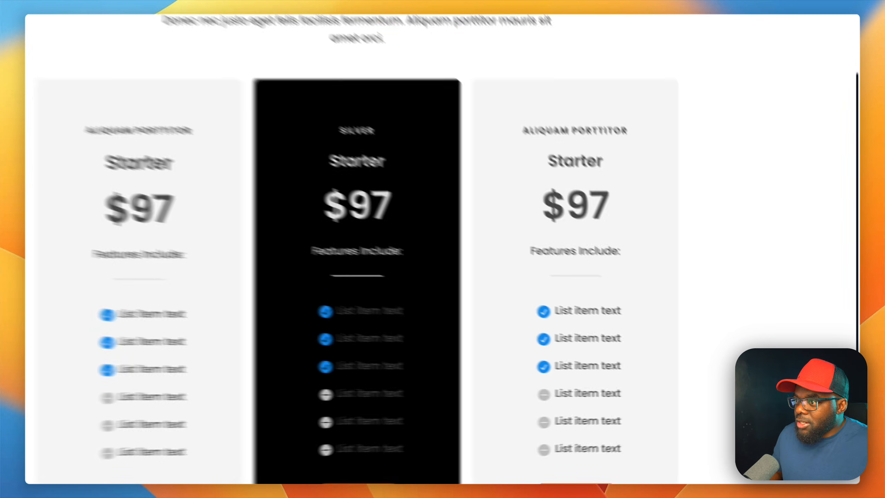
Step: Review the intro and the three pricing cards down to their Buy Now buttons, and exit the preview
scroll(439, 244, up, 7)
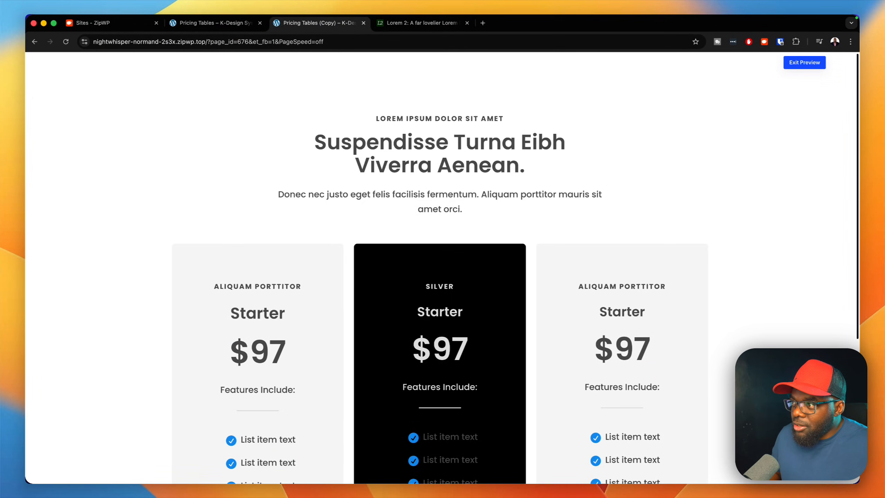
scroll(440, 269, down, 5)
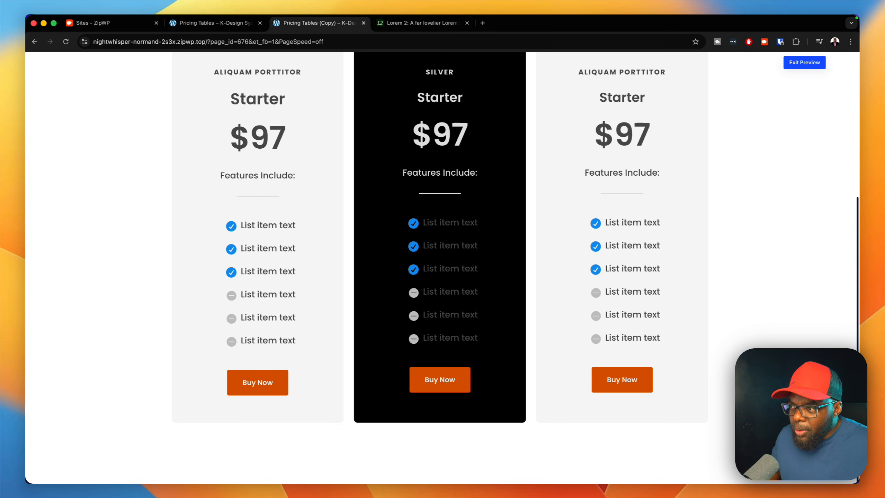
scroll(440, 244, up, 3)
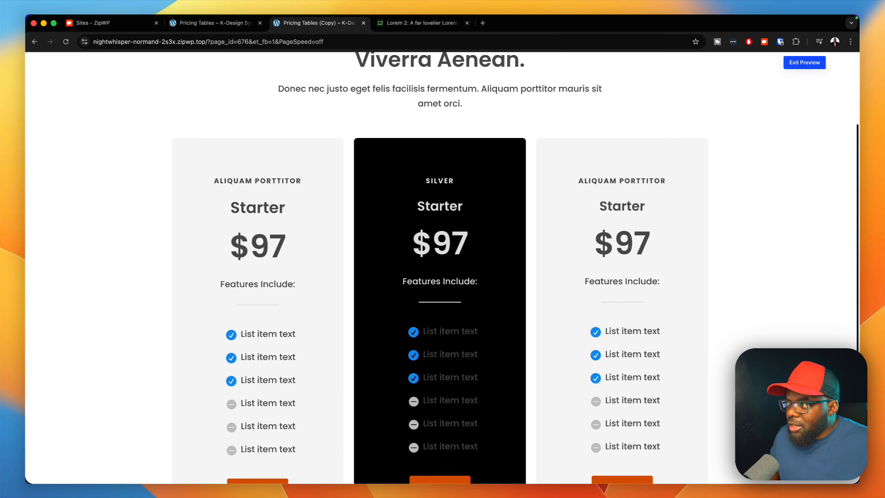
scroll(440, 244, up, 3)
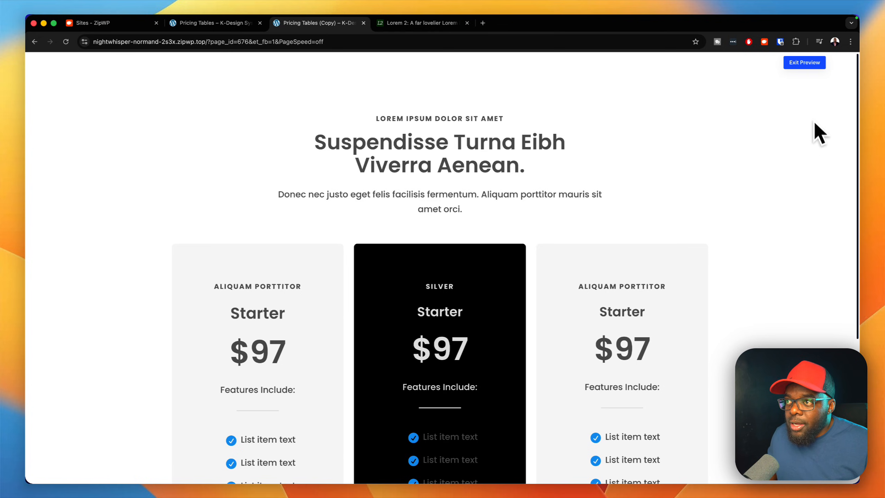
click(804, 63)
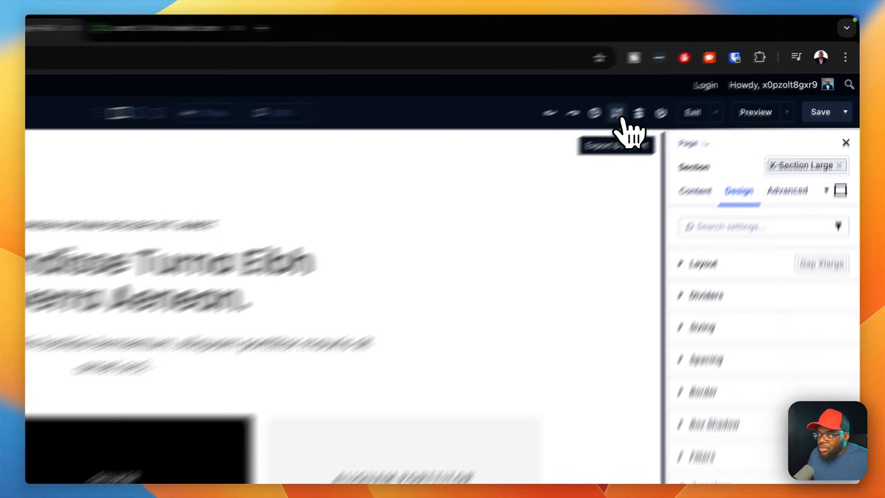
Step: Export the page layout with the file name "k-pricing tables", without including all global canvases
click(706, 77)
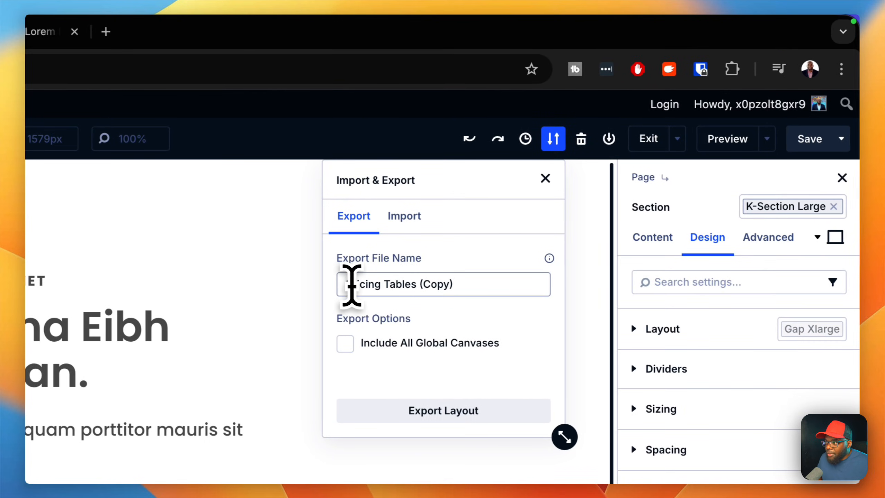
click(343, 286)
text(K)
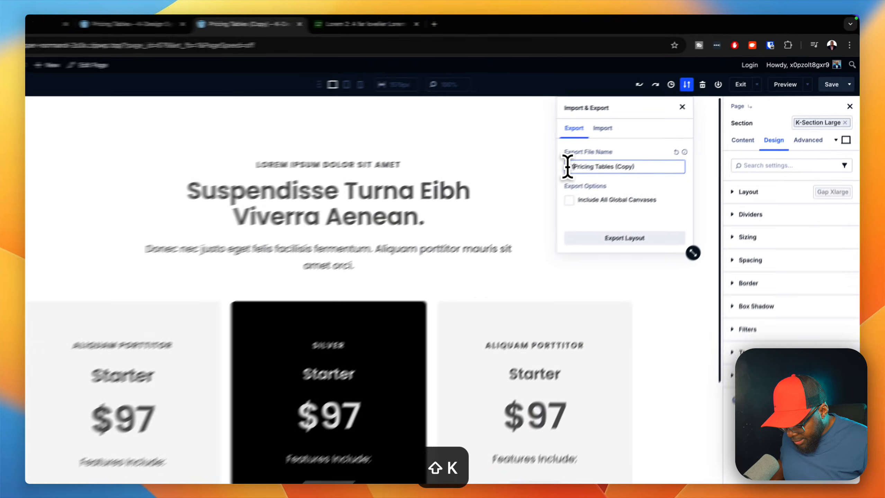
key(BackSpace)
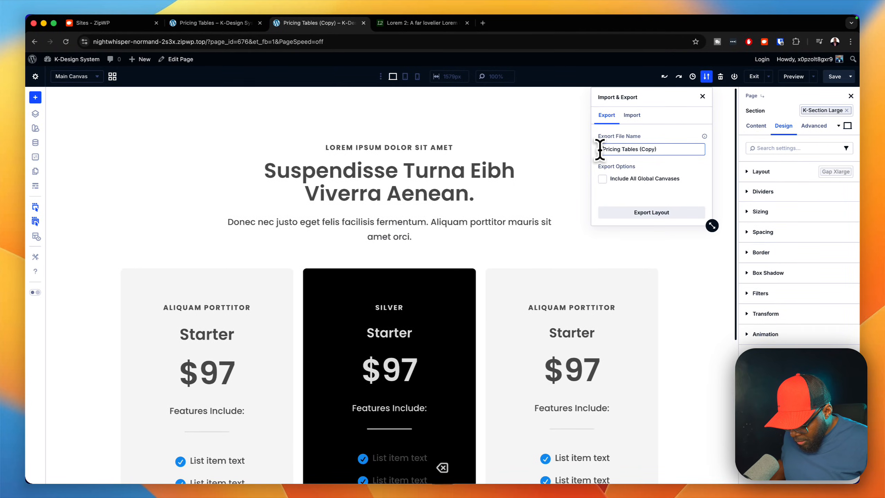
text(K-p)
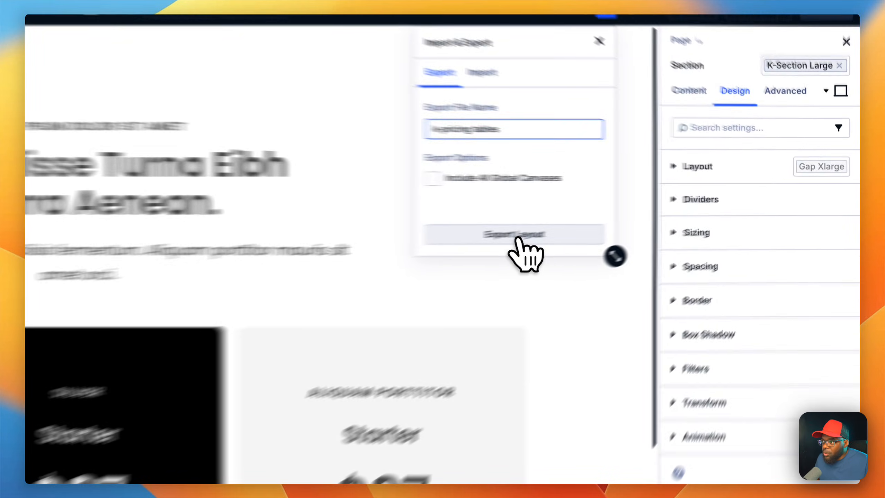
click(651, 212)
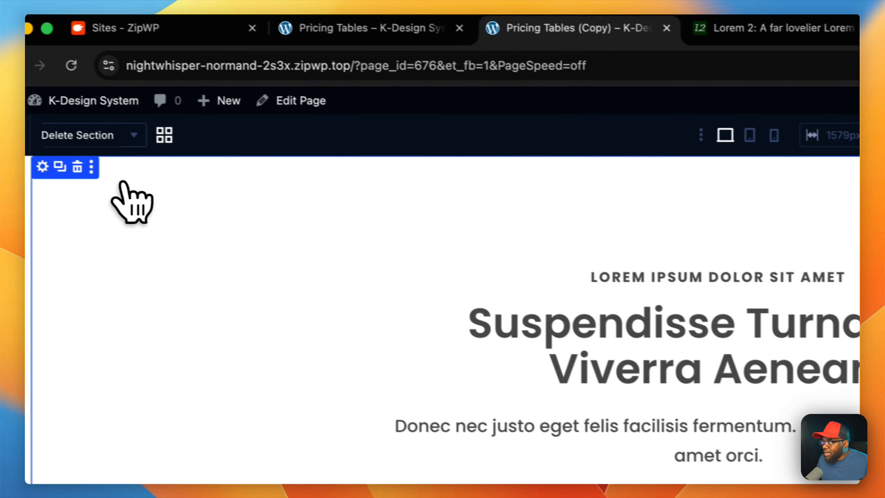
Step: Delete the pricing section and import the exported JSON layout from Downloads, replacing existing content and including its presets
click(112, 171)
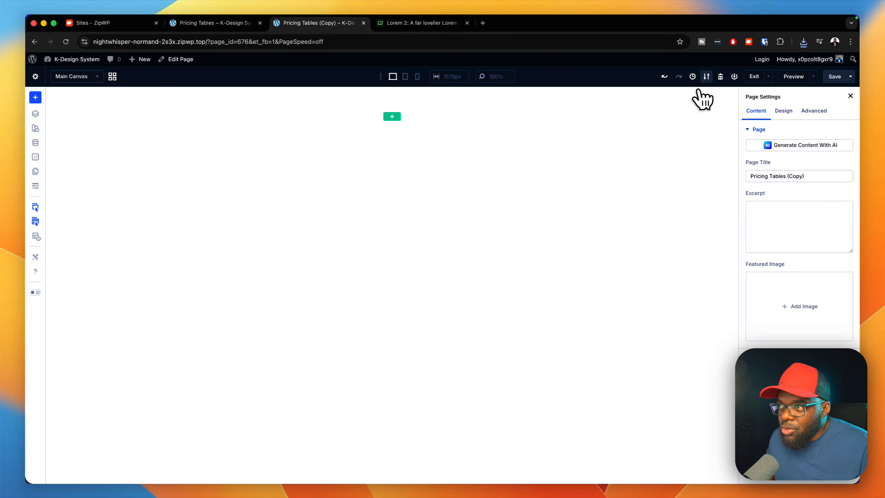
click(707, 79)
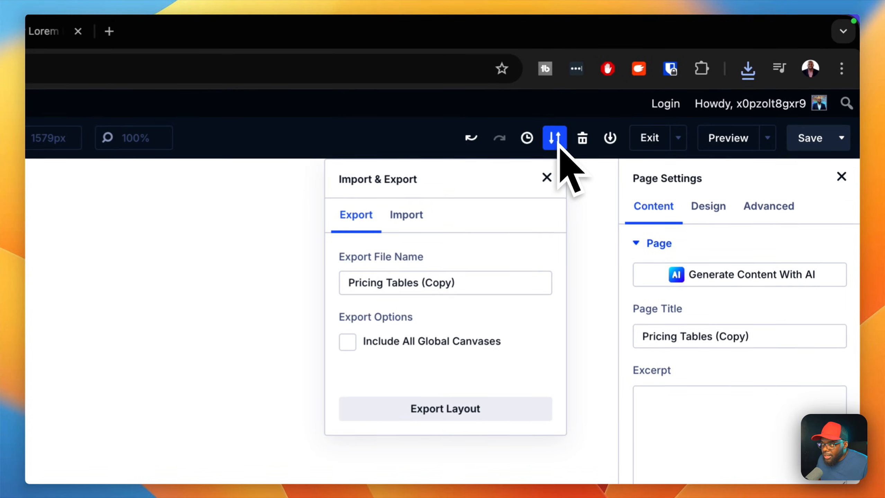
click(405, 217)
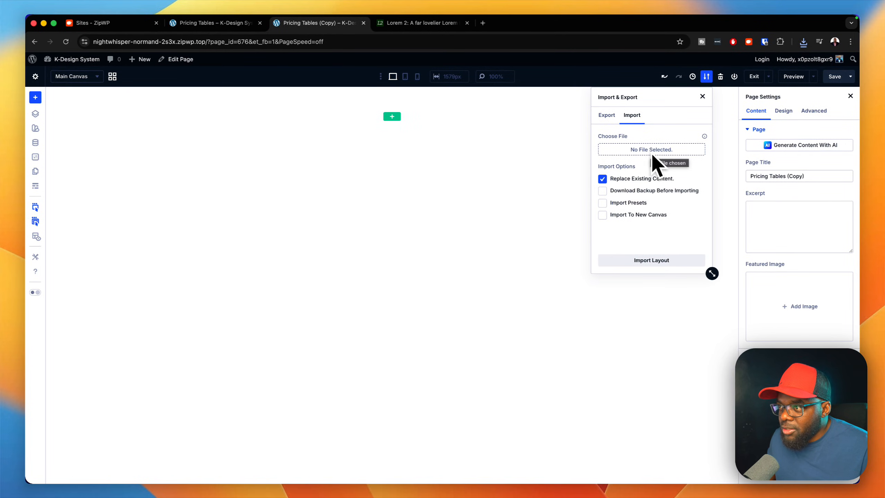
click(621, 203)
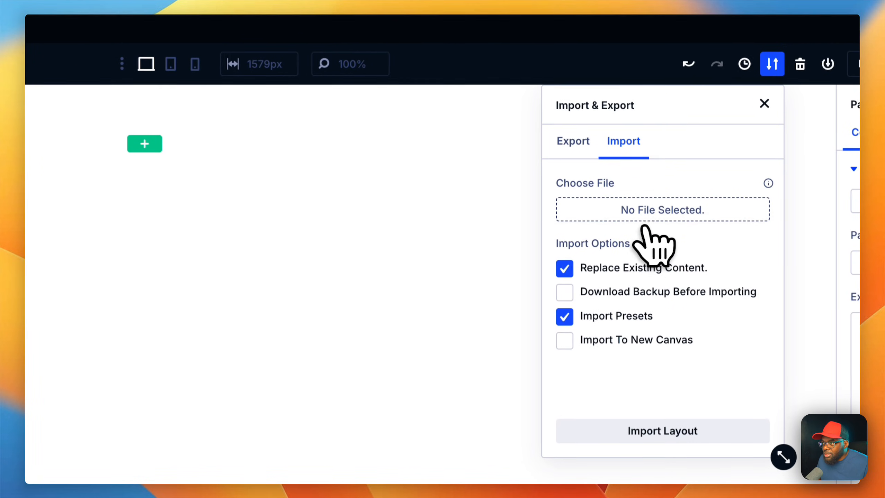
click(652, 215)
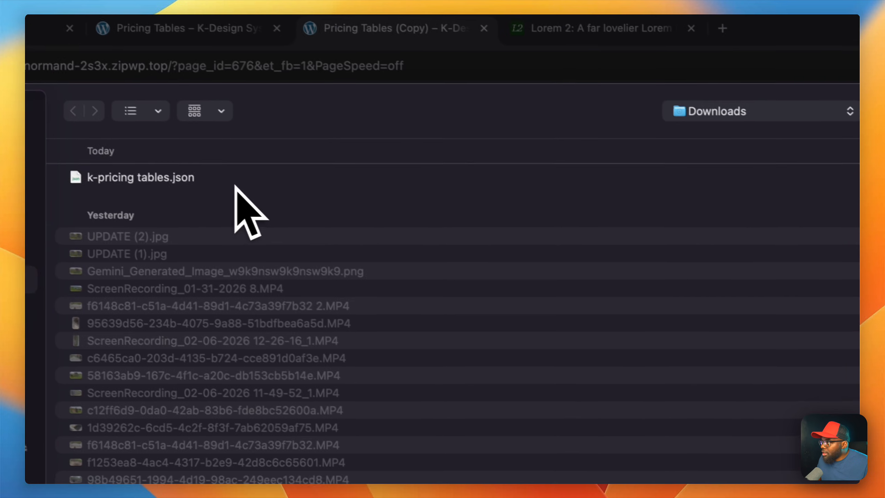
click(245, 152)
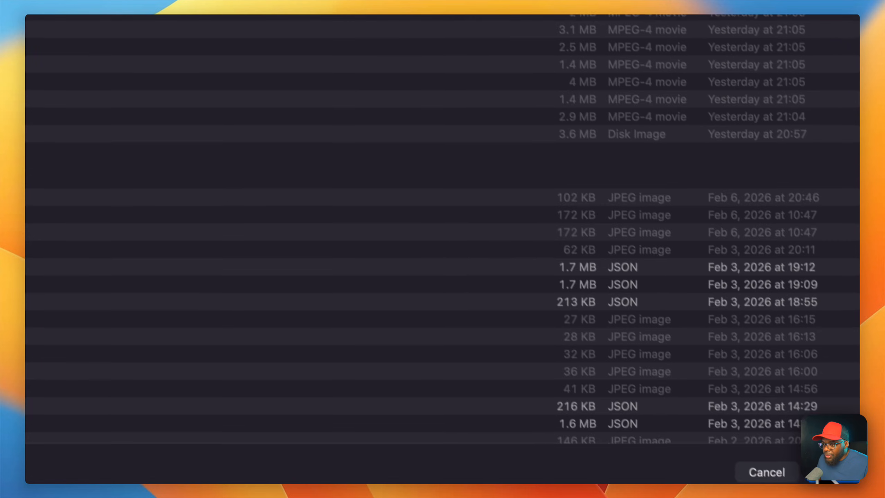
click(818, 471)
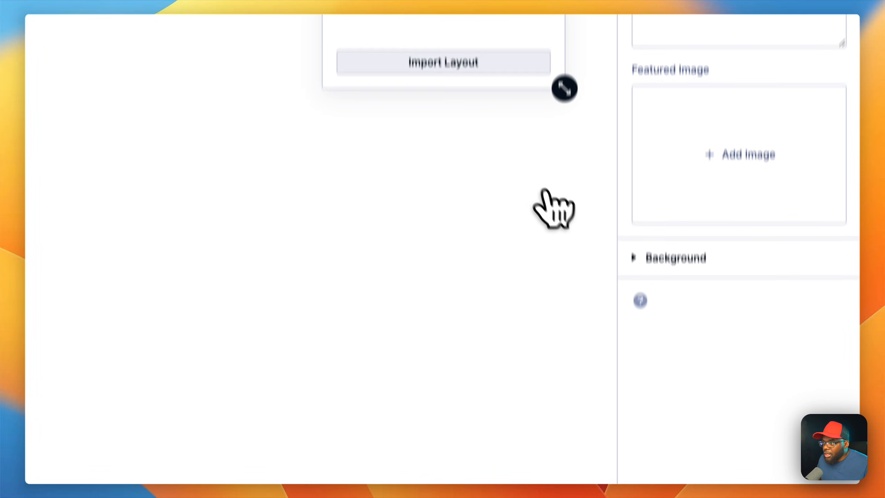
click(488, 65)
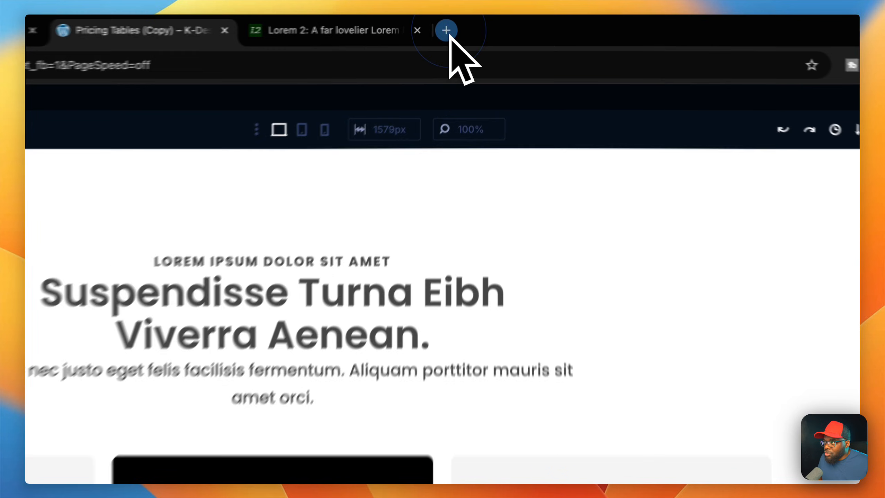
Step: Open diviuniversity.com in a new browser tab and go to its Courses page
click(483, 25)
text(diviuniversity.com)
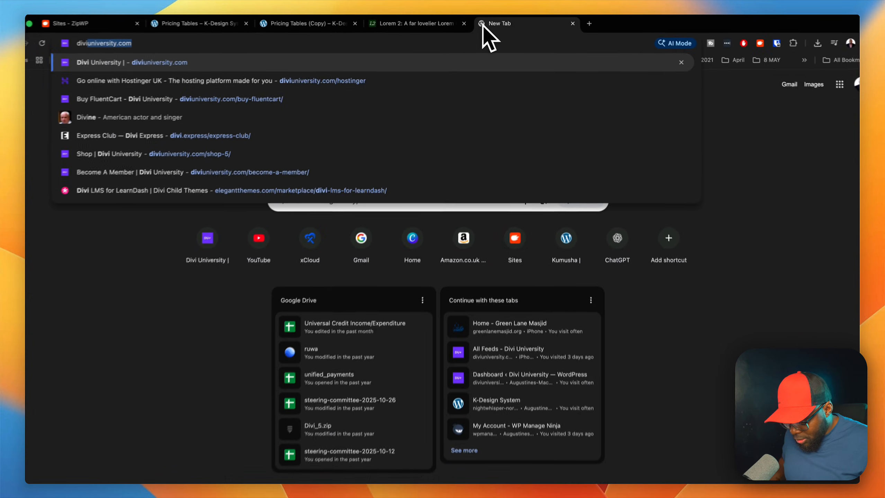
key(Return)
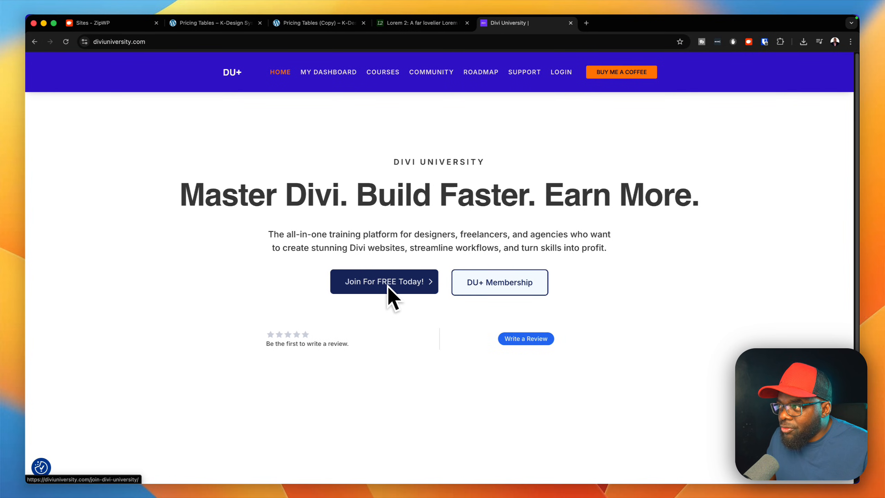
click(383, 72)
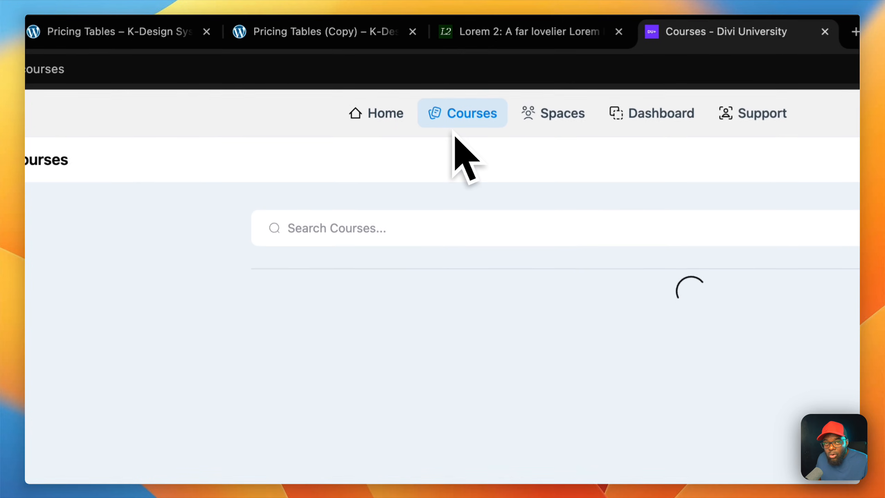